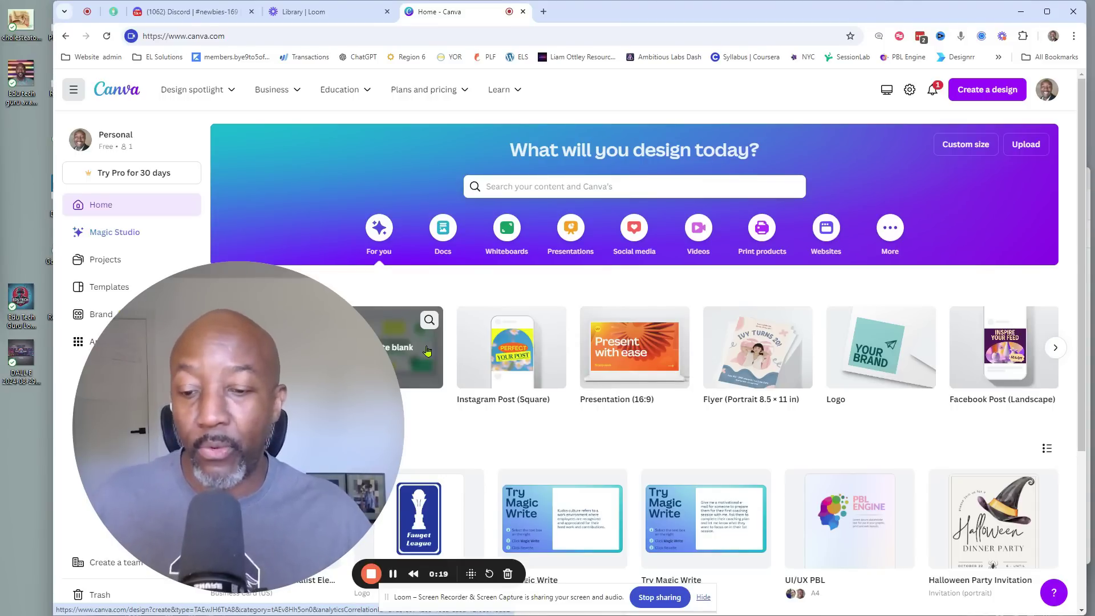
pyautogui.moveTo(334, 471); pyautogui.dragTo(328, 417)
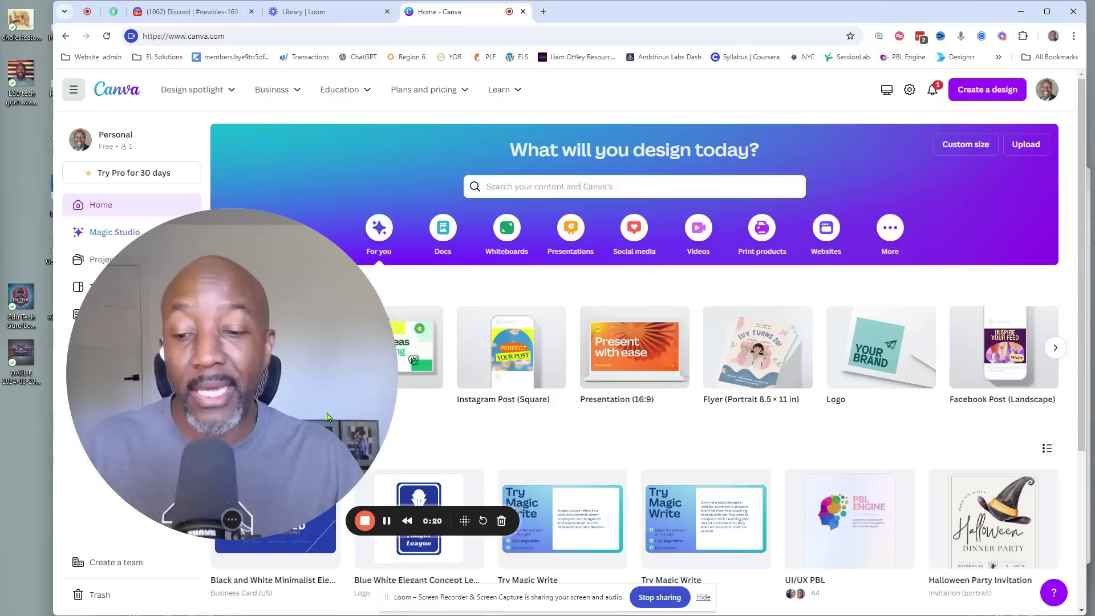
pyautogui.click(232, 521)
pyautogui.click(232, 528)
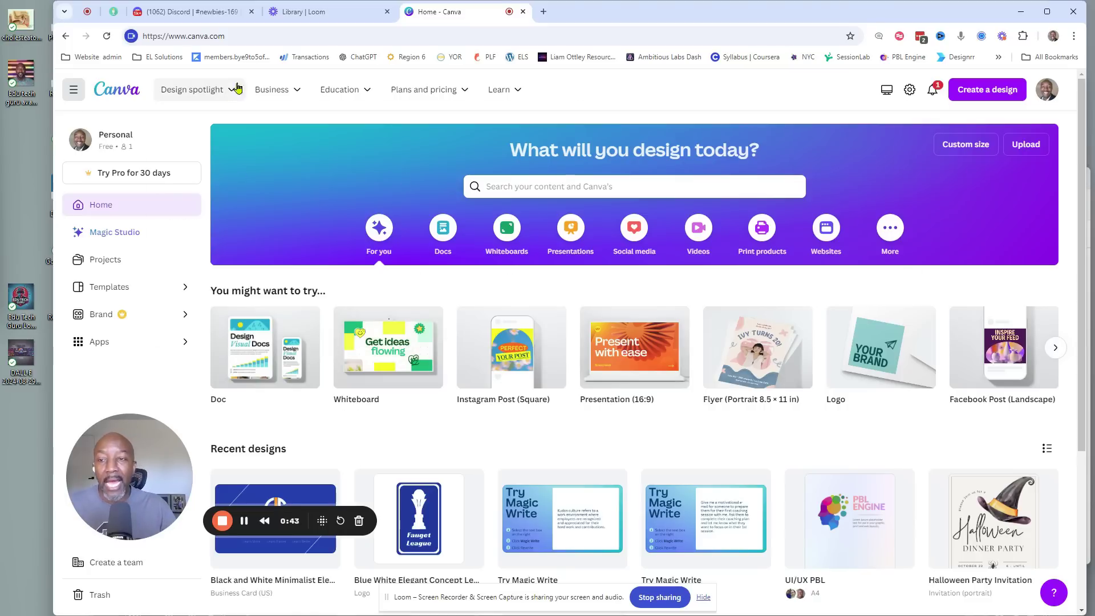
# Step: Open the online whiteboard page under visual documents and start a new blank whiteboard
pyautogui.moveTo(235, 98)
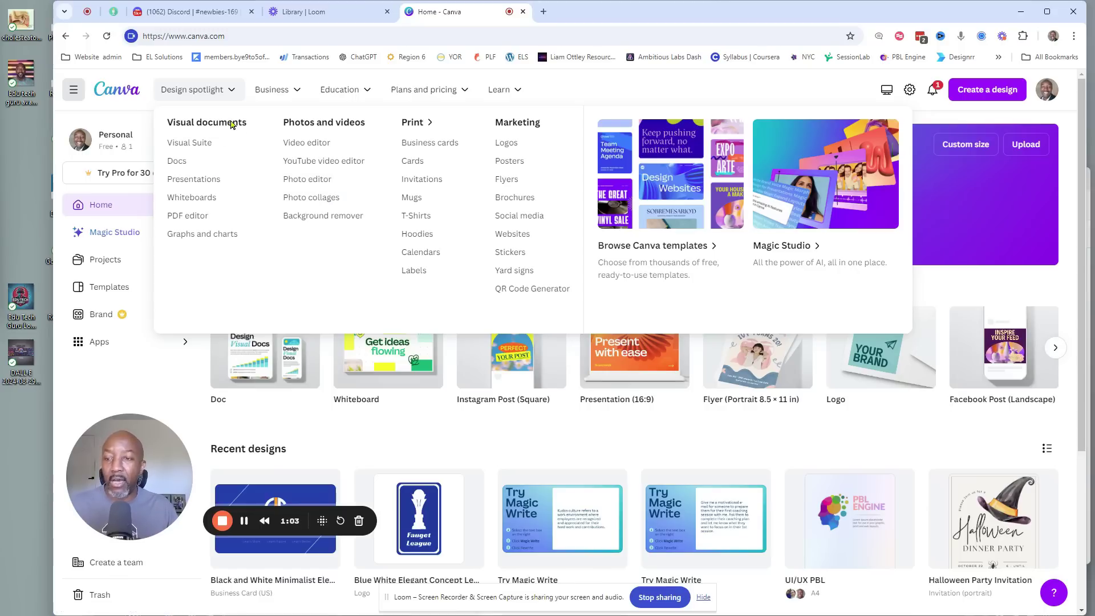
pyautogui.click(192, 197)
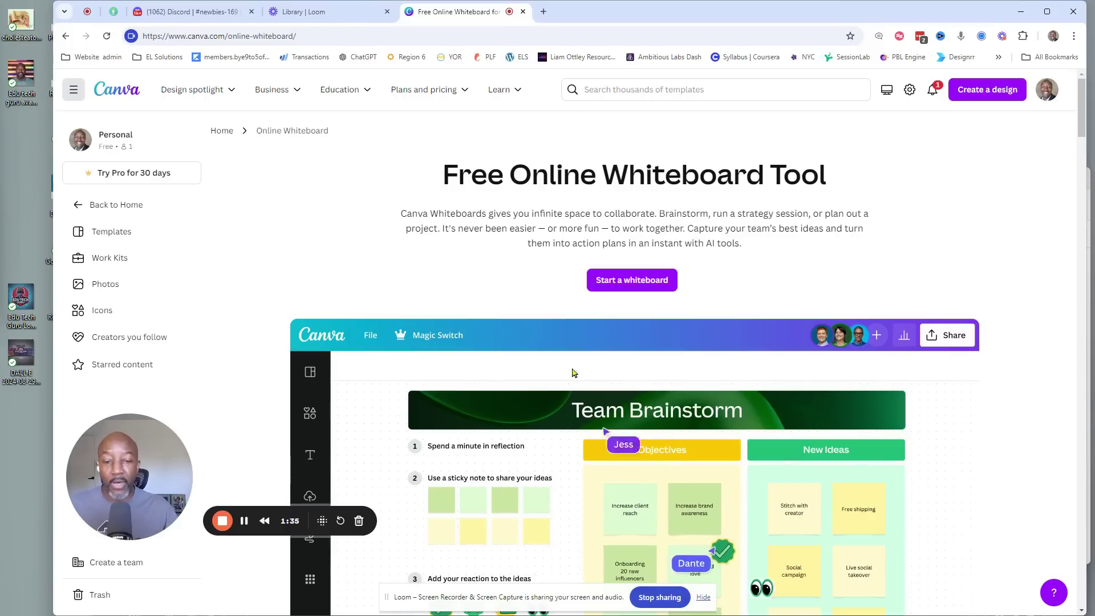
pyautogui.click(641, 285)
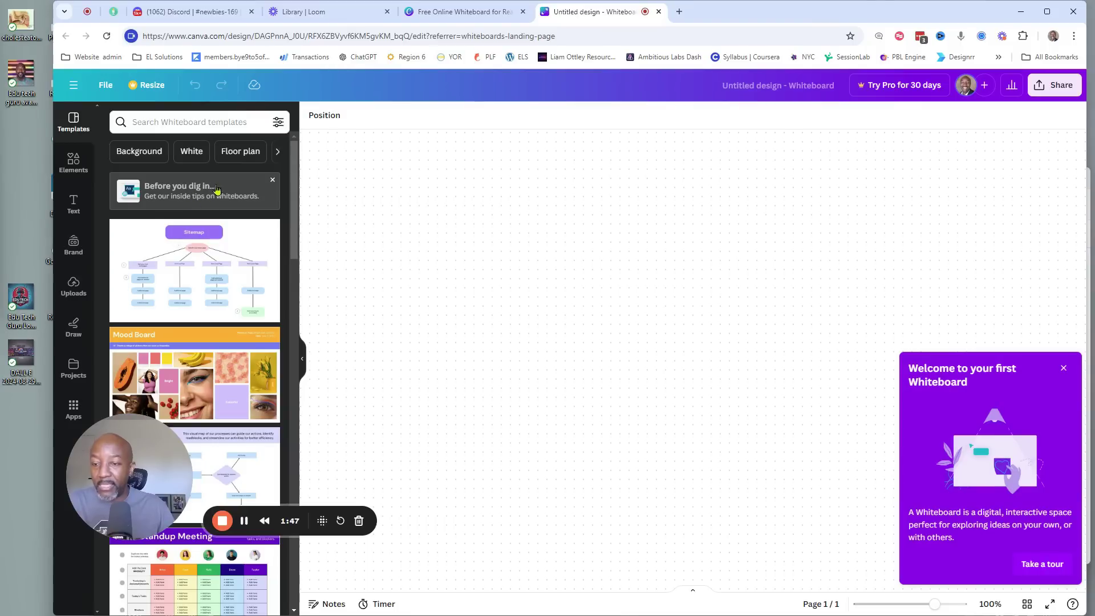
# Step: Browse the whiteboard templates and start the first-whiteboard tour
pyautogui.scroll(-5, 227, 245)
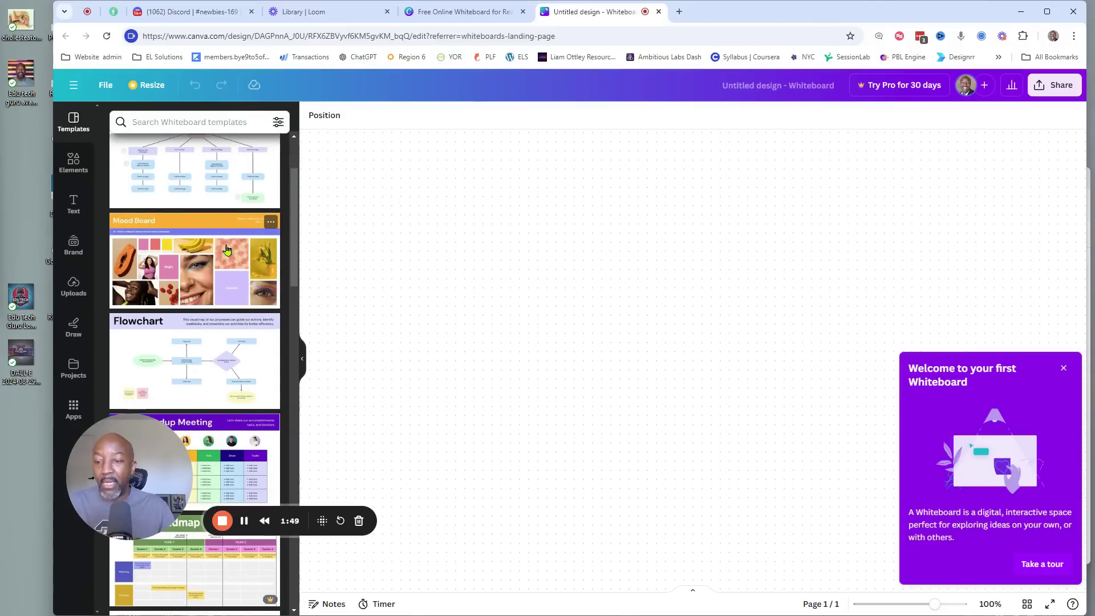
pyautogui.scroll(-1, 208, 255)
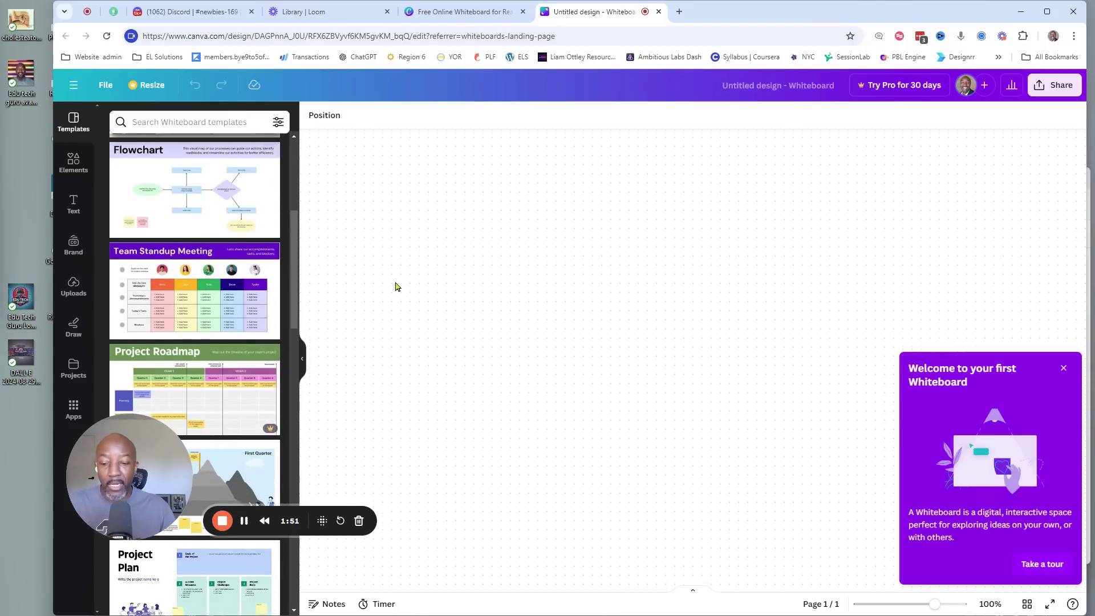
pyautogui.click(1053, 570)
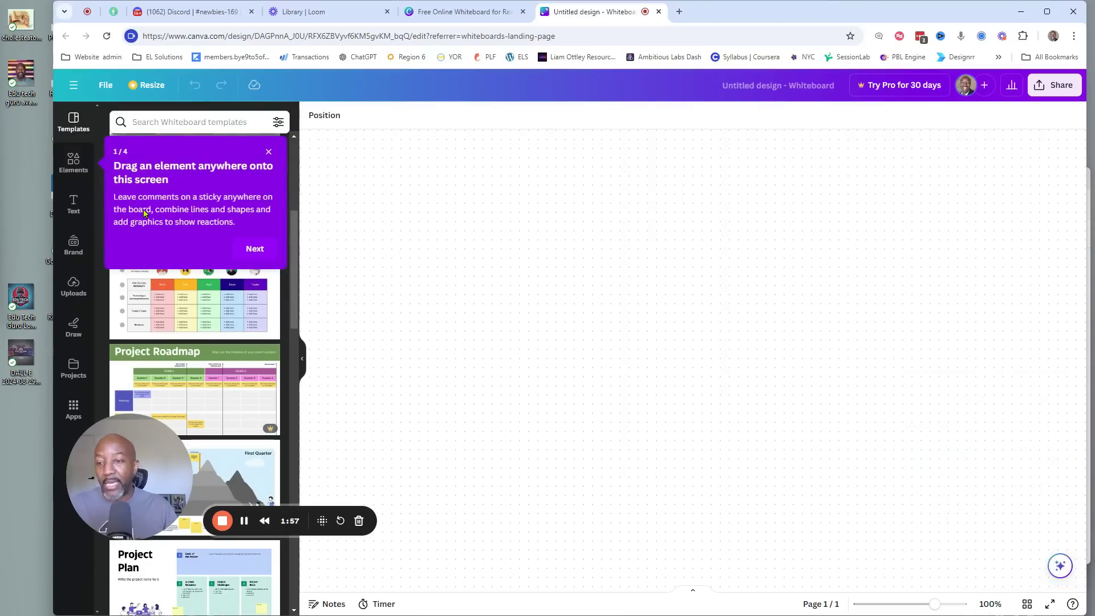
# Step: Add a yellow sticky note reading "Hello", shrink it to about 198 by 198, and move it toward the whiteboard's upper left
pyautogui.click(73, 164)
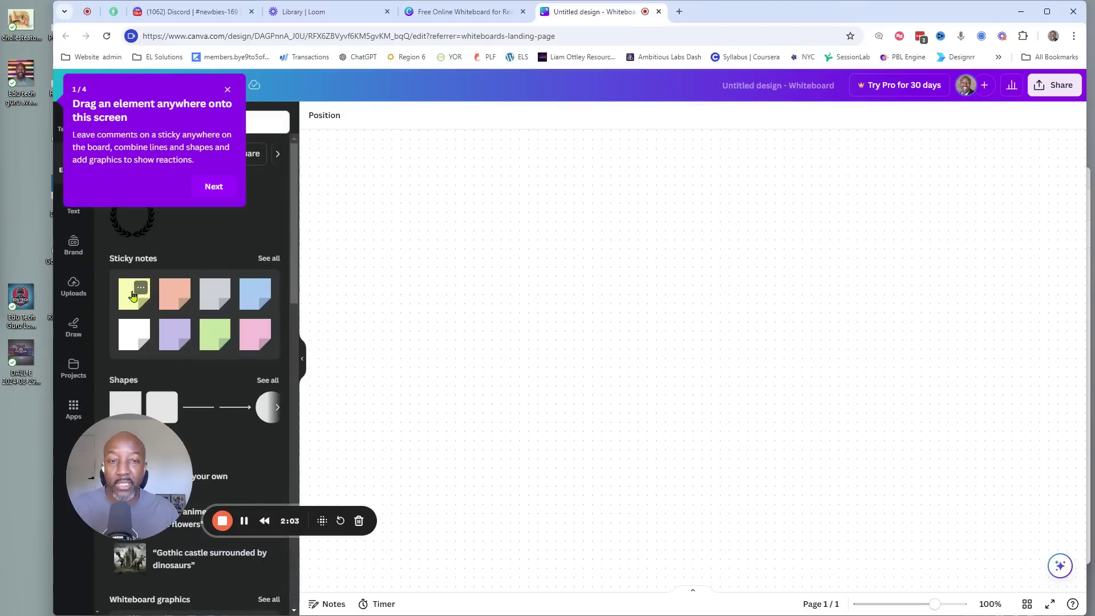
pyautogui.moveTo(127, 300); pyautogui.dragTo(457, 198)
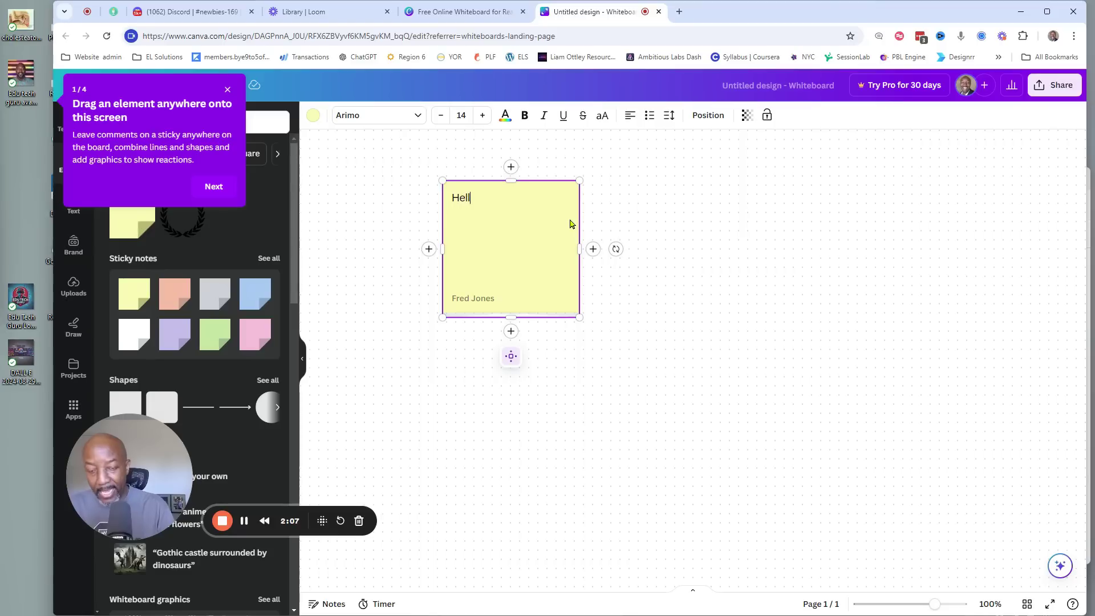
pyautogui.moveTo(579, 317); pyautogui.dragTo(556, 293)
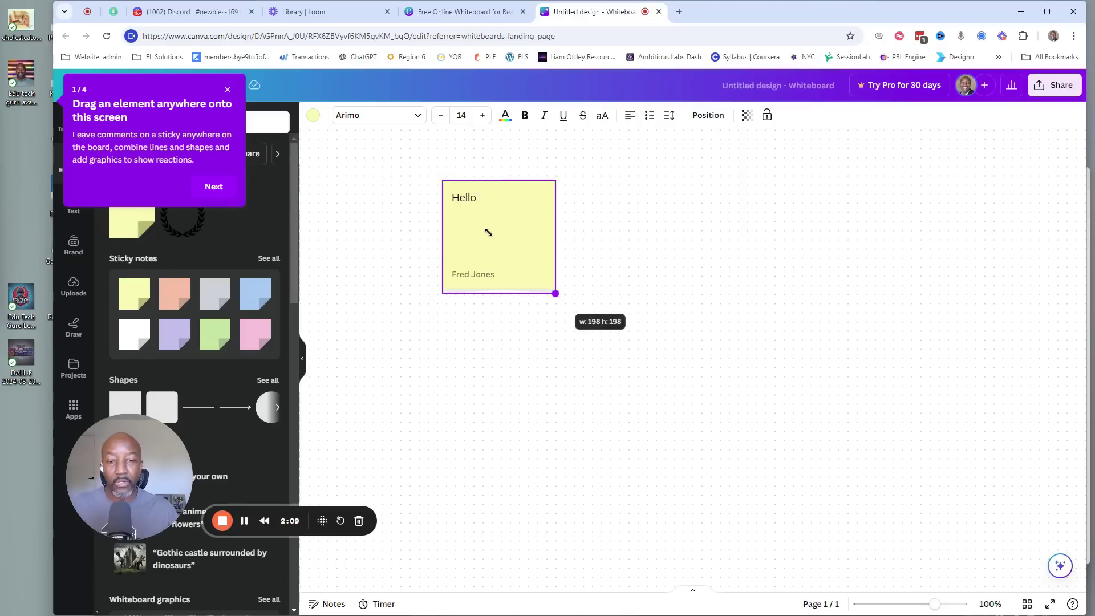
pyautogui.moveTo(504, 238); pyautogui.dragTo(486, 218)
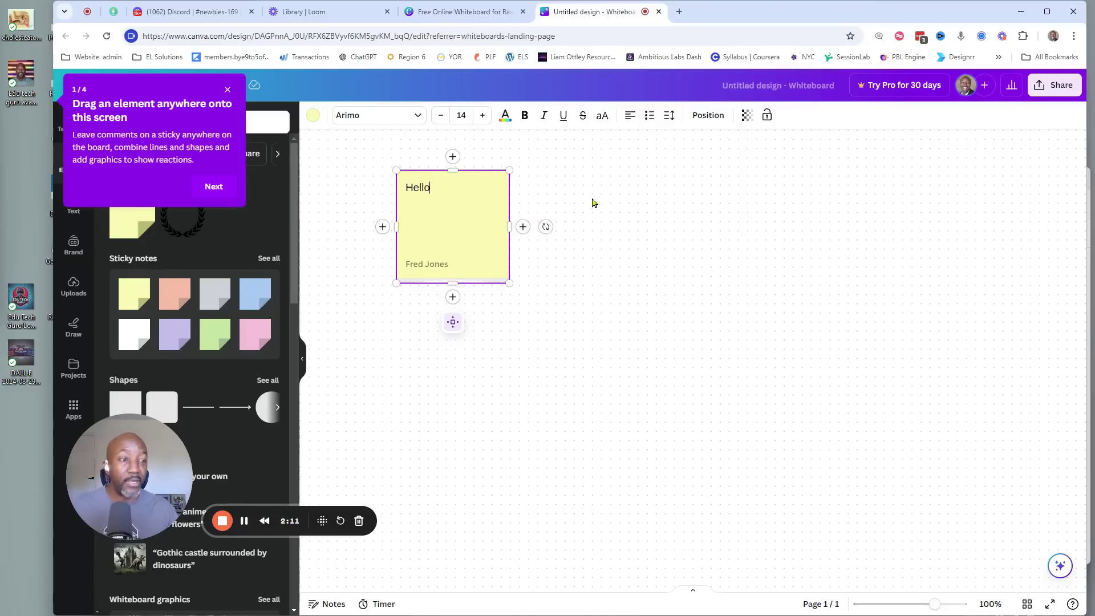
# Step: Present the whiteboard in full screen, exit the presentation, and close the tour tip
pyautogui.click(1055, 85)
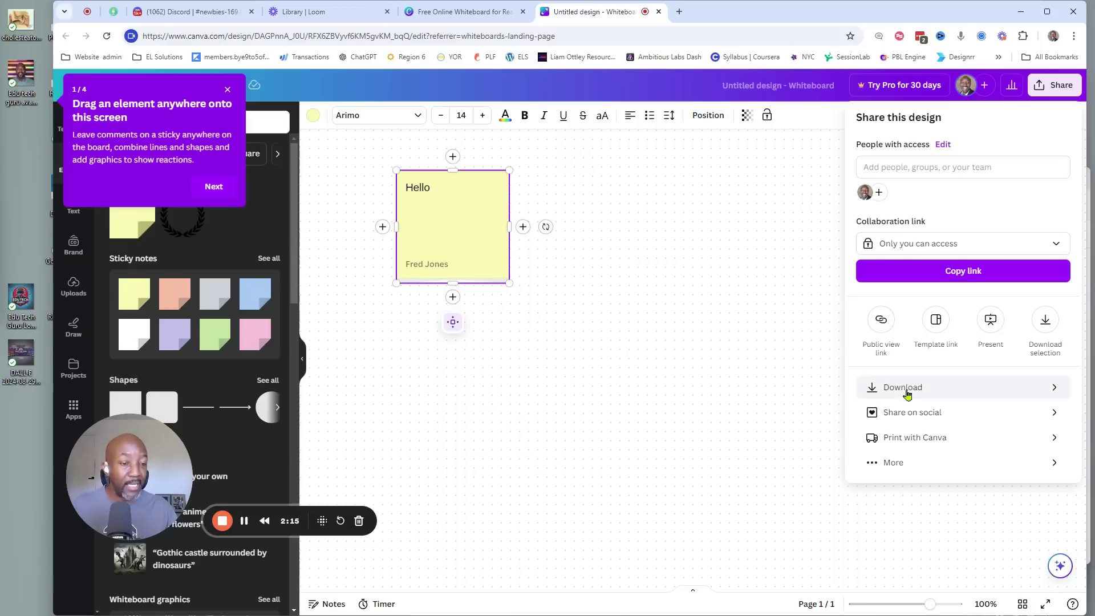
pyautogui.click(993, 327)
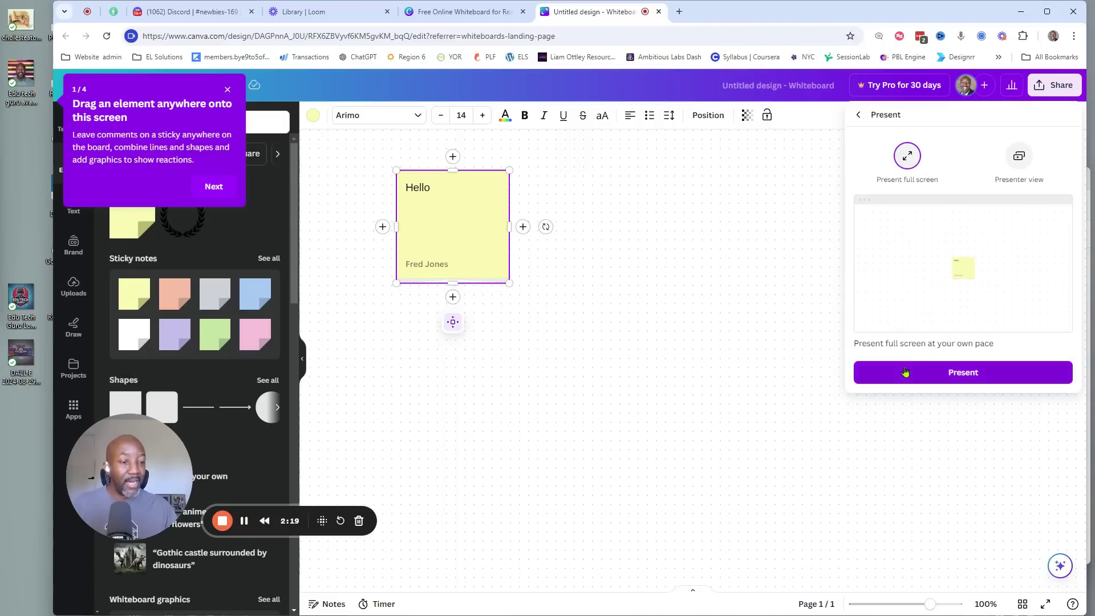
pyautogui.click(970, 374)
pyautogui.click(961, 371)
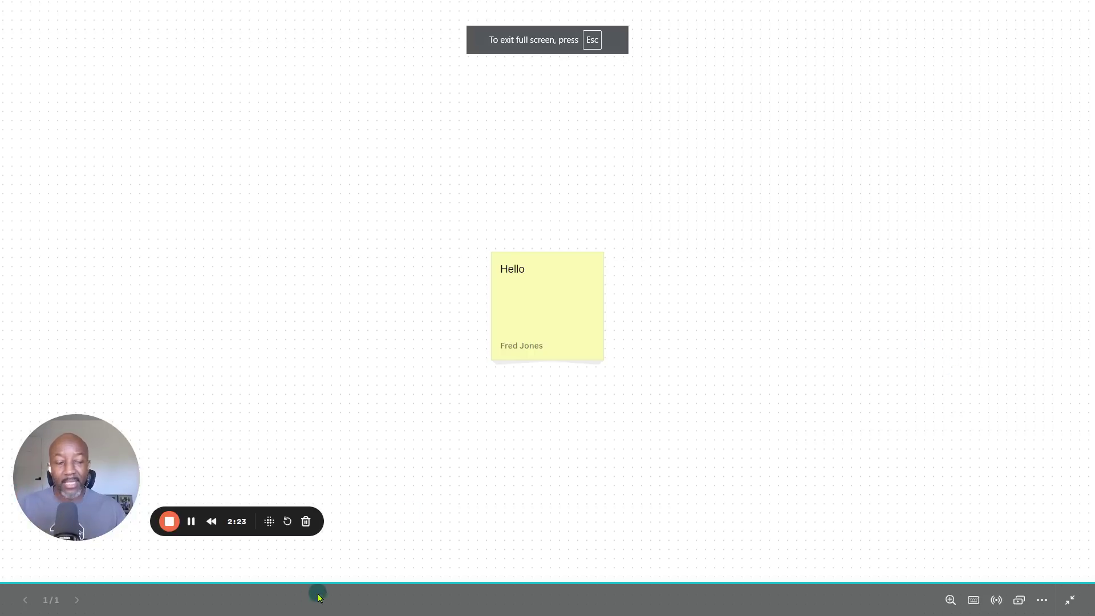
pyautogui.click(1070, 606)
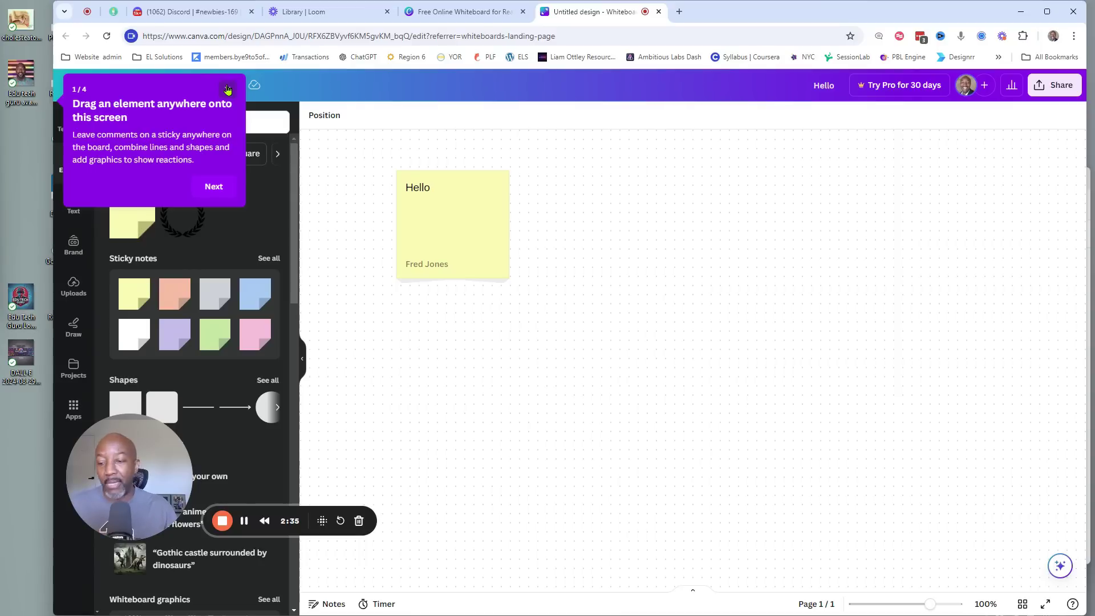
pyautogui.click(228, 90)
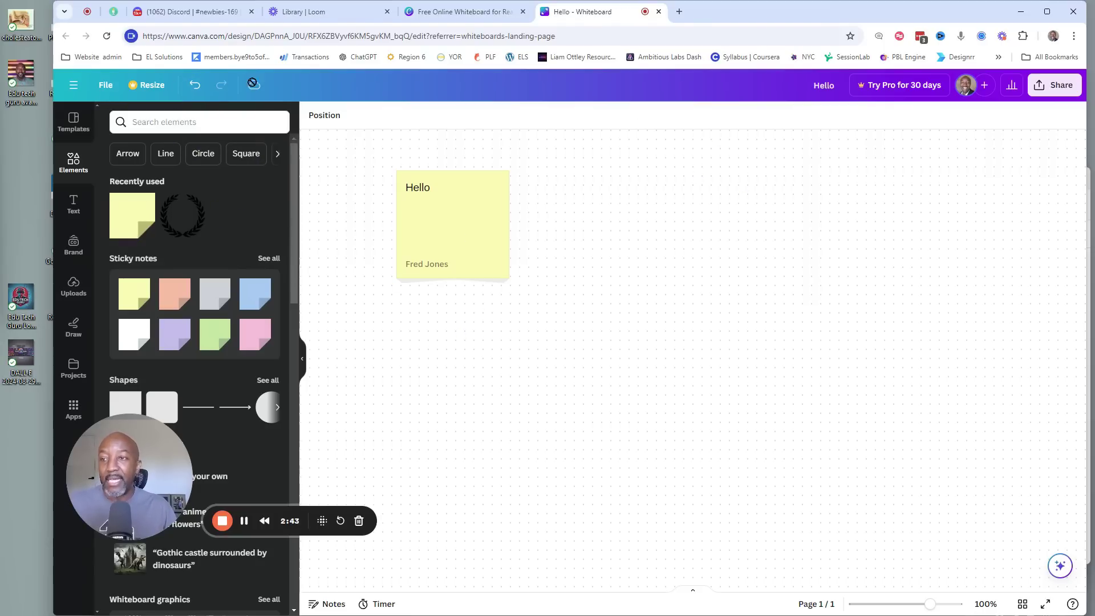
# Step: Return to the whiteboard landing page's browser tab, open the Presentations page from there, and create a new blank presentation
pyautogui.click(465, 13)
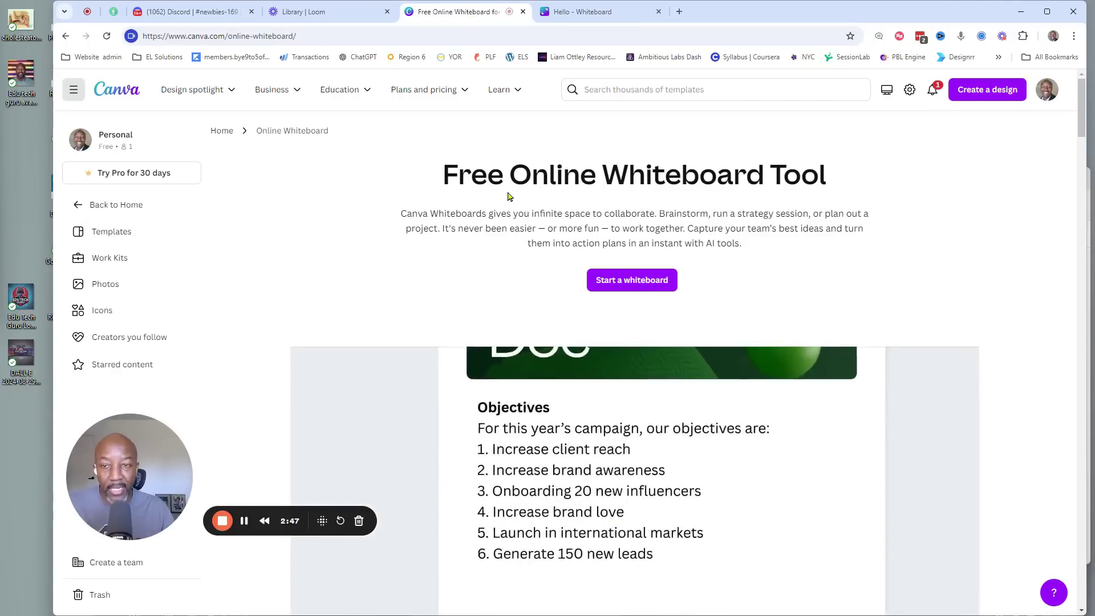
pyautogui.moveTo(227, 91)
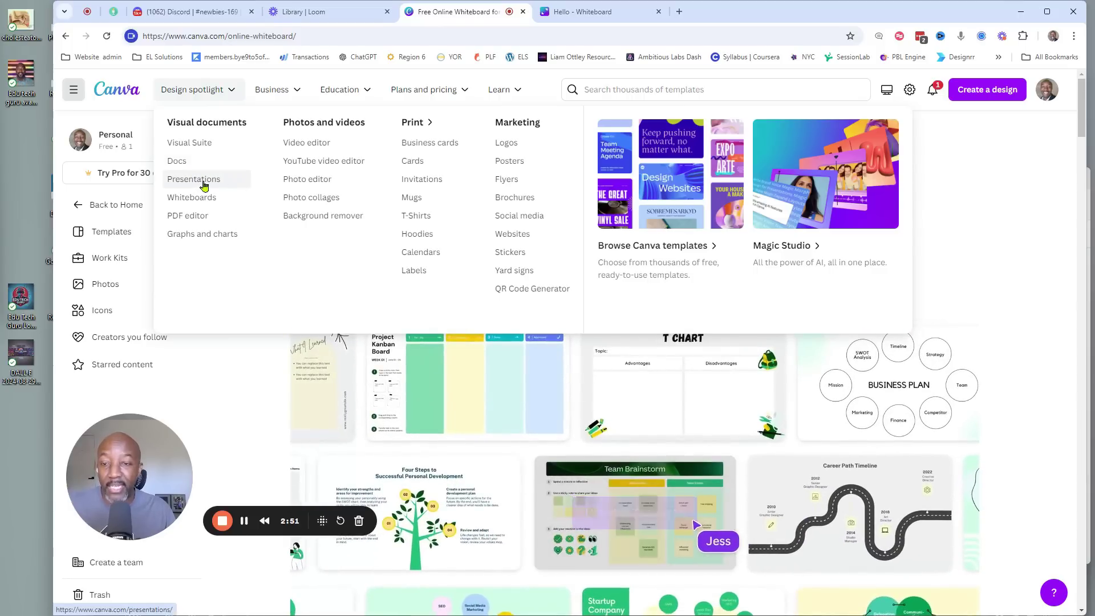
pyautogui.click(203, 180)
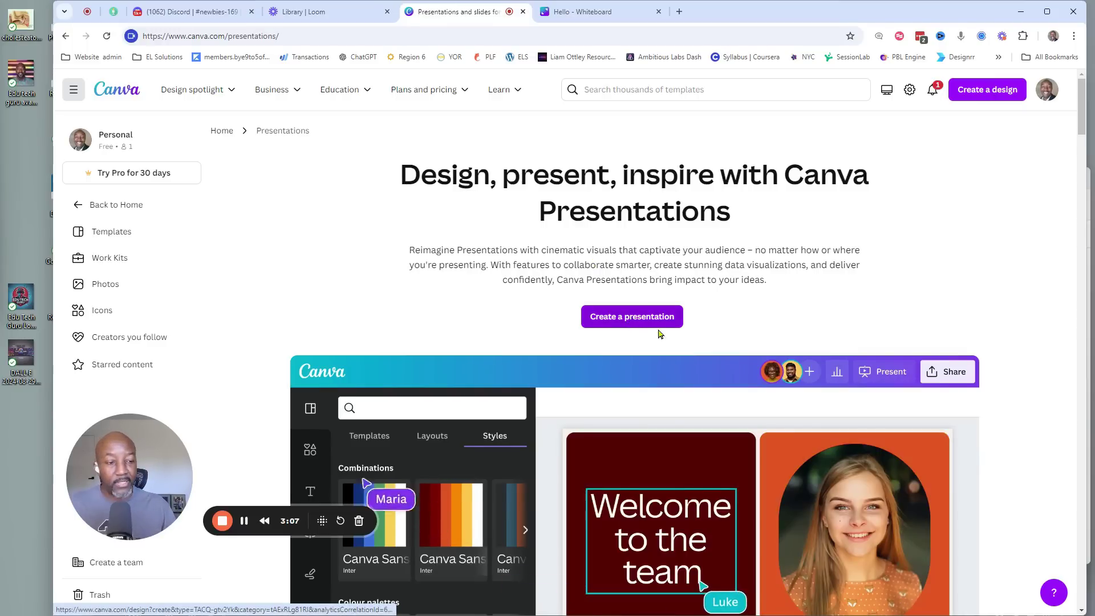
pyautogui.scroll(-4, 662, 329)
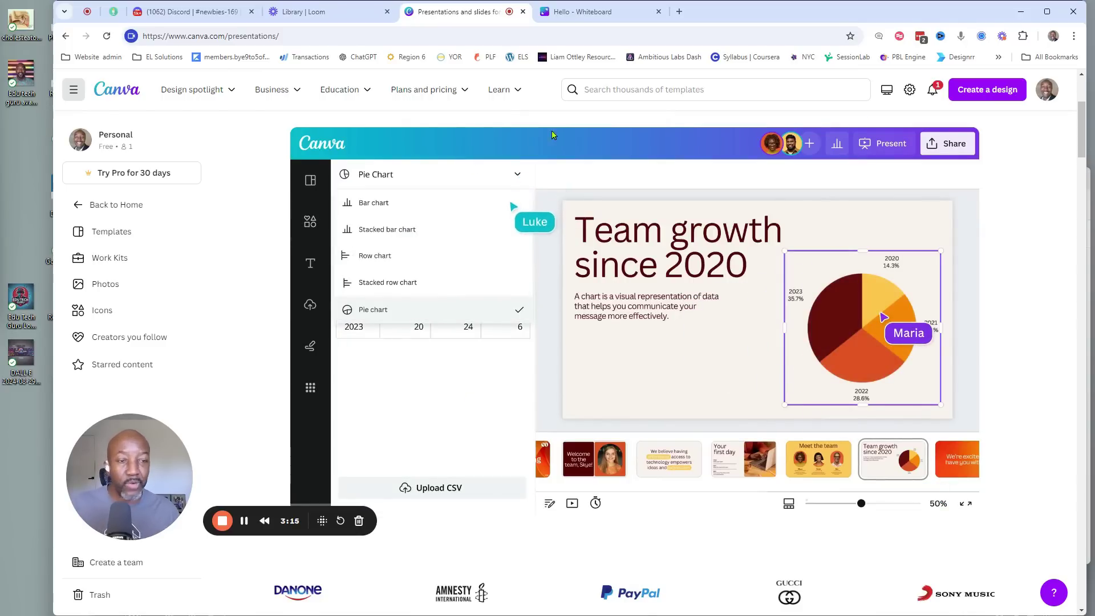
pyautogui.scroll(1, 588, 235)
pyautogui.scroll(3, 588, 236)
pyautogui.click(635, 317)
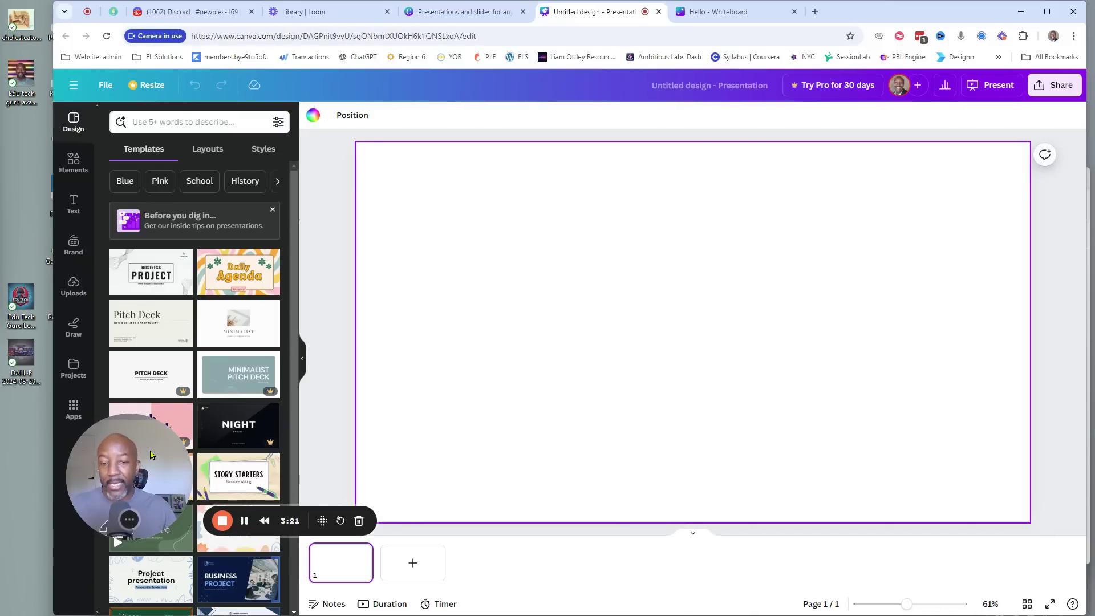
pyautogui.moveTo(152, 455); pyautogui.dragTo(143, 495)
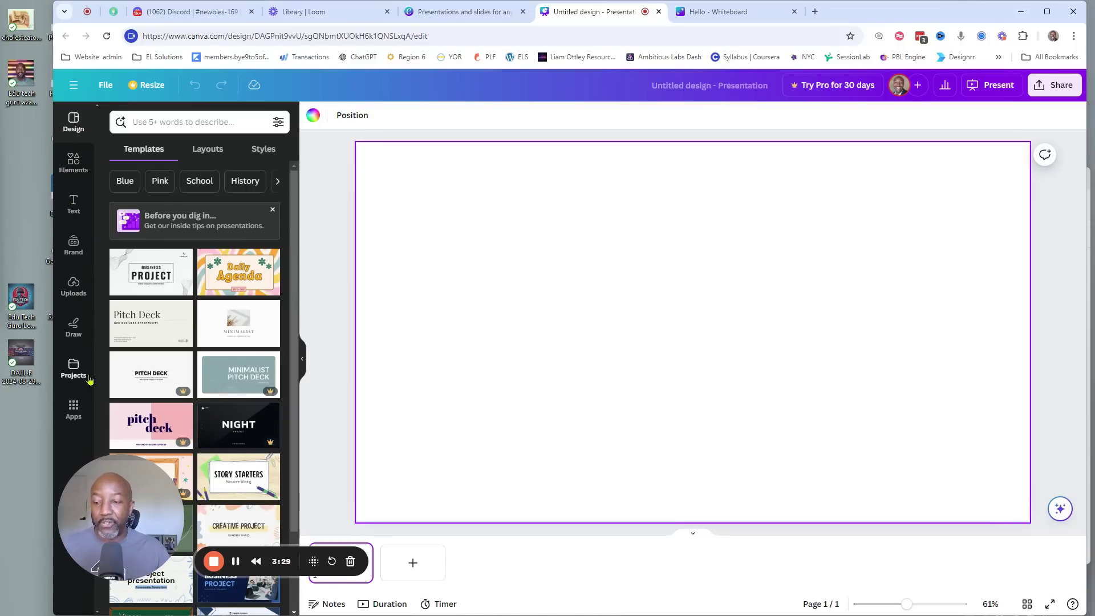
# Step: Place the gold laurel wreath graphic in the upper-left area of the slide
pyautogui.click(73, 170)
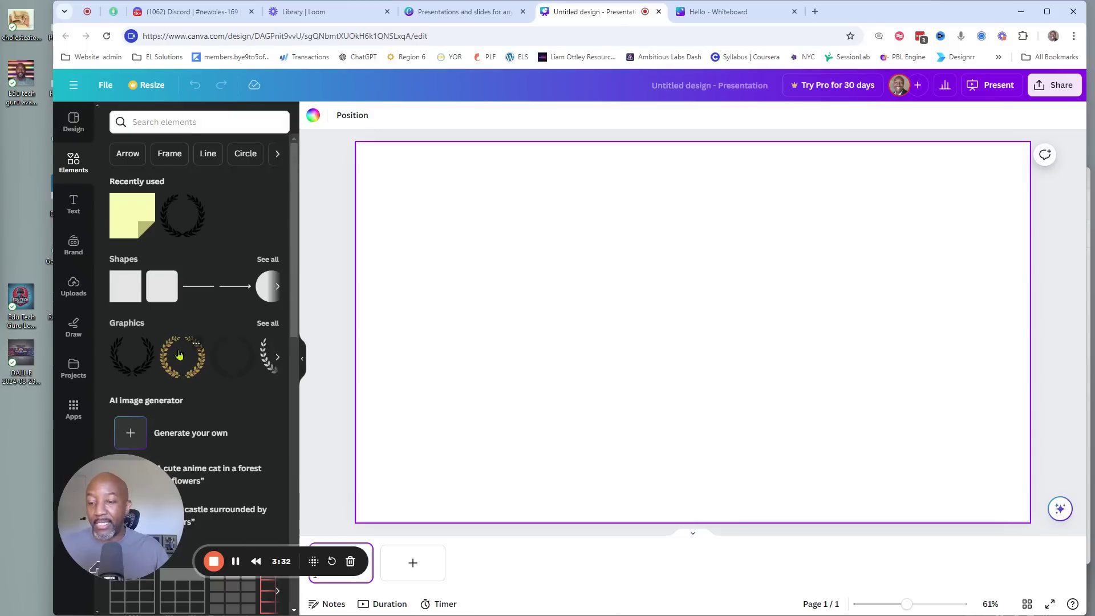
pyautogui.moveTo(179, 354); pyautogui.dragTo(457, 221)
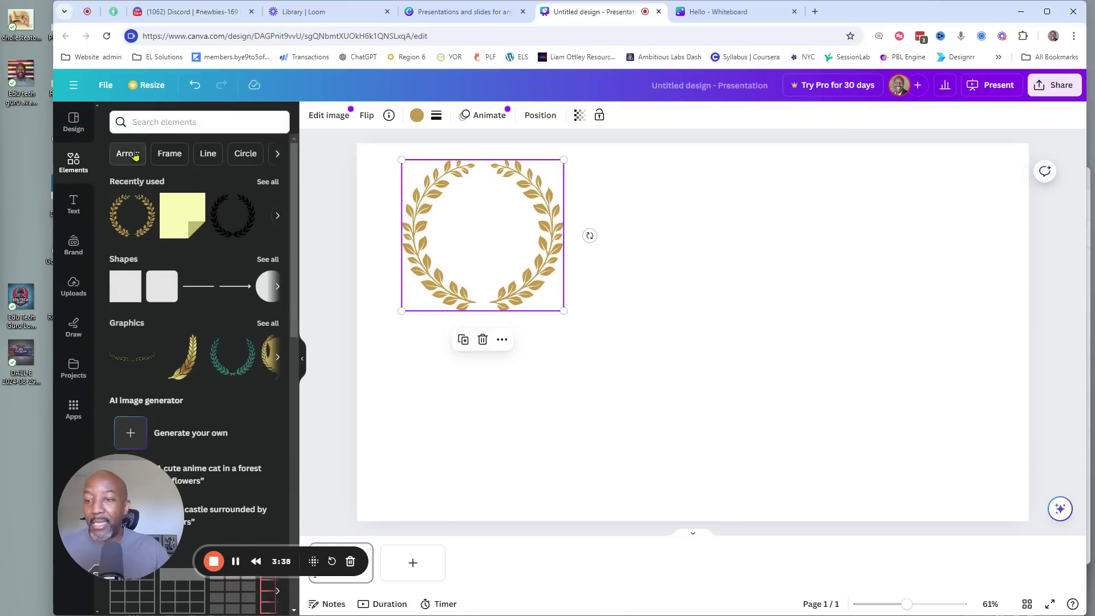
# Step: Add a heading reading "Here is My Heading" to the right of the laurel wreath on the slide
pyautogui.click(74, 204)
pyautogui.moveTo(159, 244); pyautogui.dragTo(679, 179)
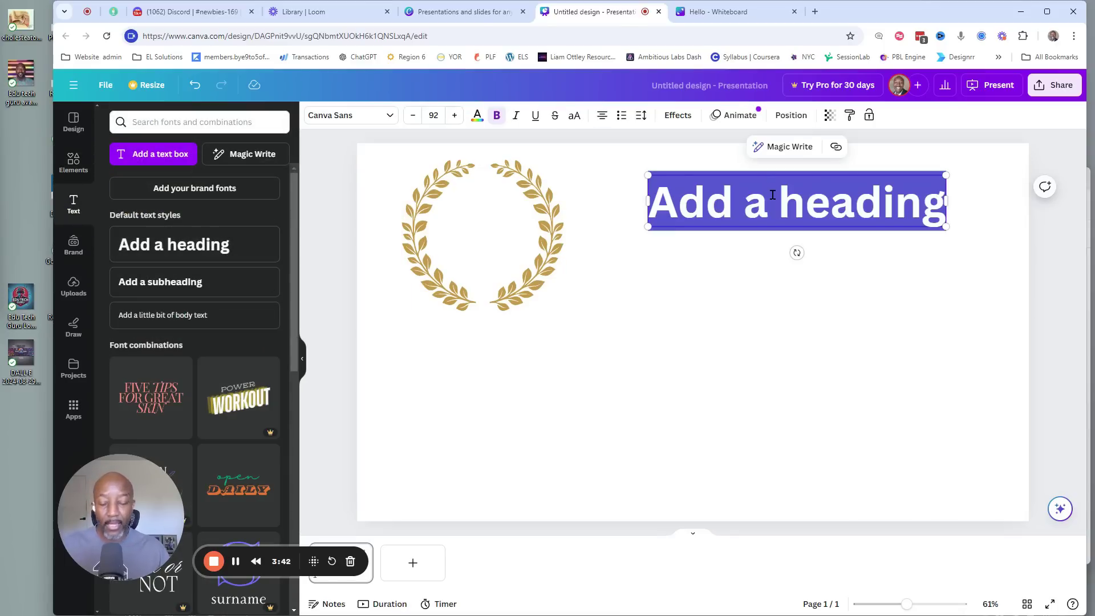
pyautogui.write('Here is')
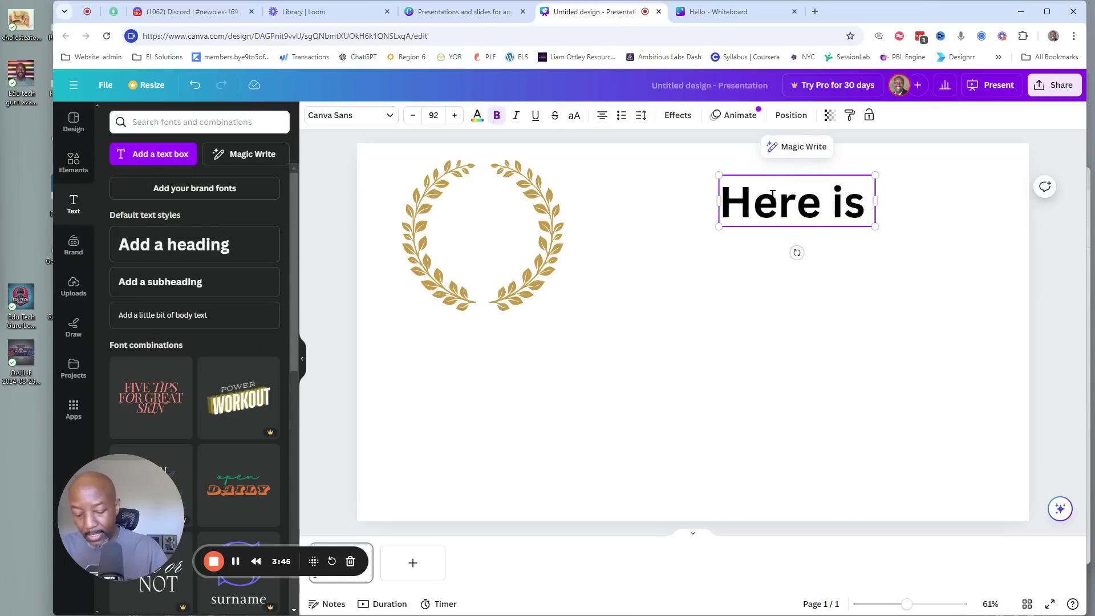
pyautogui.write(' My')
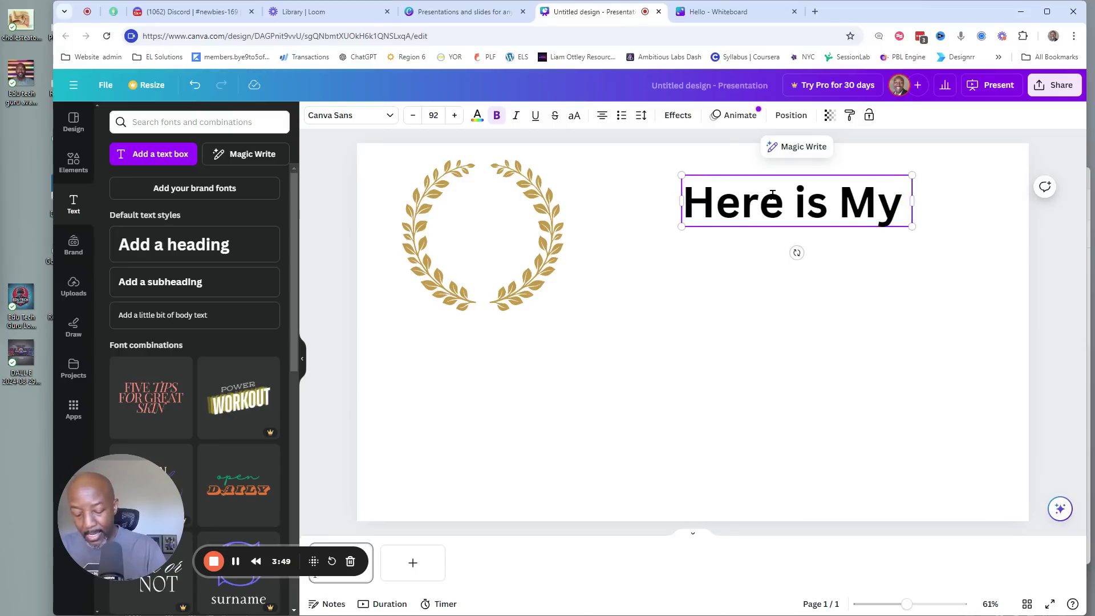
pyautogui.write(' Heading')
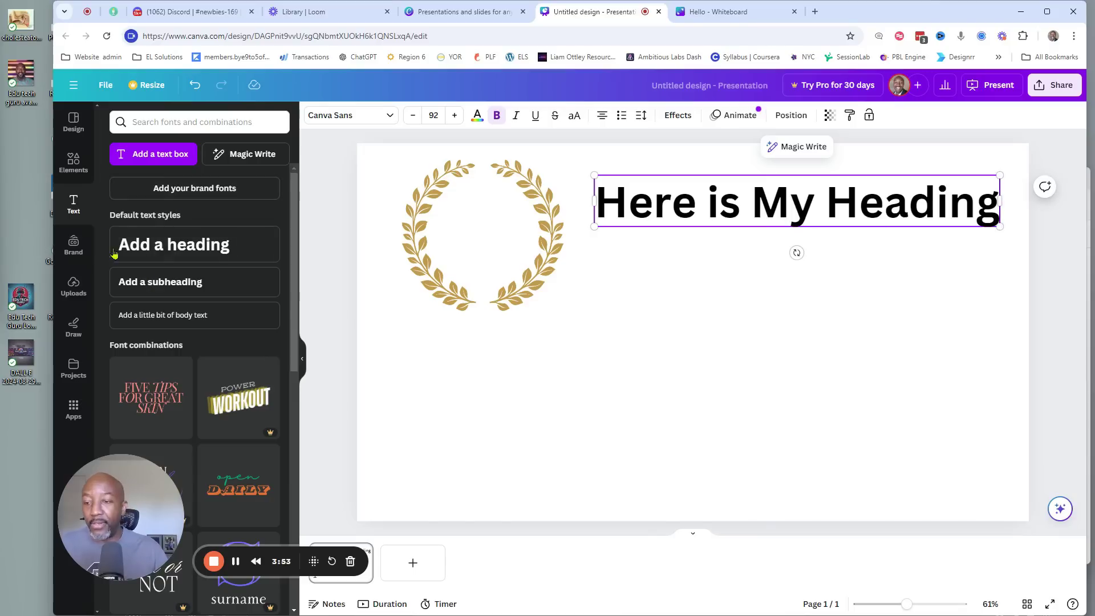
# Step: Add a subheading reading "The best in town" below the slide's heading
pyautogui.moveTo(168, 288); pyautogui.dragTo(698, 261)
pyautogui.doubleClick(698, 261)
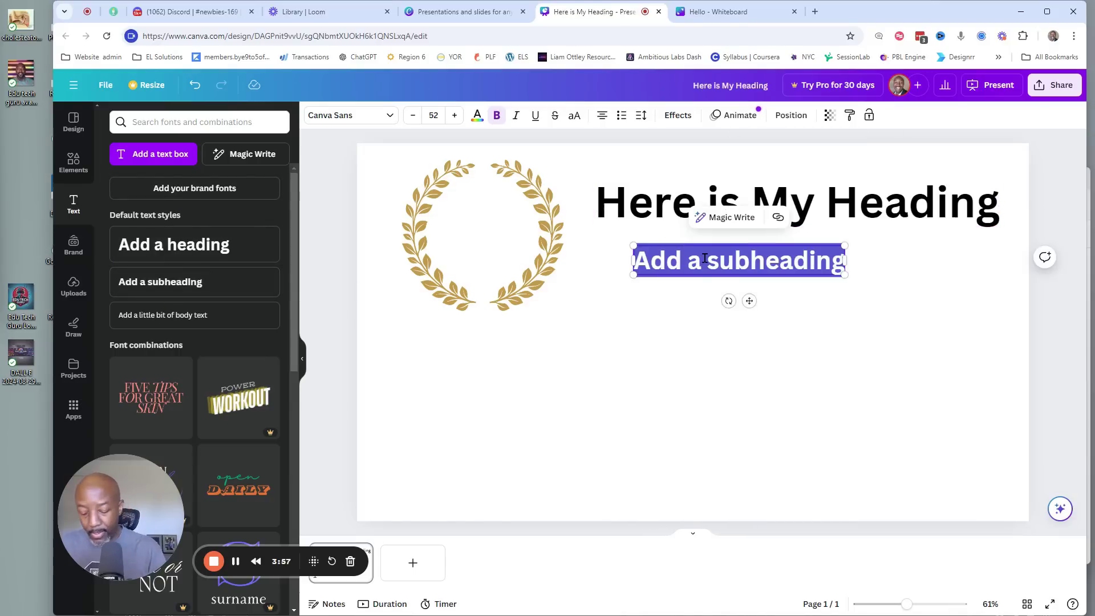
pyautogui.write('The be')
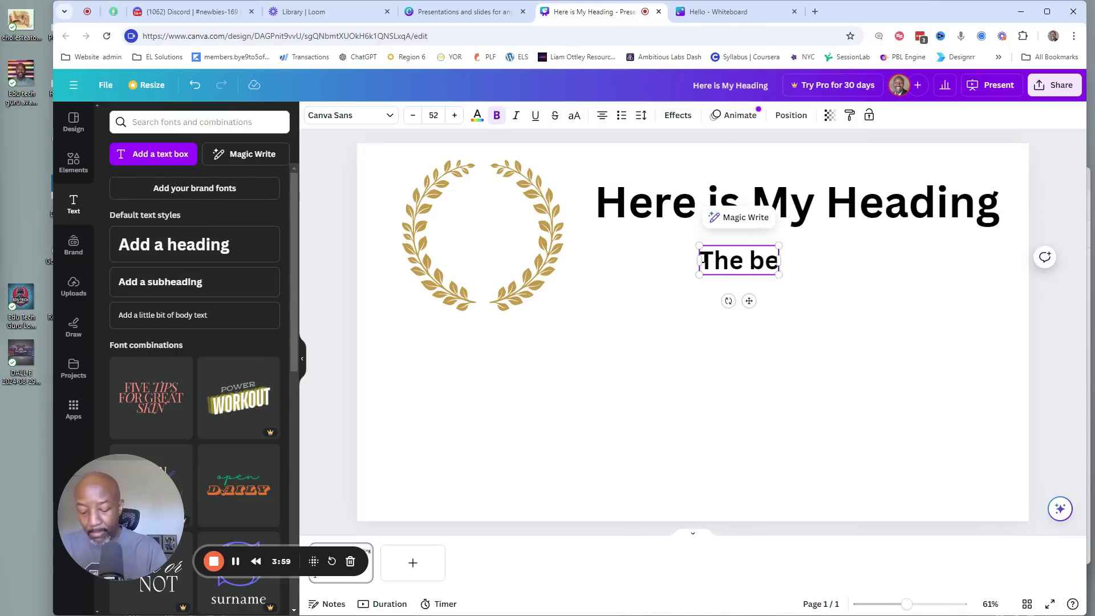
pyautogui.write('st in town')
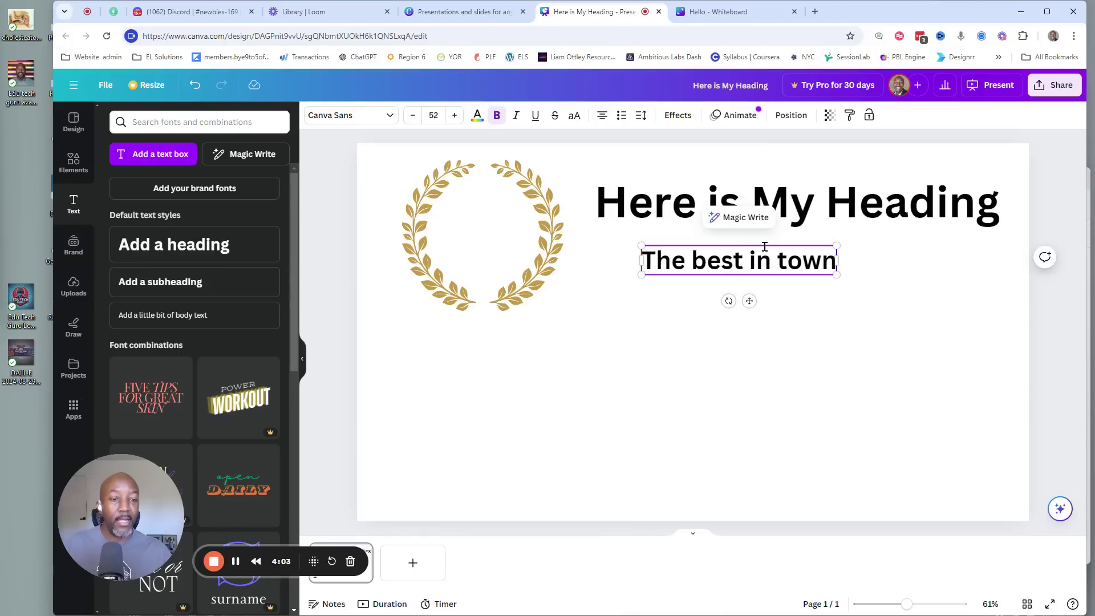
# Step: Remove the subheading from the slide
pyautogui.click(780, 287)
pyautogui.moveTo(774, 258); pyautogui.dragTo(727, 247)
pyautogui.click(733, 208)
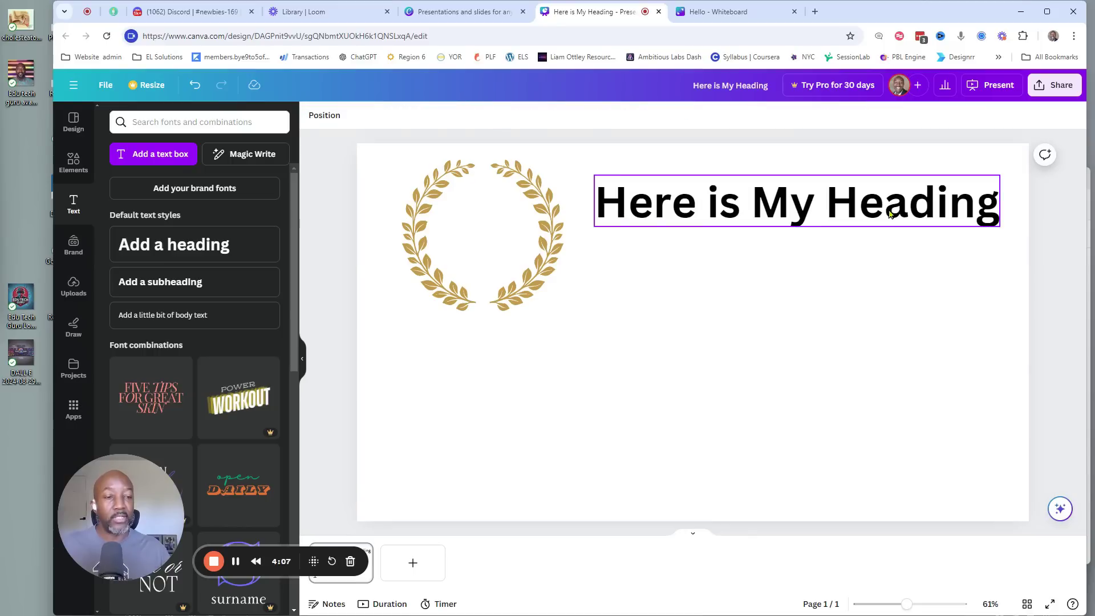
pyautogui.click(801, 206)
pyautogui.doubleClick(819, 209)
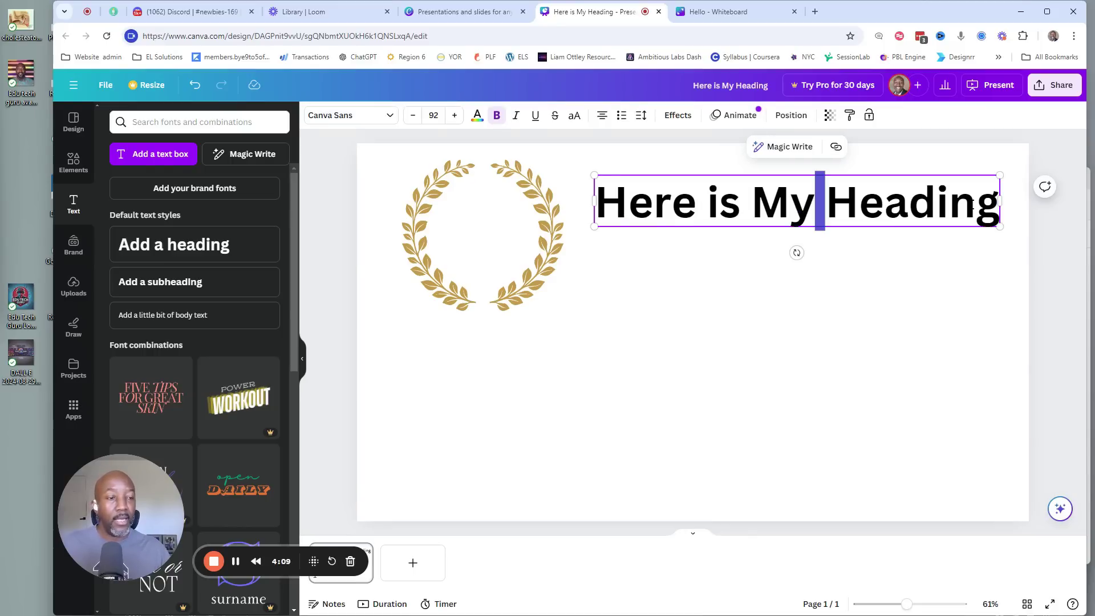
pyautogui.hotkey('shift', 'End')
pyautogui.click(766, 322)
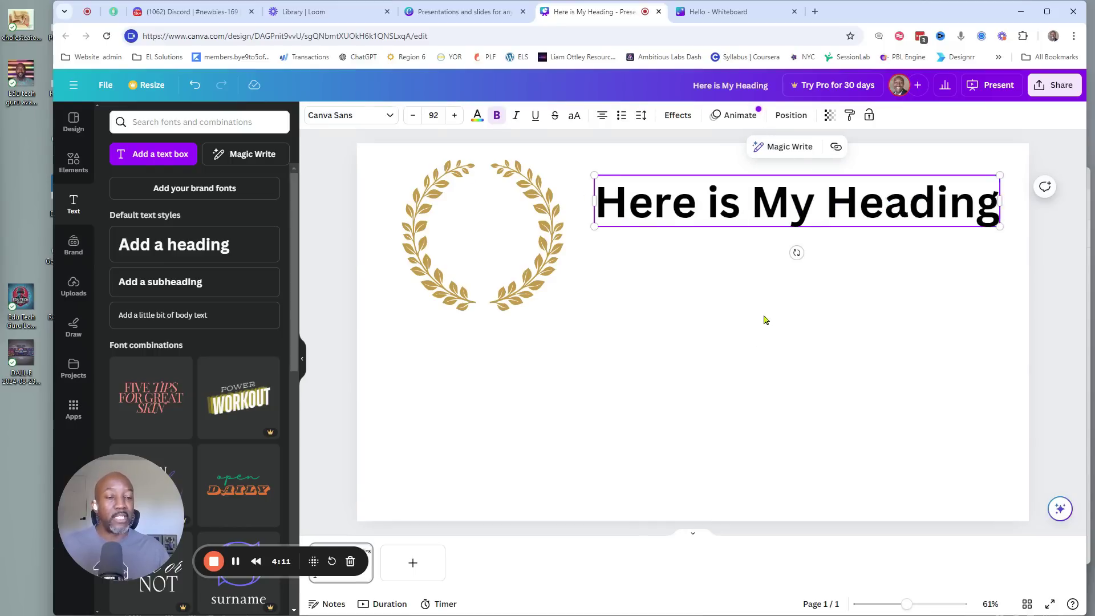
# Step: Replace the slide's heading text with "Freddy’s burgers"
pyautogui.click(726, 204)
pyautogui.hotkey('shift', 'End')
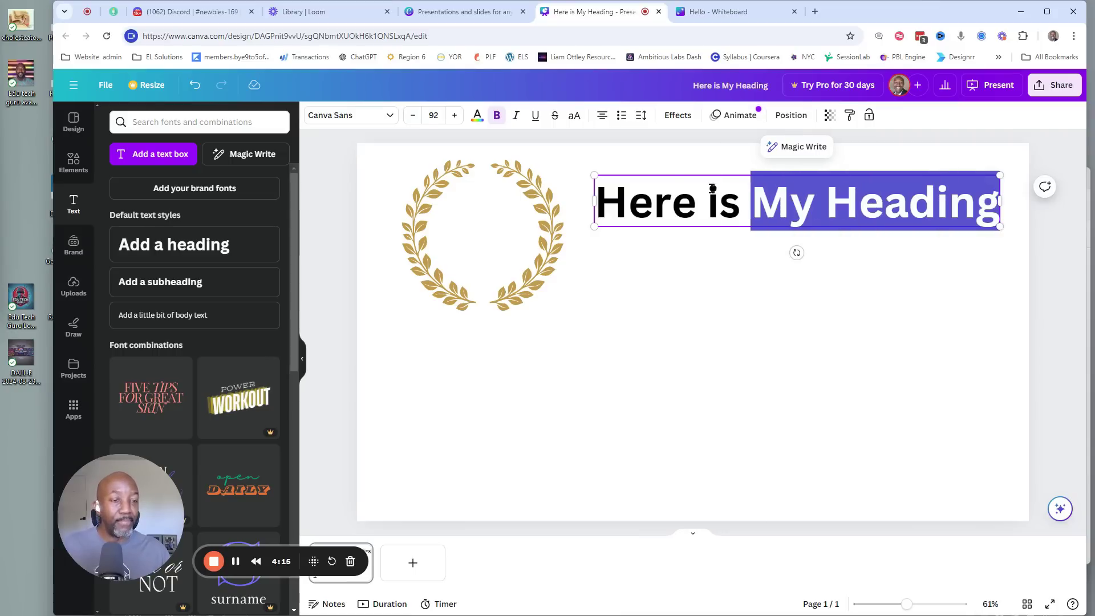
pyautogui.hotkey('ctrl', 'a')
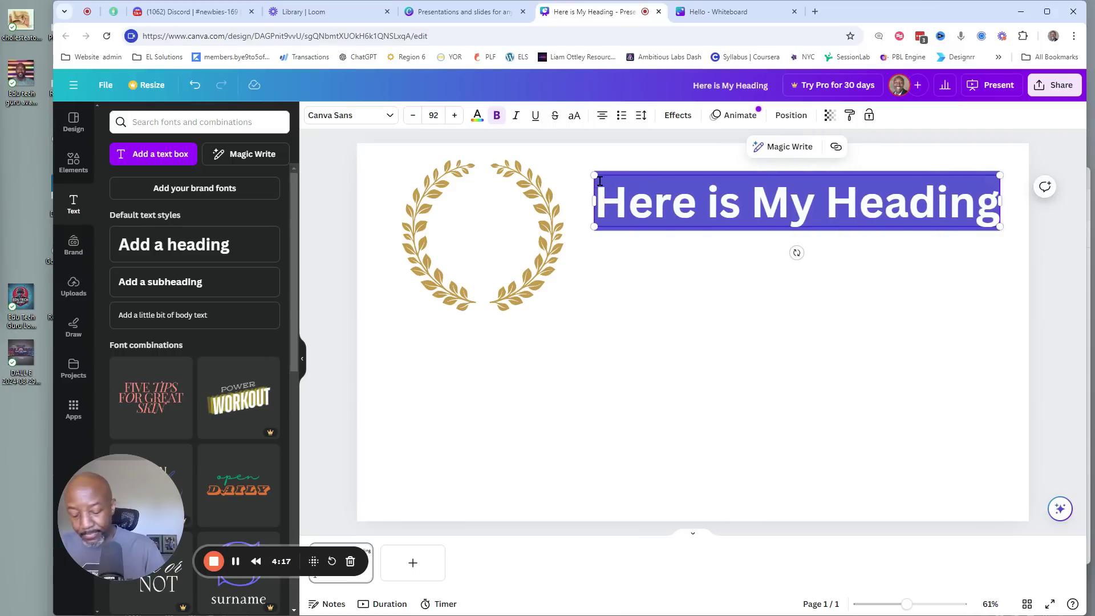
pyautogui.write('F')
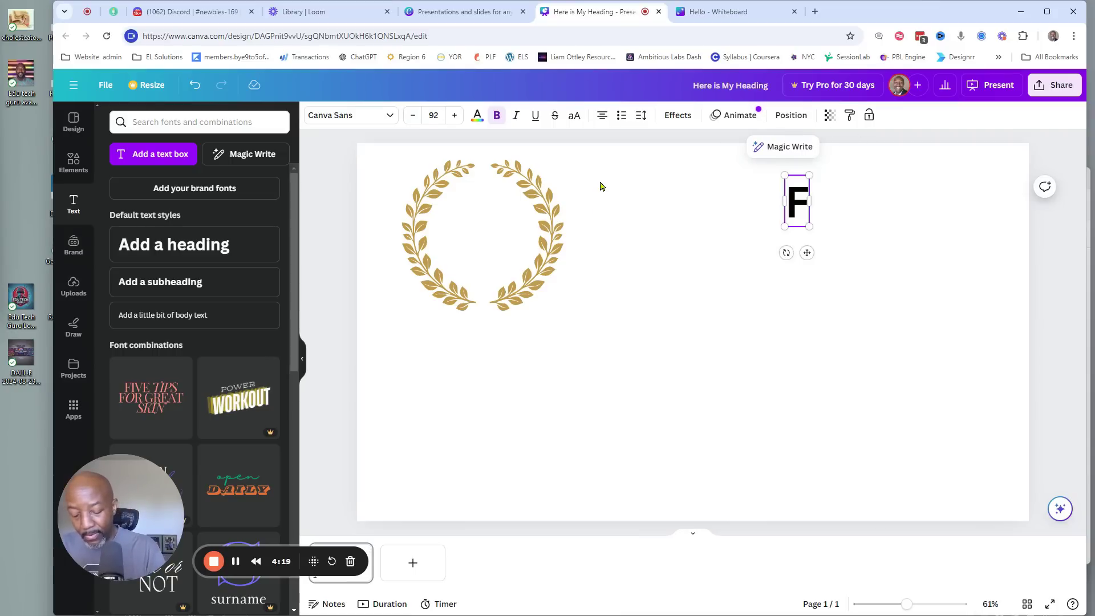
pyautogui.write('reddy')
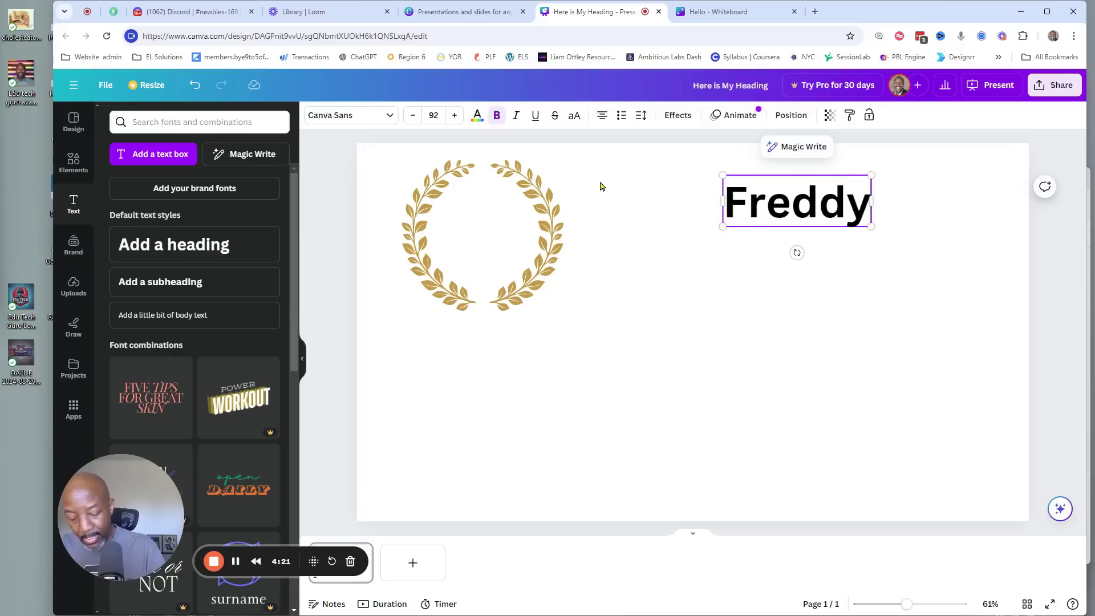
pyautogui.write('’s burgers')
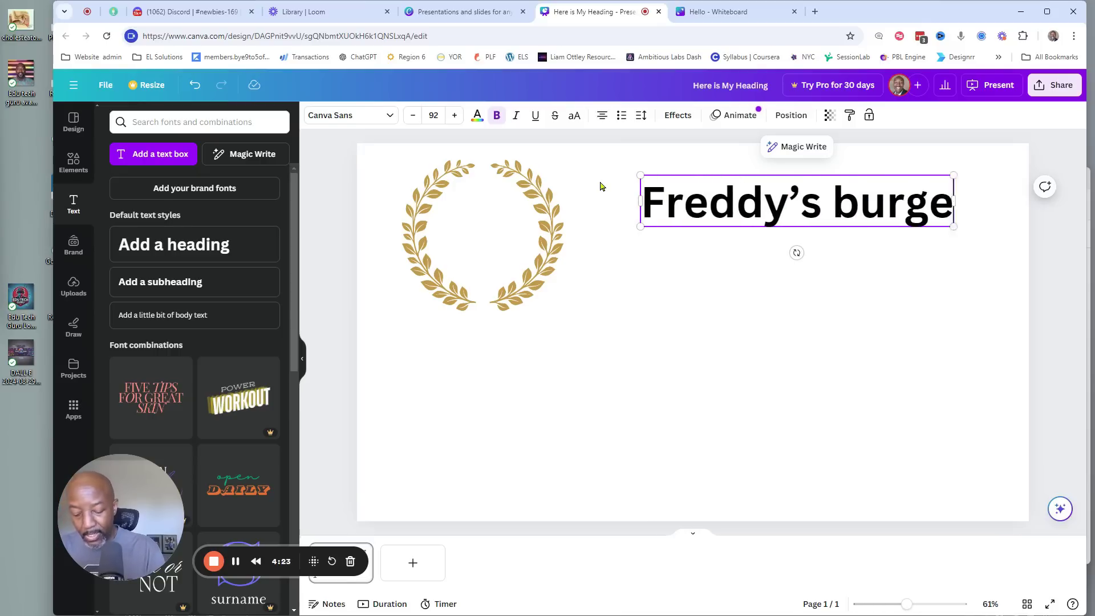
pyautogui.click(642, 287)
# Step: Enlarge the laurel wreath and position it beside the heading, aligned with the slide's margins
pyautogui.moveTo(495, 252); pyautogui.dragTo(503, 285)
pyautogui.moveTo(574, 351); pyautogui.dragTo(616, 386)
pyautogui.moveTo(525, 314); pyautogui.dragTo(506, 299)
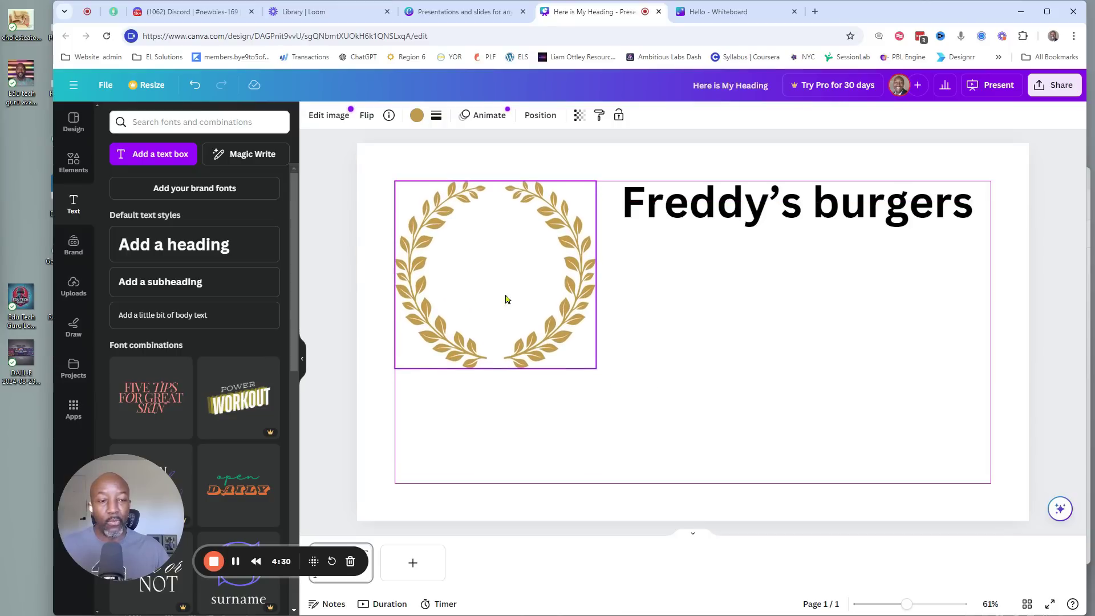
# Step: Add a subheading reading “best in ATL”, in quotation marks, below the laurel wreath
pyautogui.click(162, 284)
pyautogui.click(499, 418)
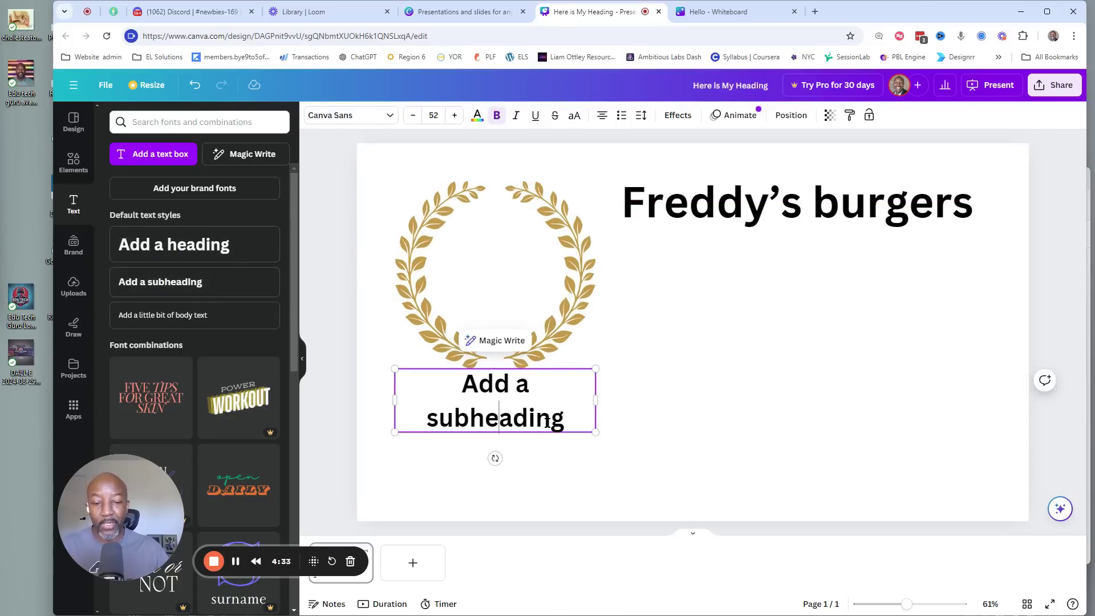
pyautogui.moveTo(567, 418); pyautogui.dragTo(416, 384)
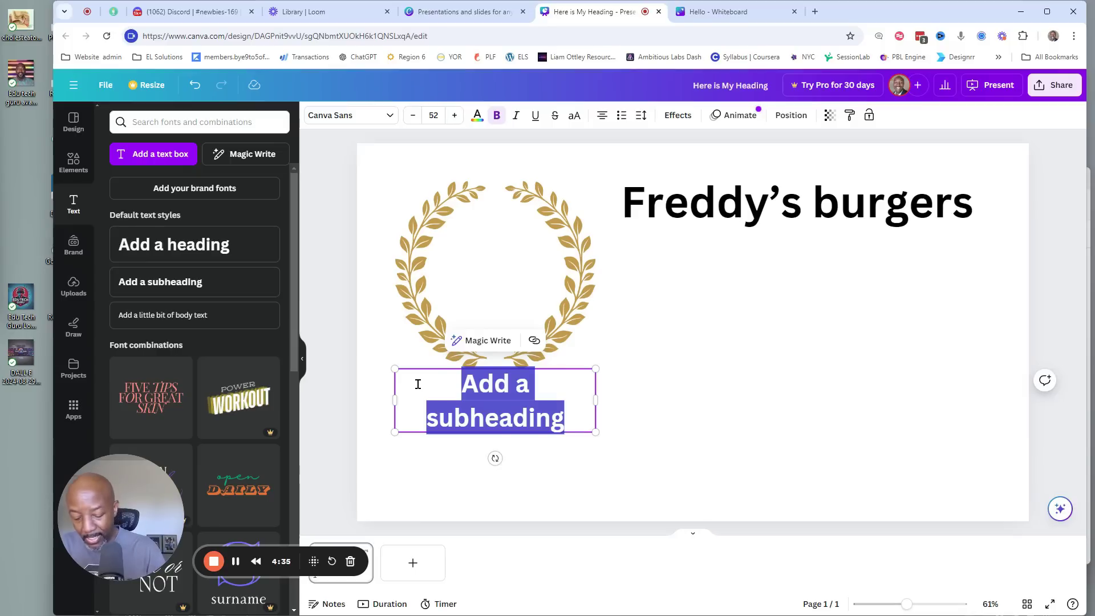
pyautogui.write('B')
pyautogui.press('BackSpace')
pyautogui.write('“')
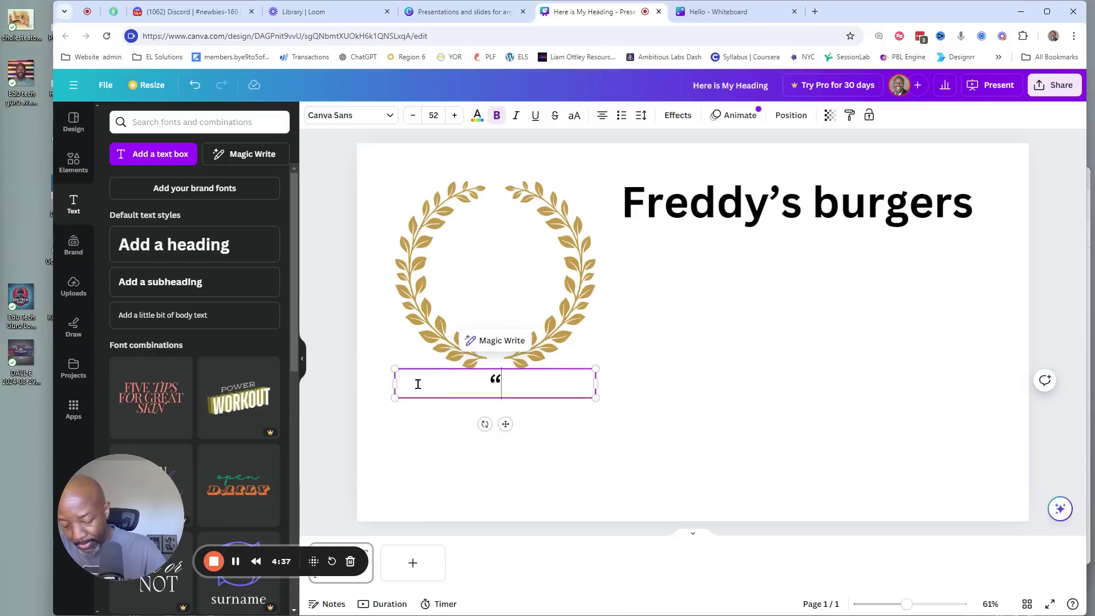
pyautogui.write('best in')
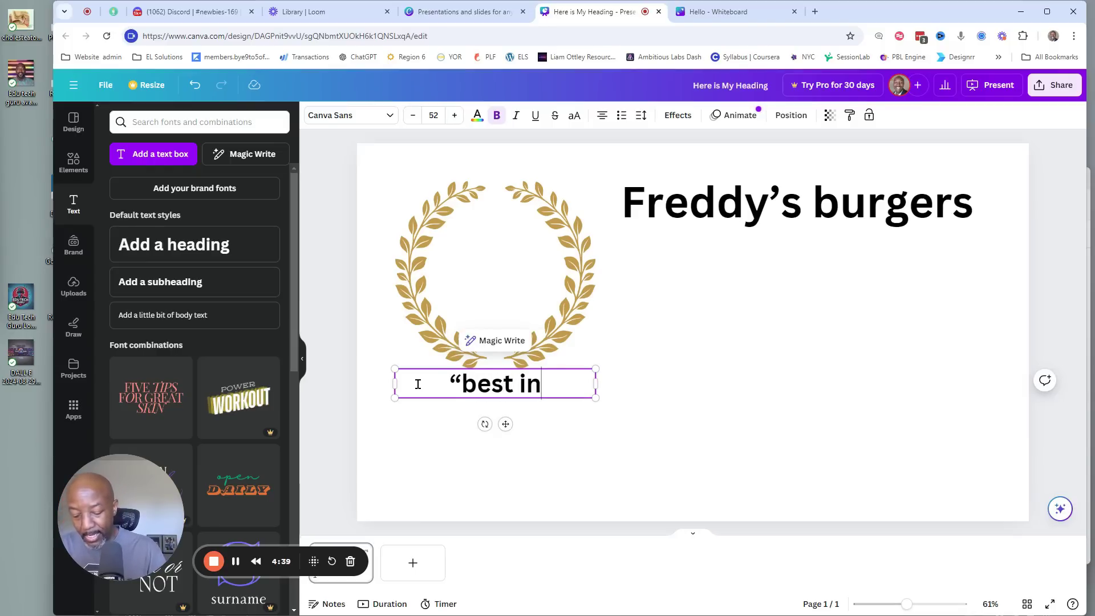
pyautogui.write('AT')
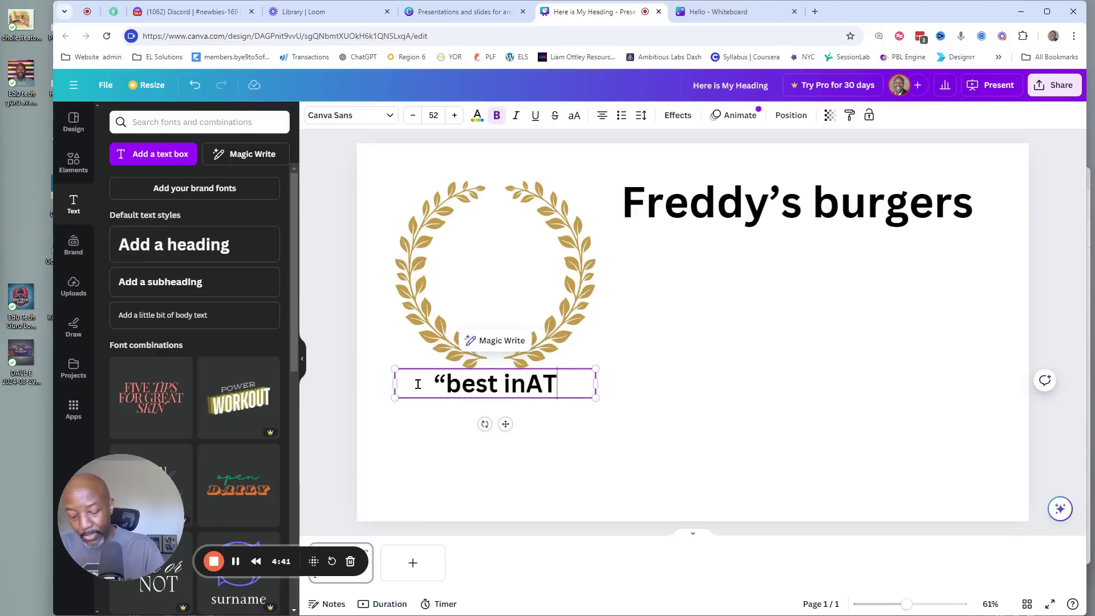
pyautogui.write('K')
pyautogui.press('BackSpace')
pyautogui.write('L"')
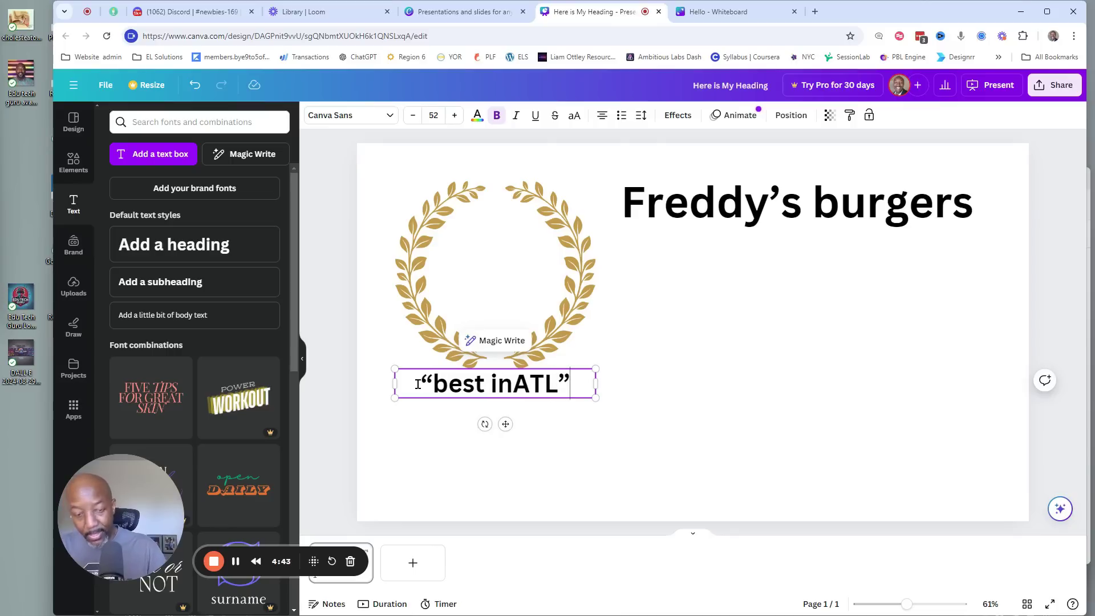
pyautogui.click(516, 383)
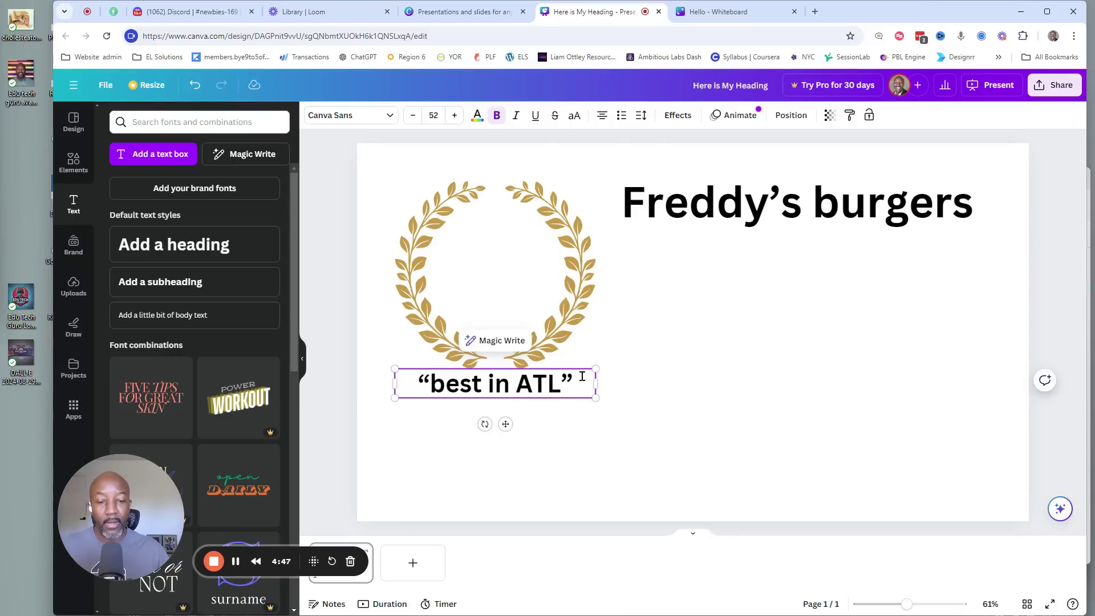
# Step: Shrink the “best in ATL” subheading to a font size of about 35.9 and center it inside the laurel wreath
pyautogui.click(629, 412)
pyautogui.moveTo(569, 393); pyautogui.dragTo(524, 271)
pyautogui.click(712, 357)
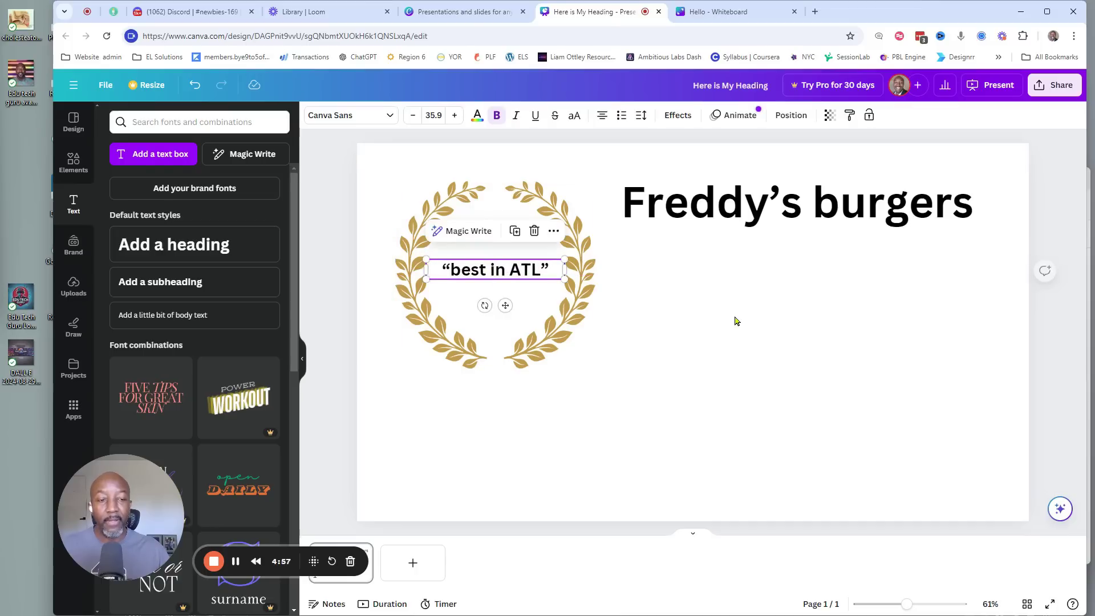
pyautogui.click(736, 321)
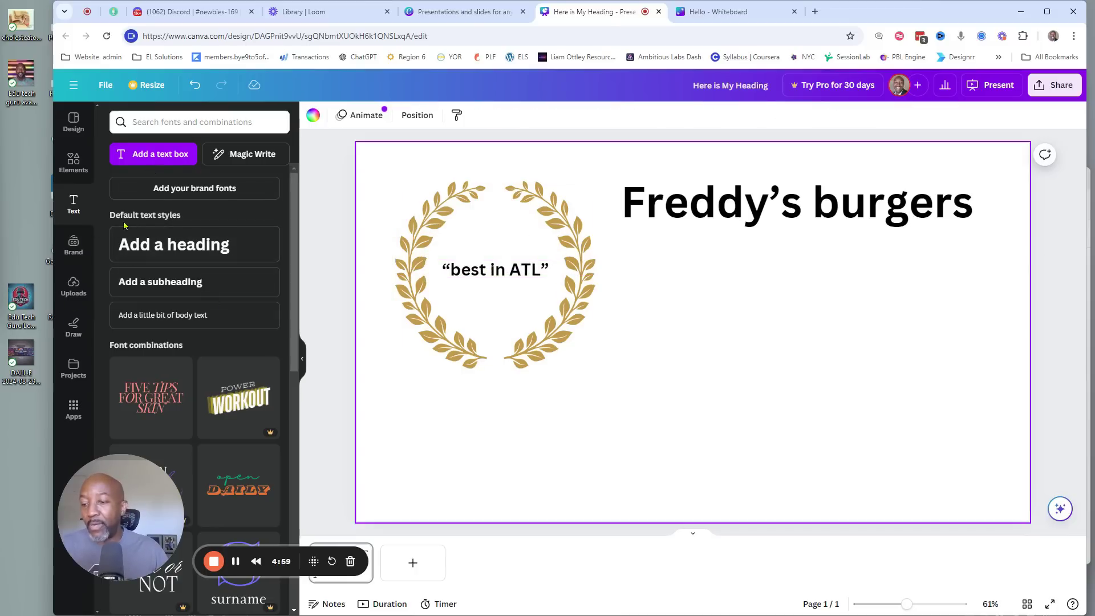
# Step: Open the DALL·E image generator from the AI-powered apps
pyautogui.click(73, 330)
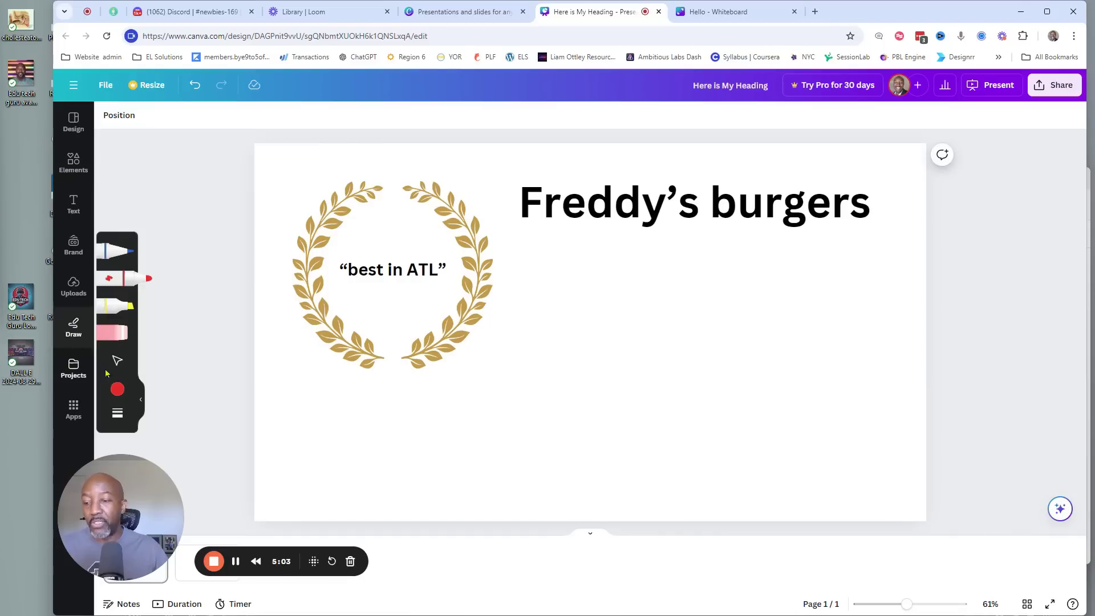
pyautogui.click(75, 412)
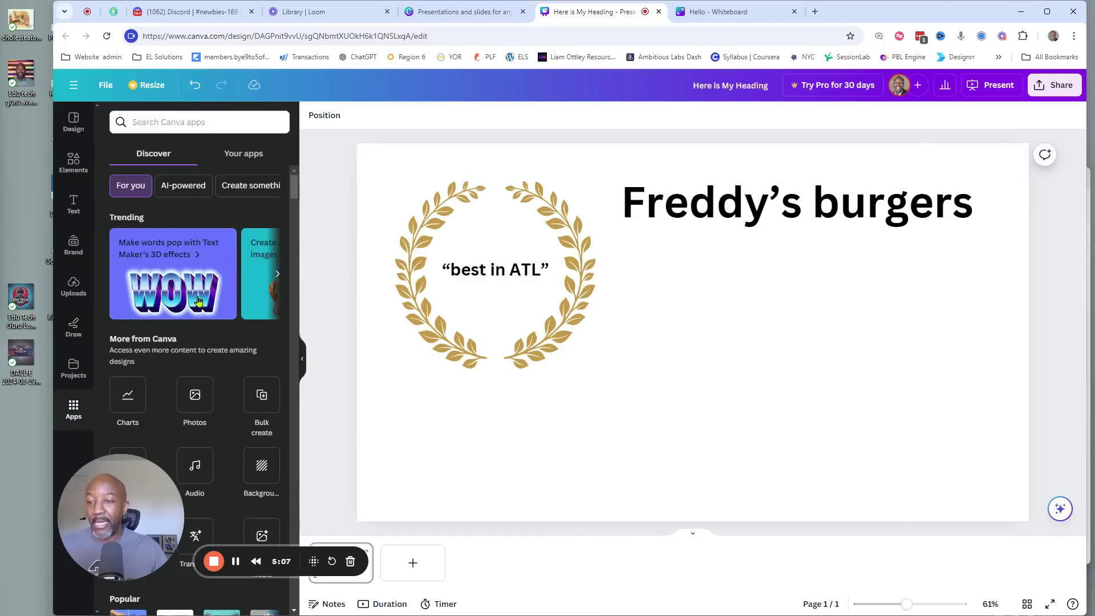
pyautogui.click(183, 185)
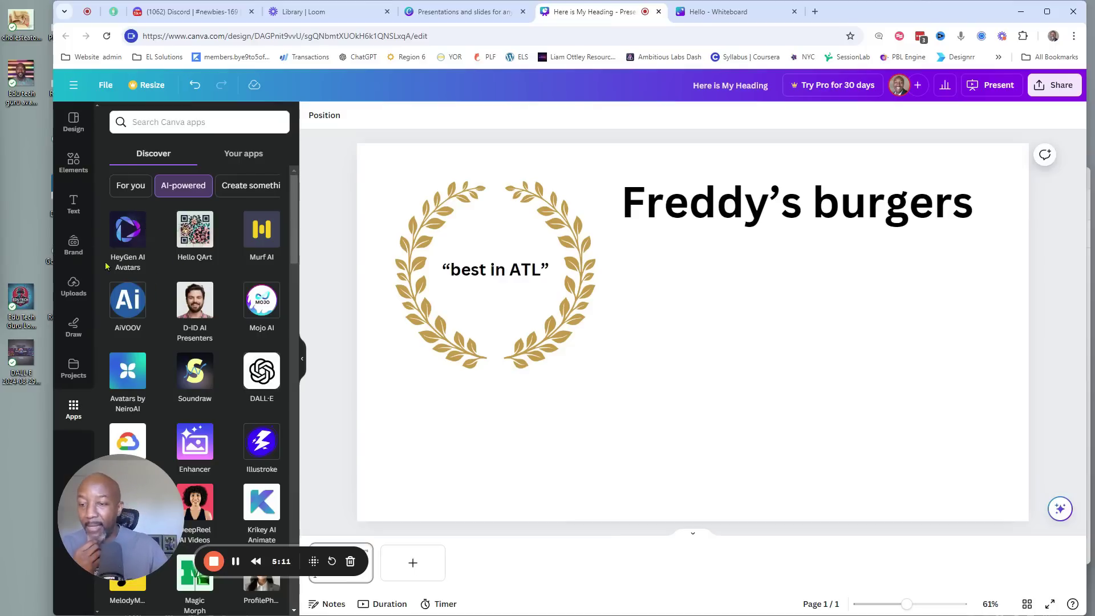
pyautogui.click(265, 378)
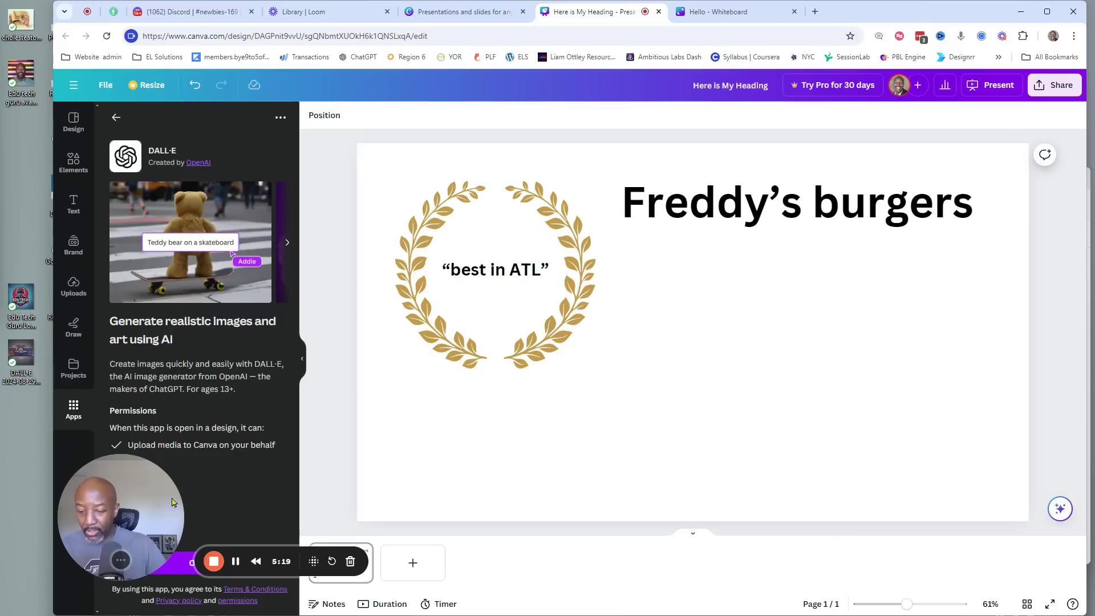
pyautogui.moveTo(174, 502); pyautogui.dragTo(660, 478)
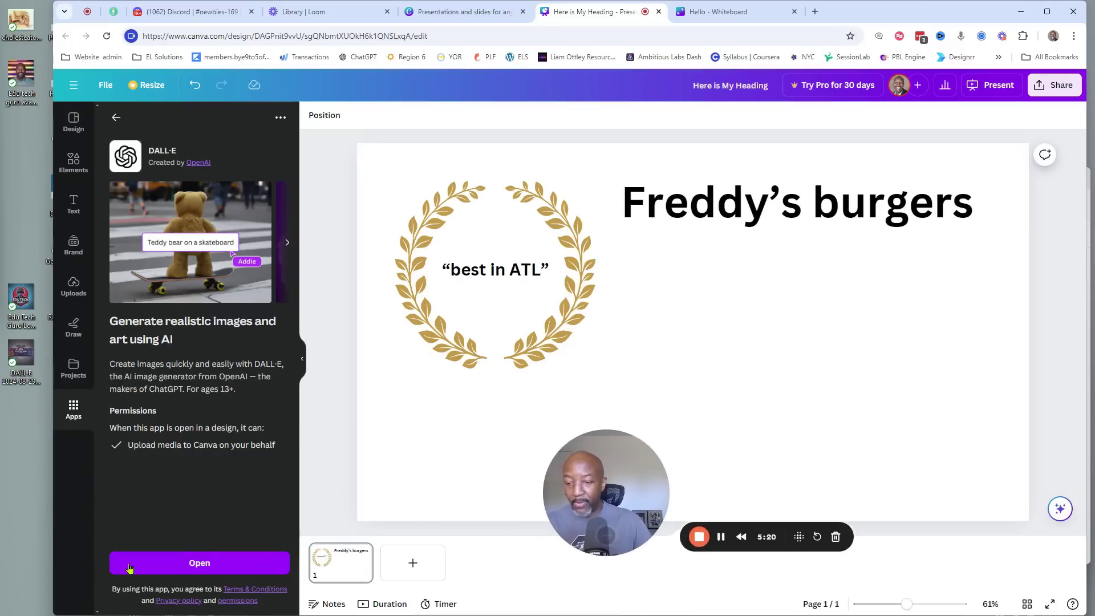
pyautogui.click(188, 562)
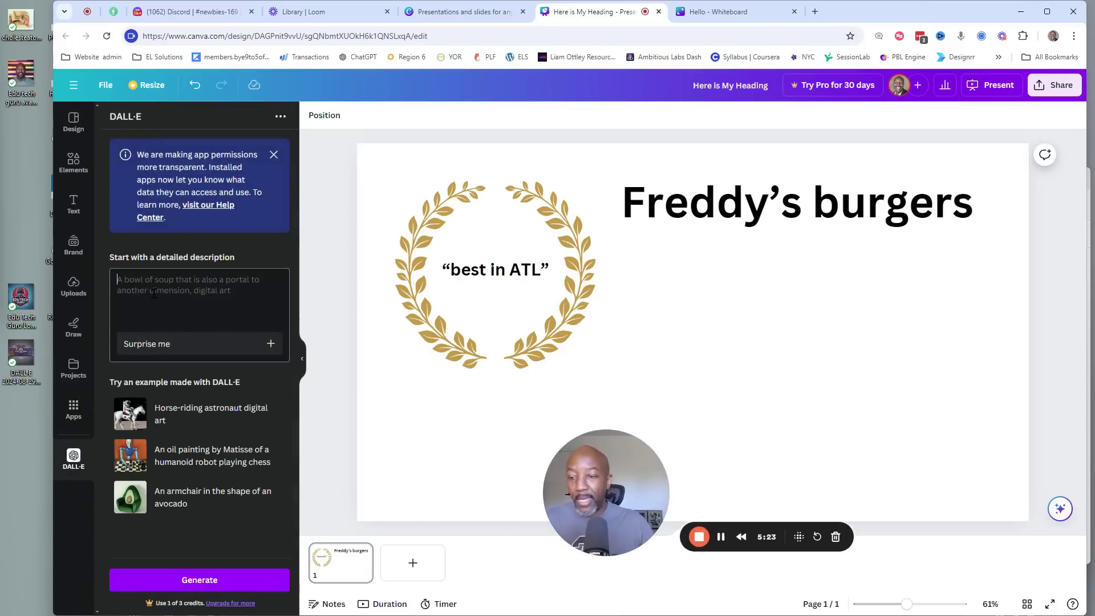
# Step: Generate images with DALL·E from the description "Create a juicy double chesse burger"
pyautogui.write('Create a juicy double chesse burger')
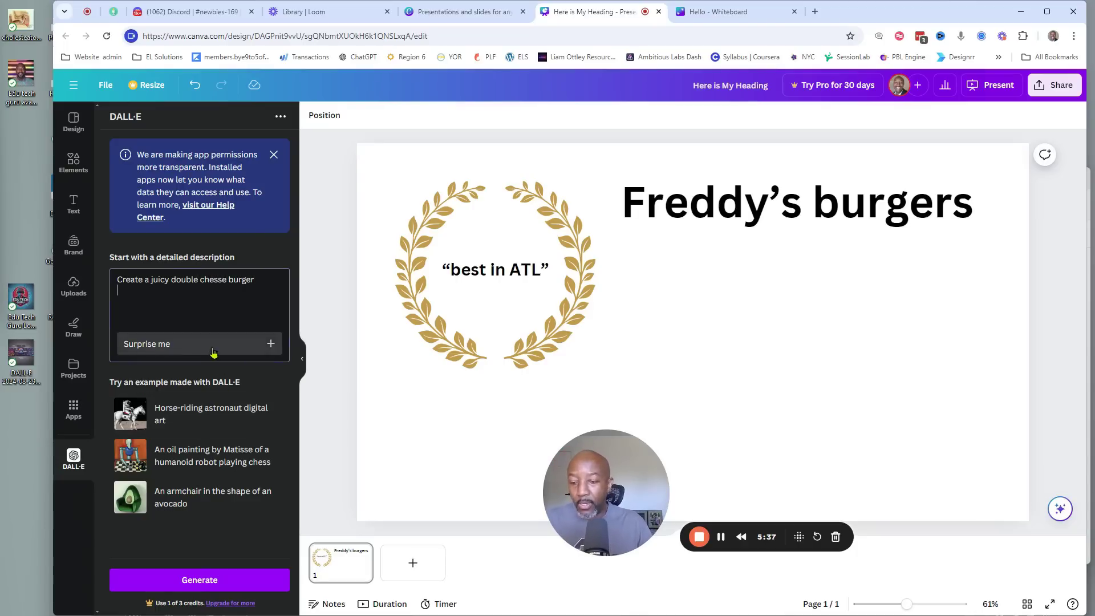
pyautogui.click(189, 577)
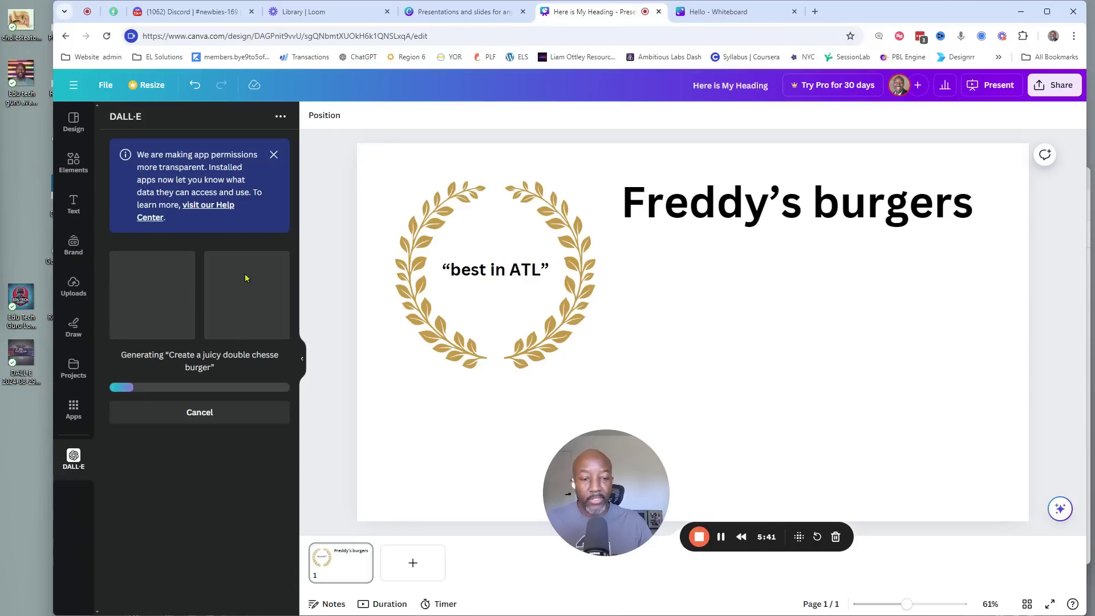
pyautogui.moveTo(649, 489); pyautogui.dragTo(319, 508)
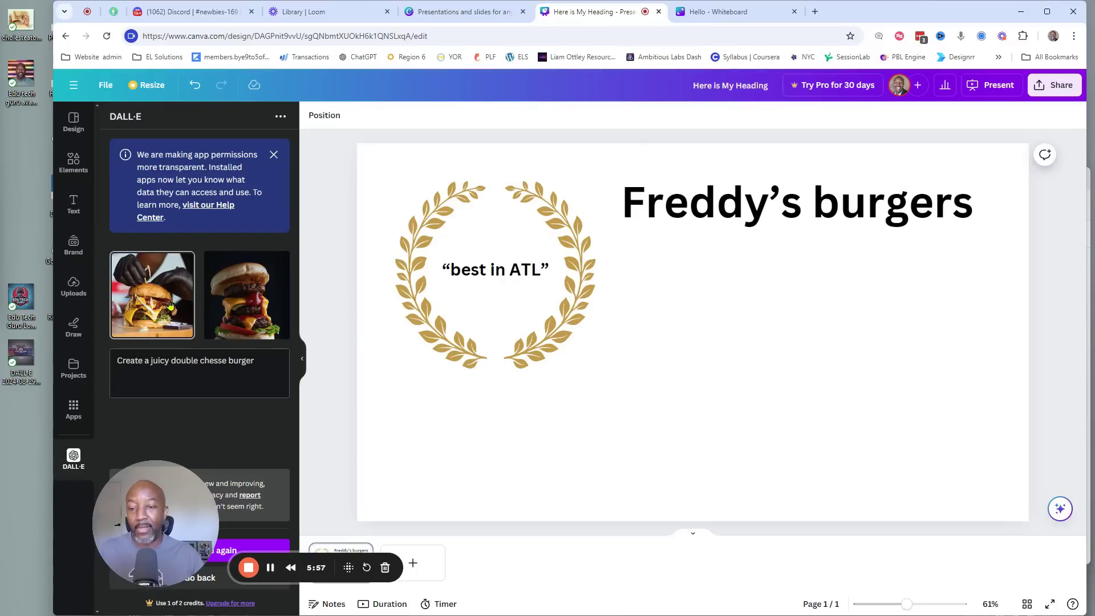
# Step: Insert the generated burger image with the gloved hands instead of the dark-background one, and enlarge it below the heading
pyautogui.click(228, 320)
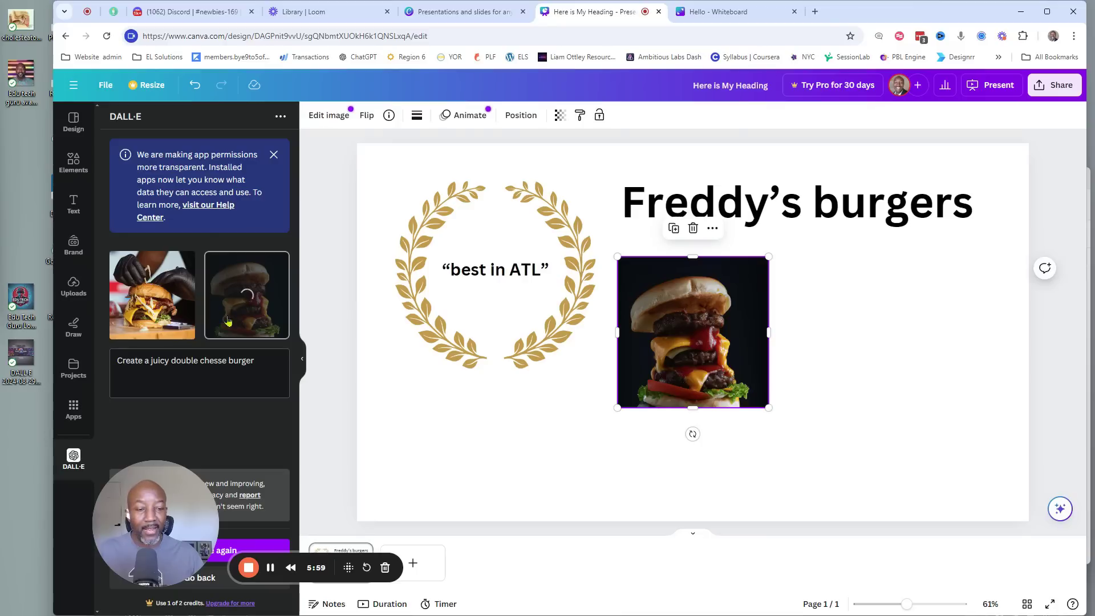
pyautogui.click(693, 228)
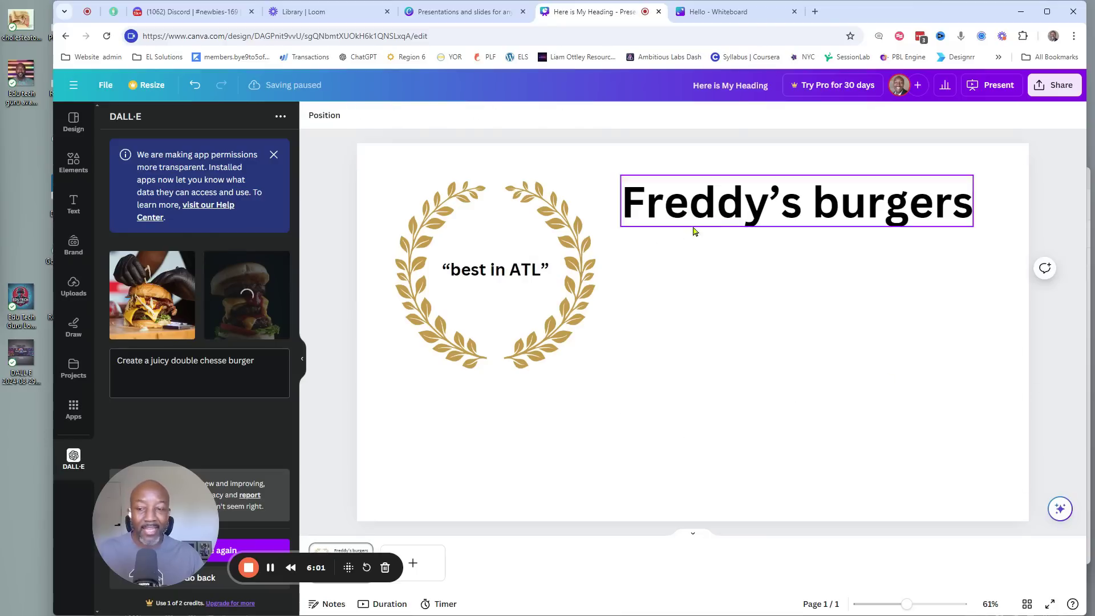
pyautogui.click(163, 297)
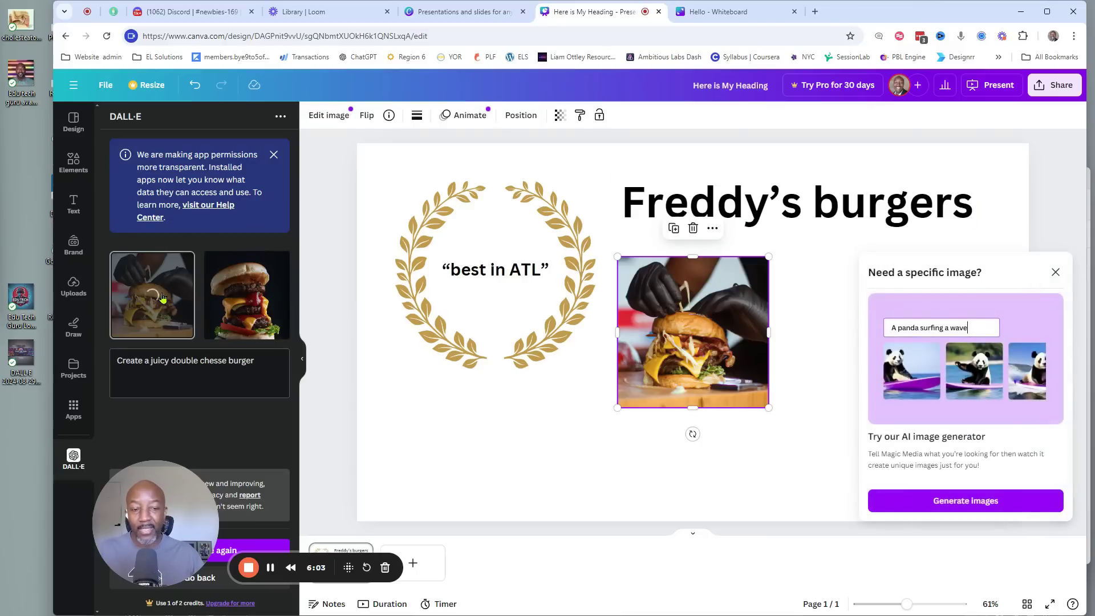
pyautogui.click(1056, 272)
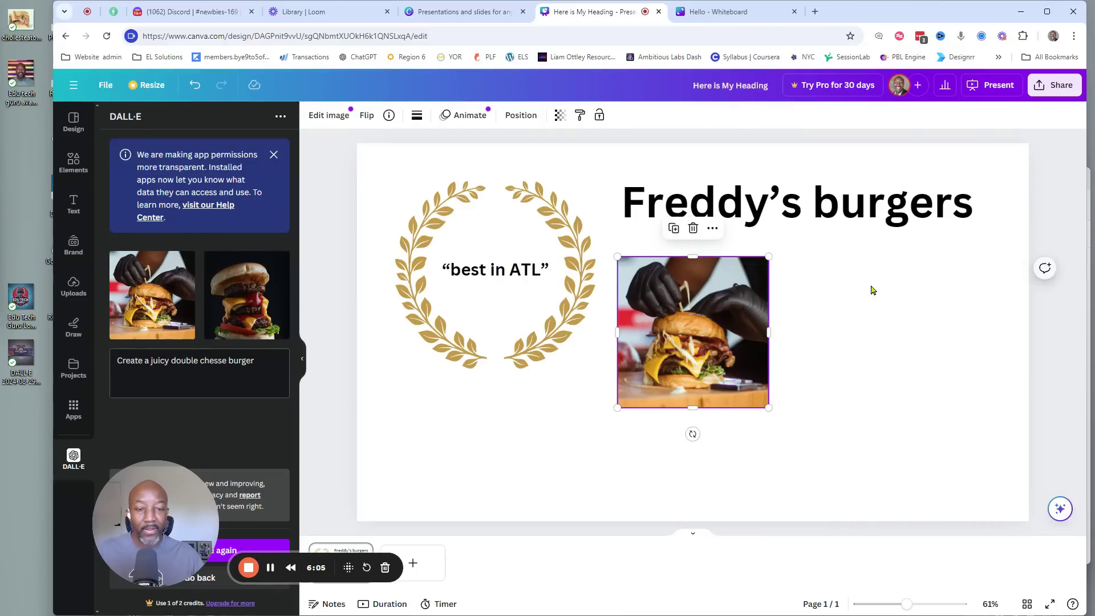
pyautogui.moveTo(735, 309); pyautogui.dragTo(822, 289)
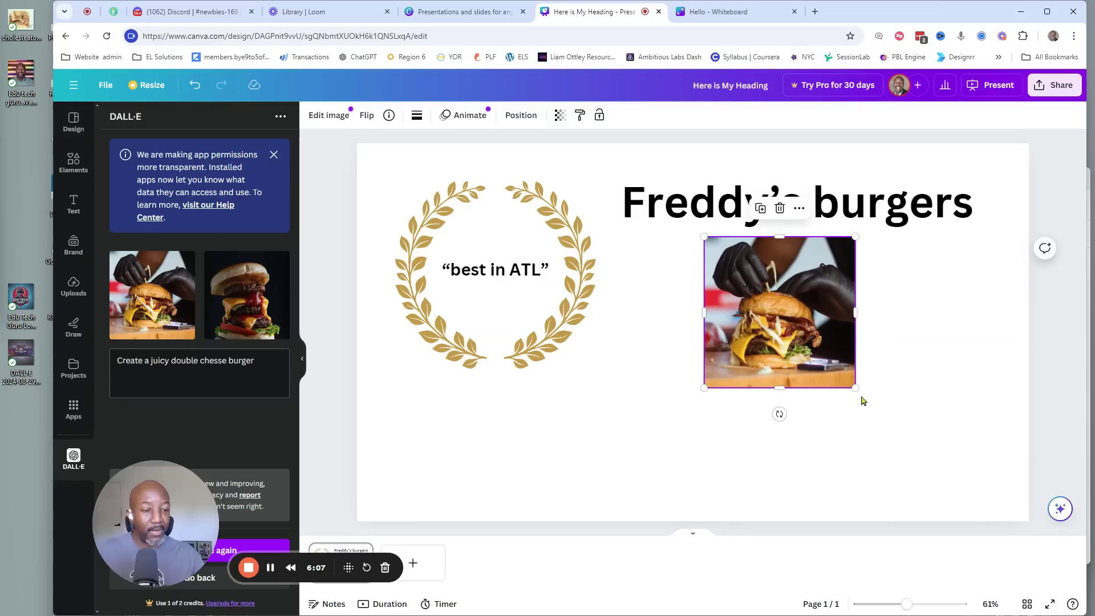
pyautogui.moveTo(860, 389); pyautogui.dragTo(828, 397)
# Step: Capitalize the second word of the heading so it reads "Freddy’s Burgers"
pyautogui.click(833, 205)
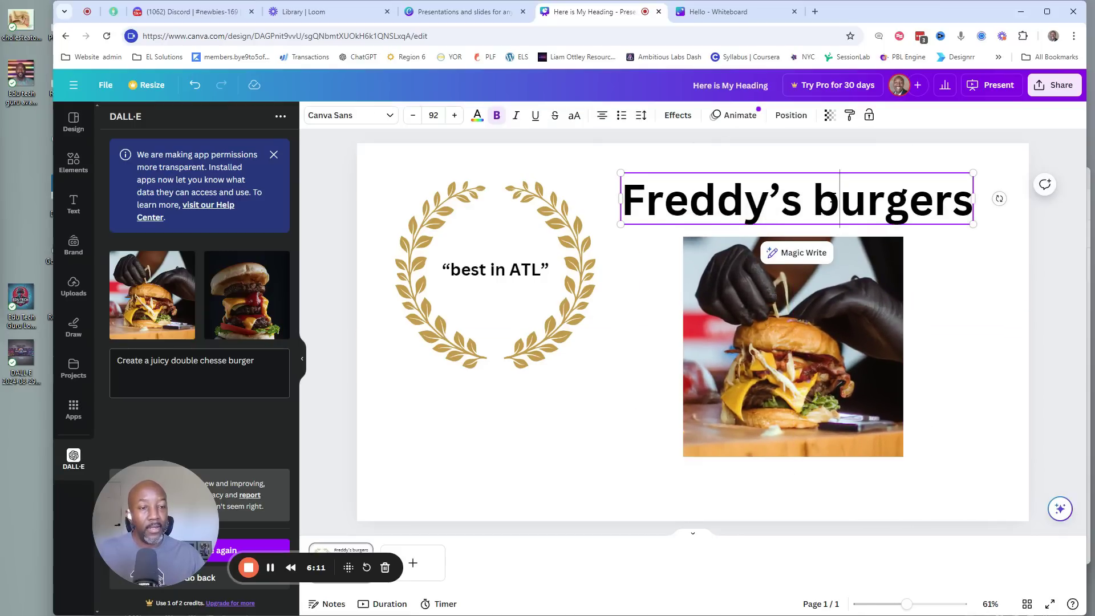
pyautogui.press('BackSpace')
pyautogui.write('B')
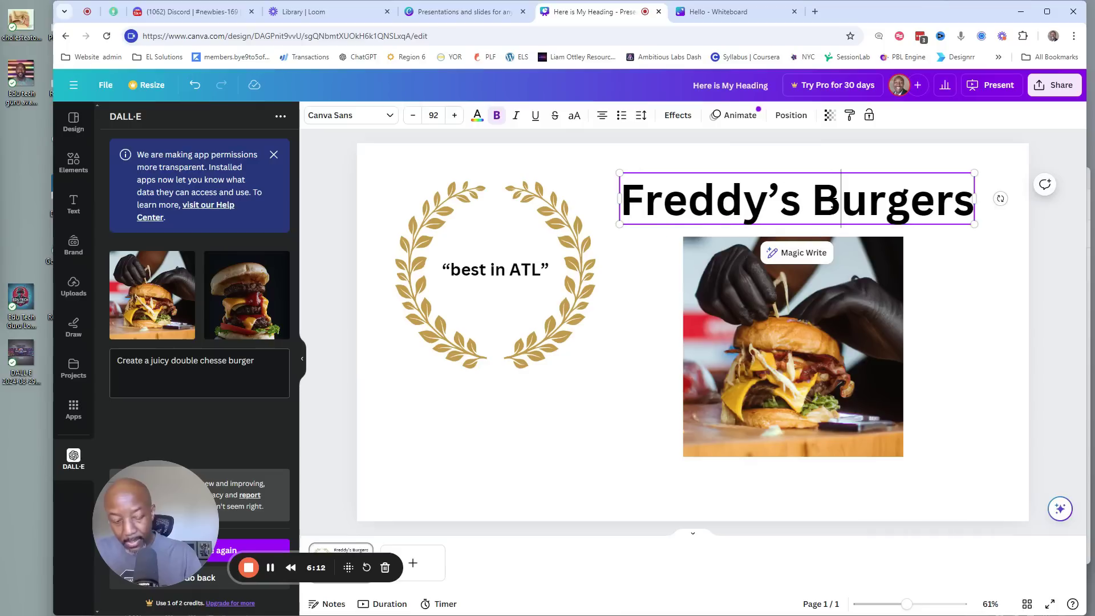
pyautogui.click(992, 315)
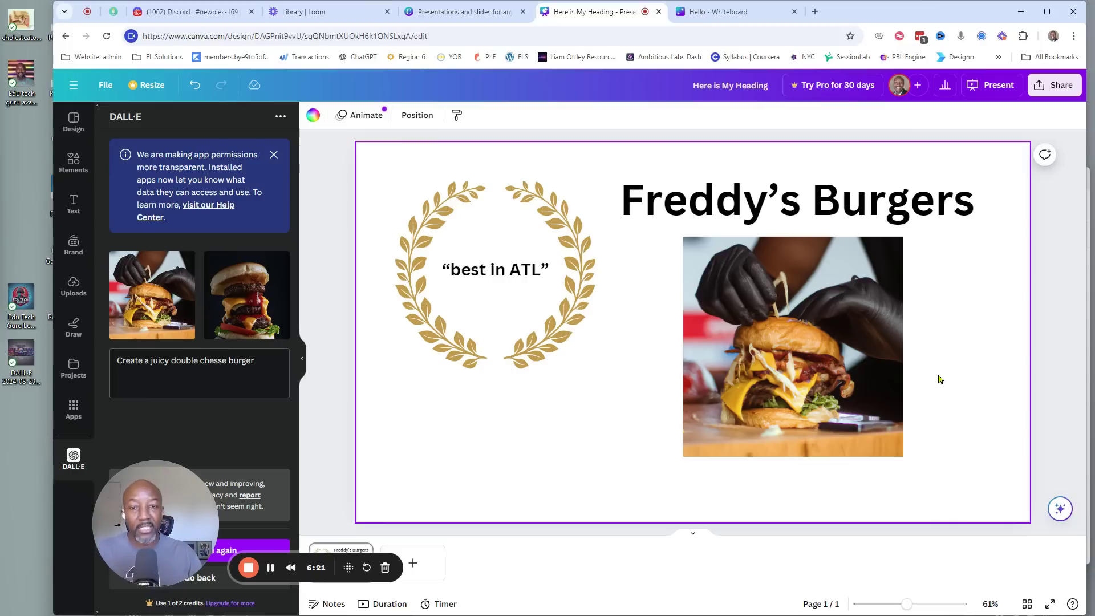
# Step: Apply the Simple page animation to the slide
pyautogui.click(366, 114)
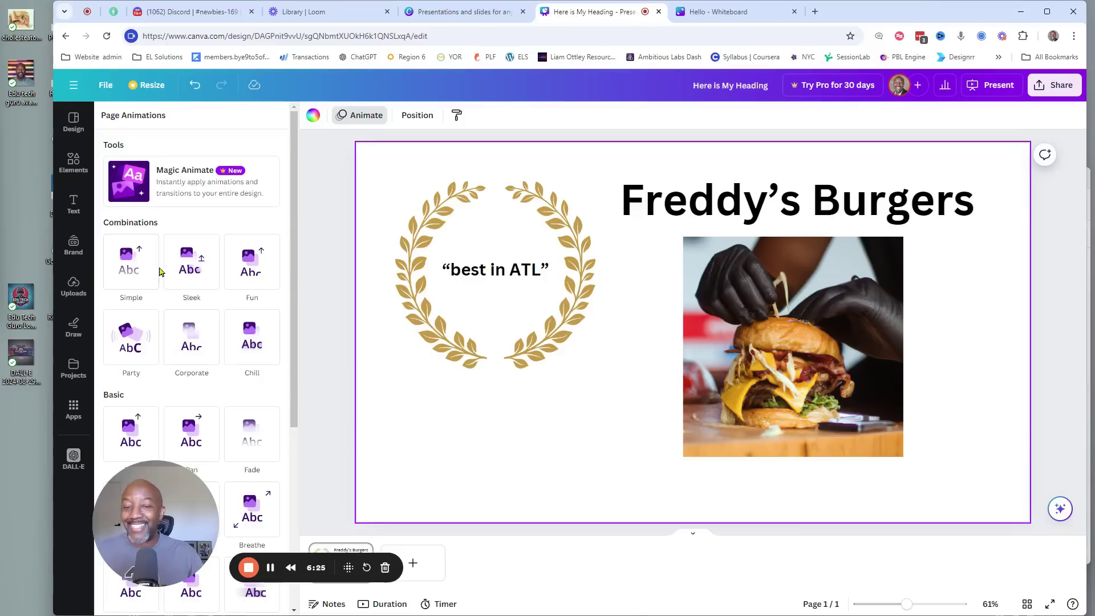
pyautogui.click(124, 272)
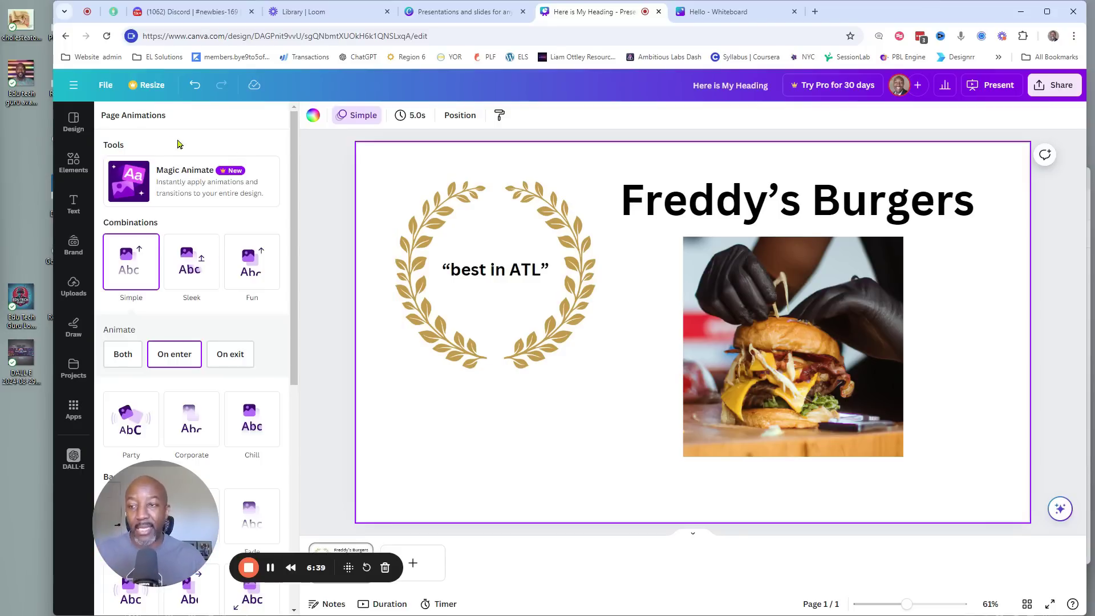
# Step: Start a new blank video design from Canva's Video editor page
pyautogui.click(463, 11)
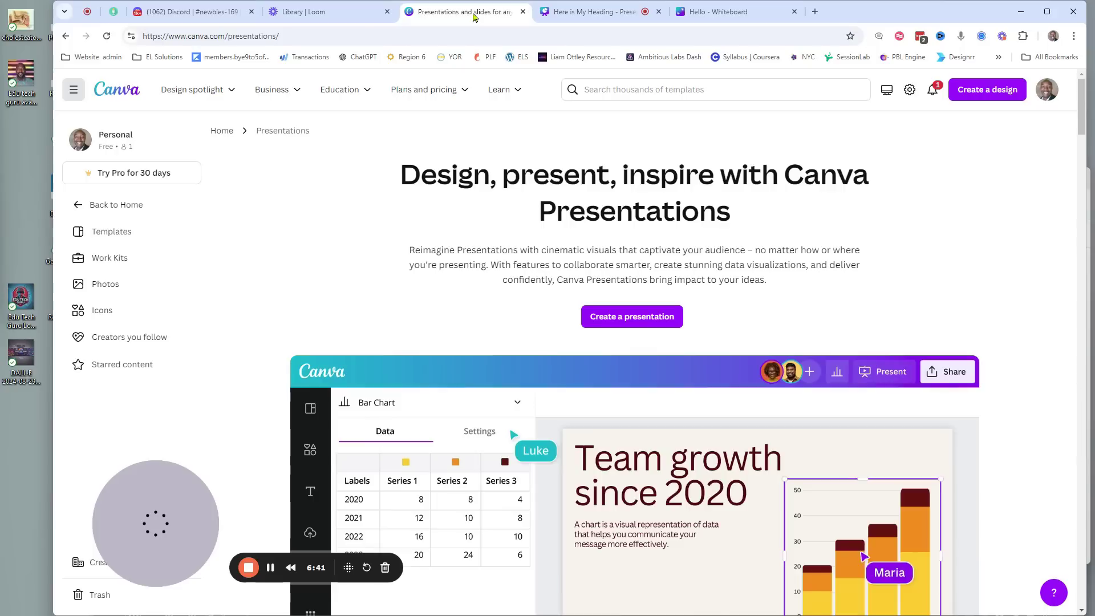
pyautogui.moveTo(194, 92)
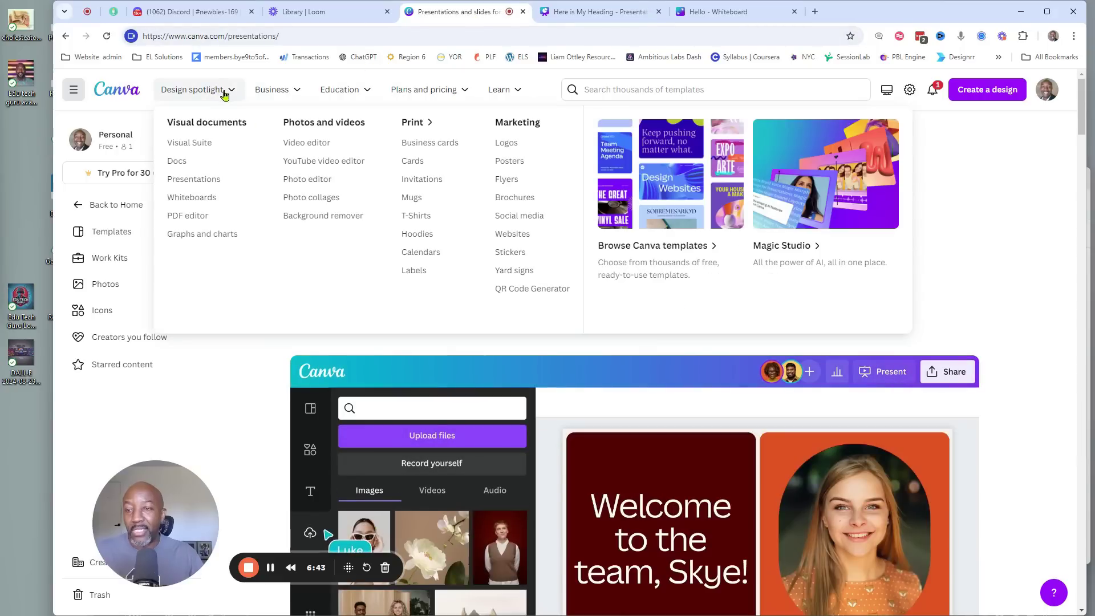
pyautogui.click(317, 146)
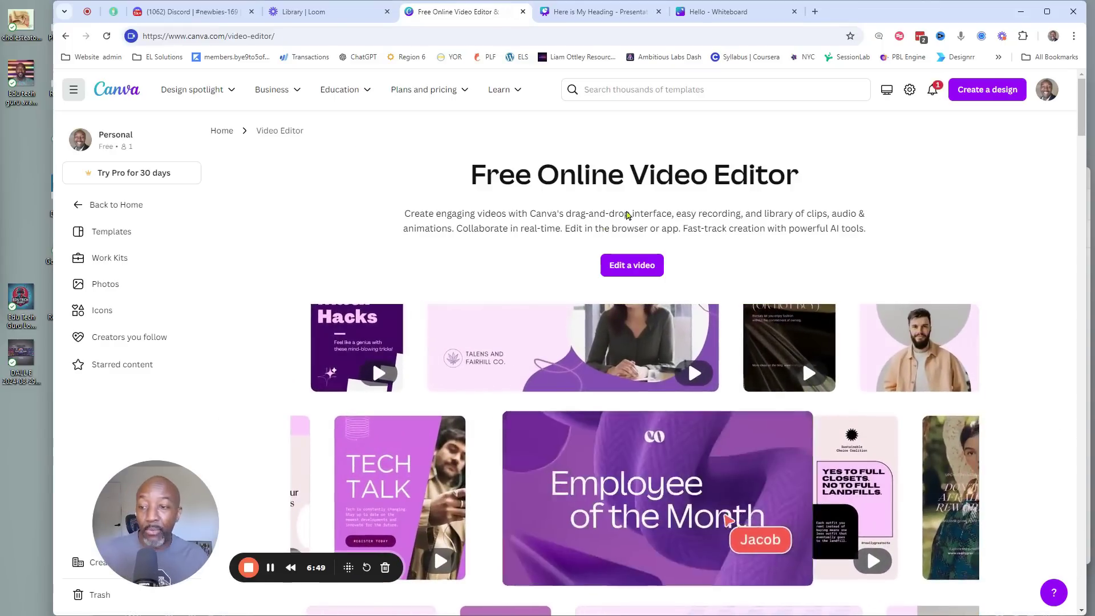
pyautogui.click(632, 271)
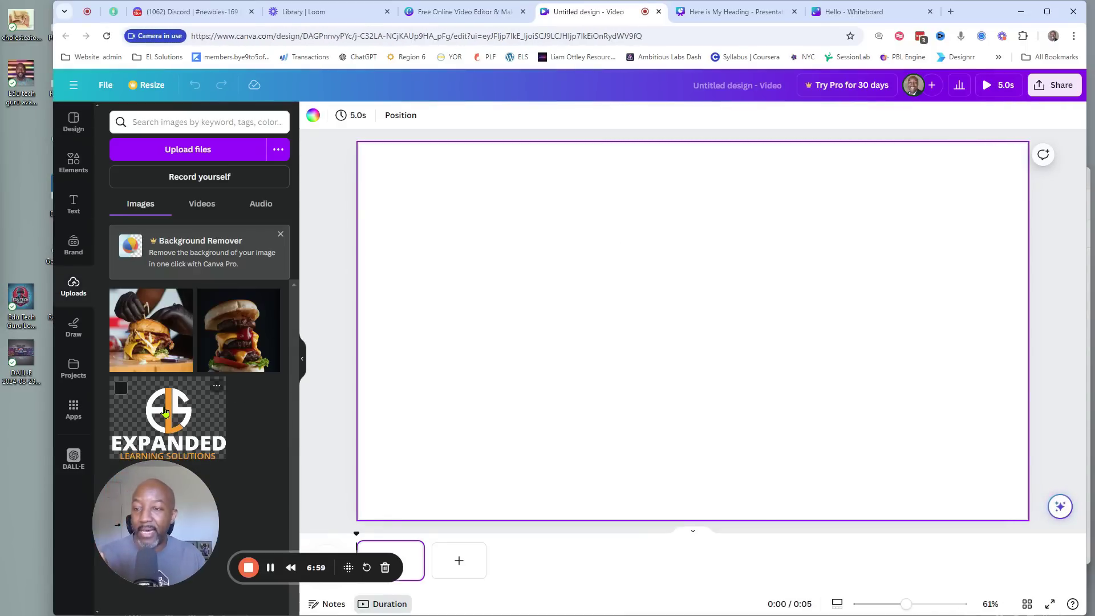
# Step: Place the uploaded burger image with the gloved hands on the video page instead of the Expanded Learning Solutions logo
pyautogui.moveTo(165, 412); pyautogui.dragTo(580, 274)
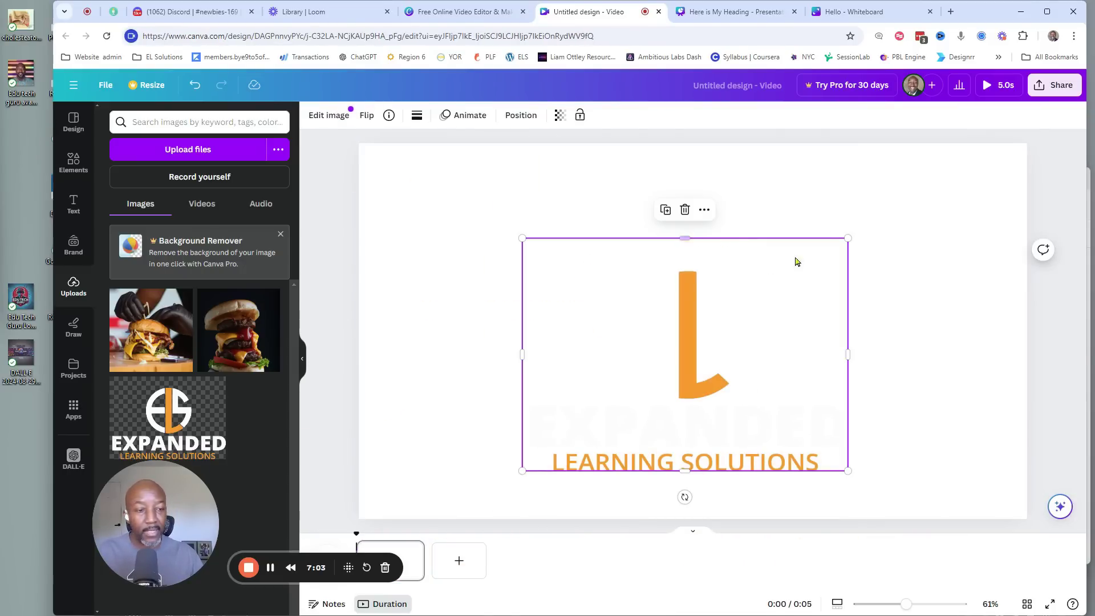
pyautogui.click(686, 211)
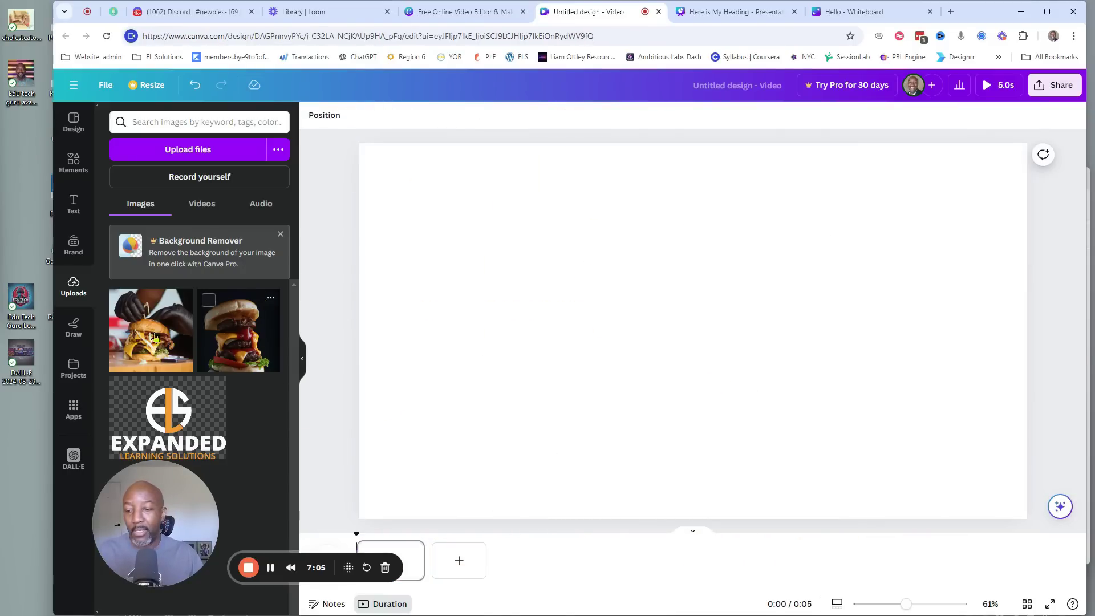
pyautogui.moveTo(154, 338); pyautogui.dragTo(443, 245)
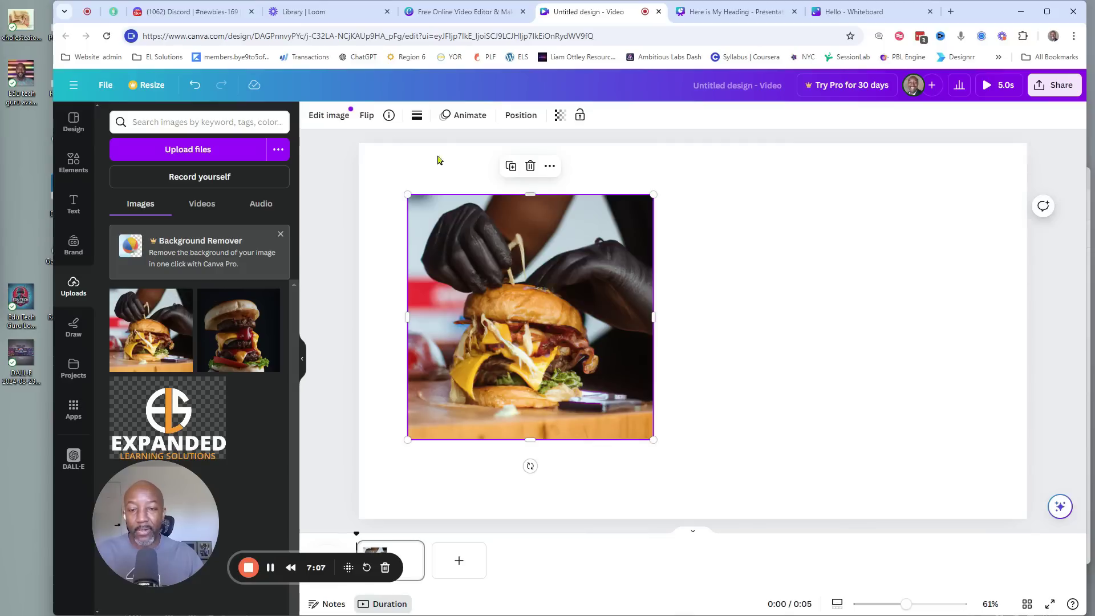
pyautogui.click(366, 167)
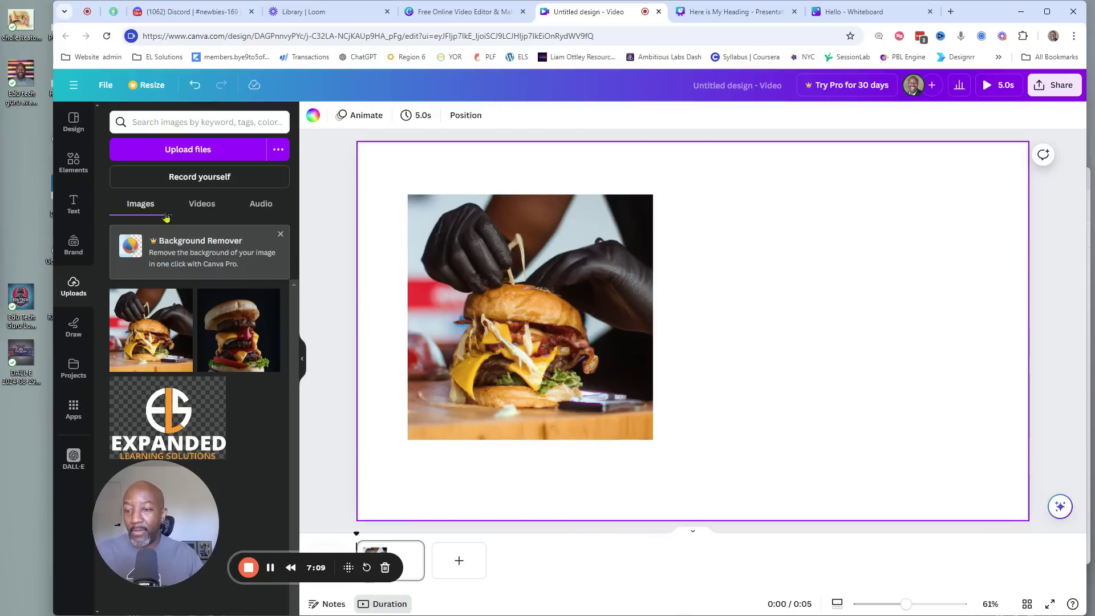
# Step: View the video upload sources and open the Google Drive connection details
pyautogui.click(201, 204)
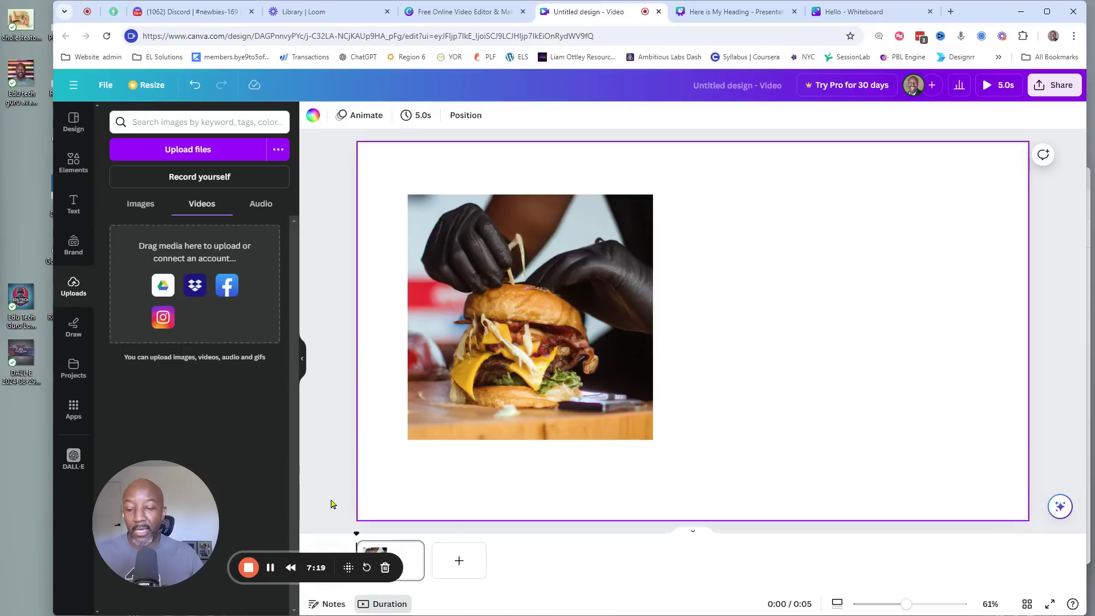
pyautogui.click(163, 285)
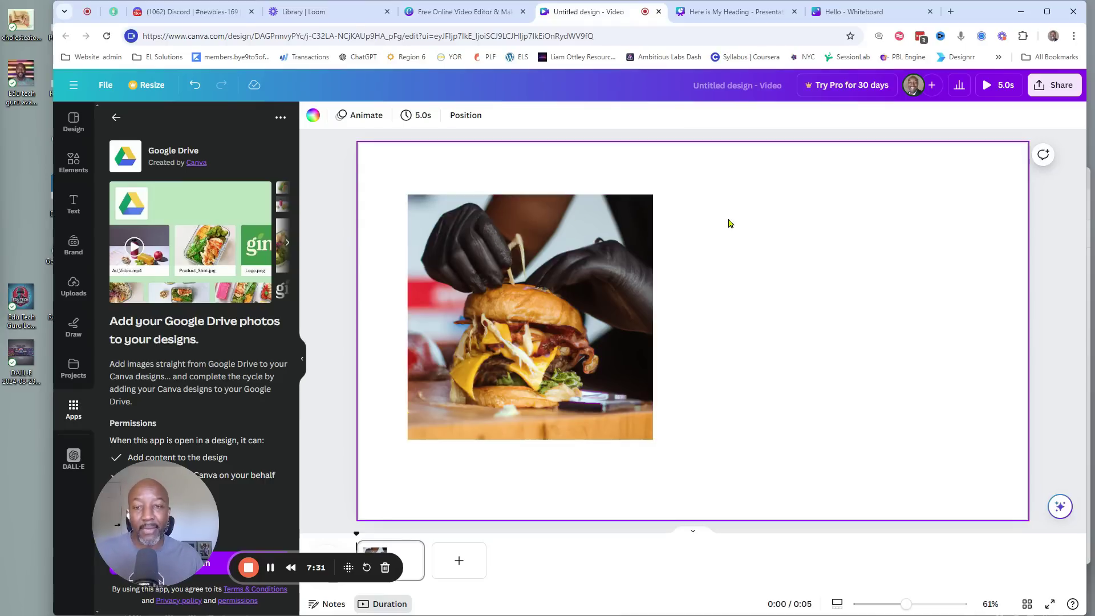
# Step: Start a new blank logo design from Canva's Logos page
pyautogui.click(514, 5)
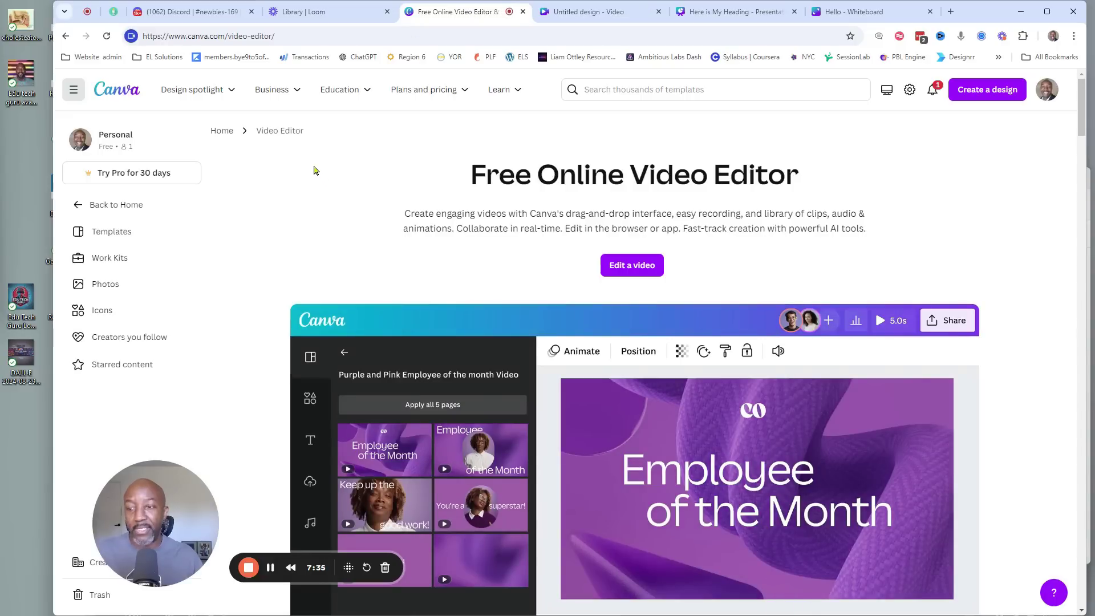
pyautogui.moveTo(212, 91)
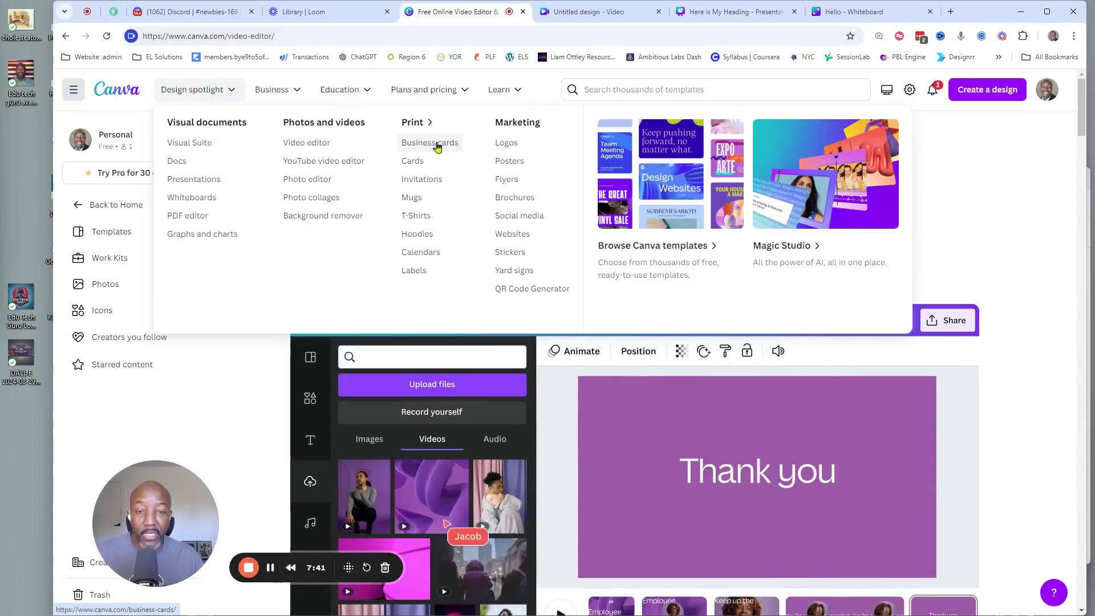
pyautogui.click(513, 149)
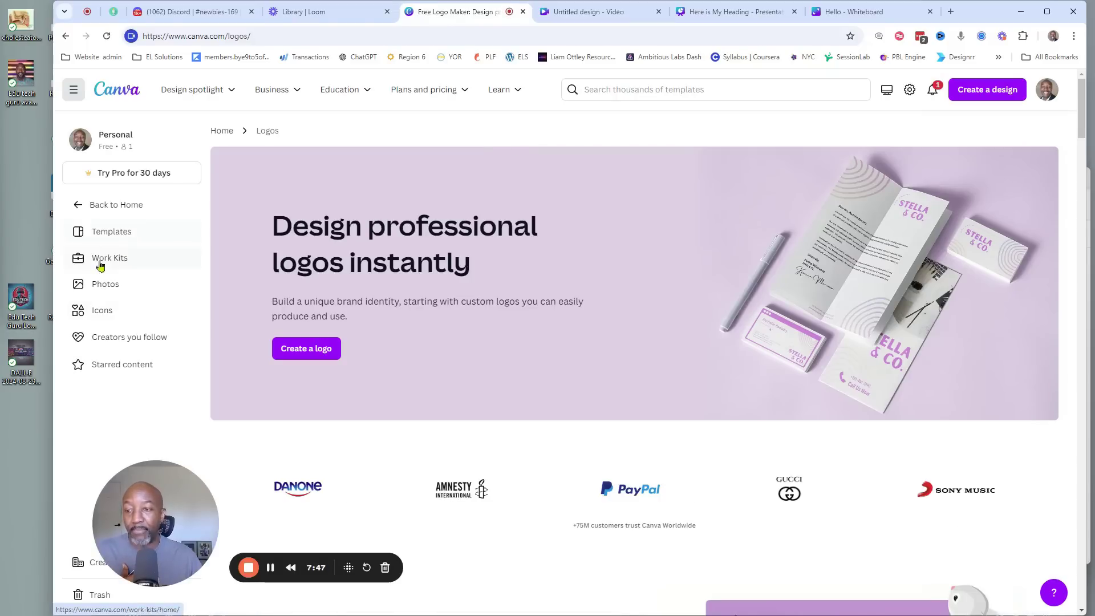
pyautogui.click(307, 349)
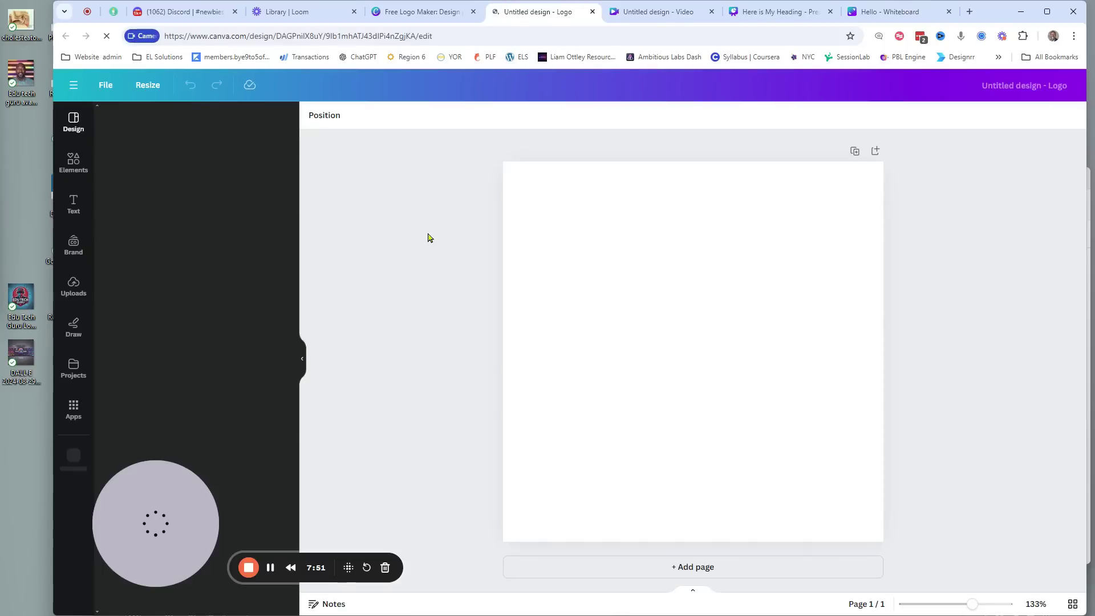
# Step: Browse the logo templates, filter them by Food and apply the Orange and Yellow Simple Street Food Logo
pyautogui.scroll(-10, 231, 290)
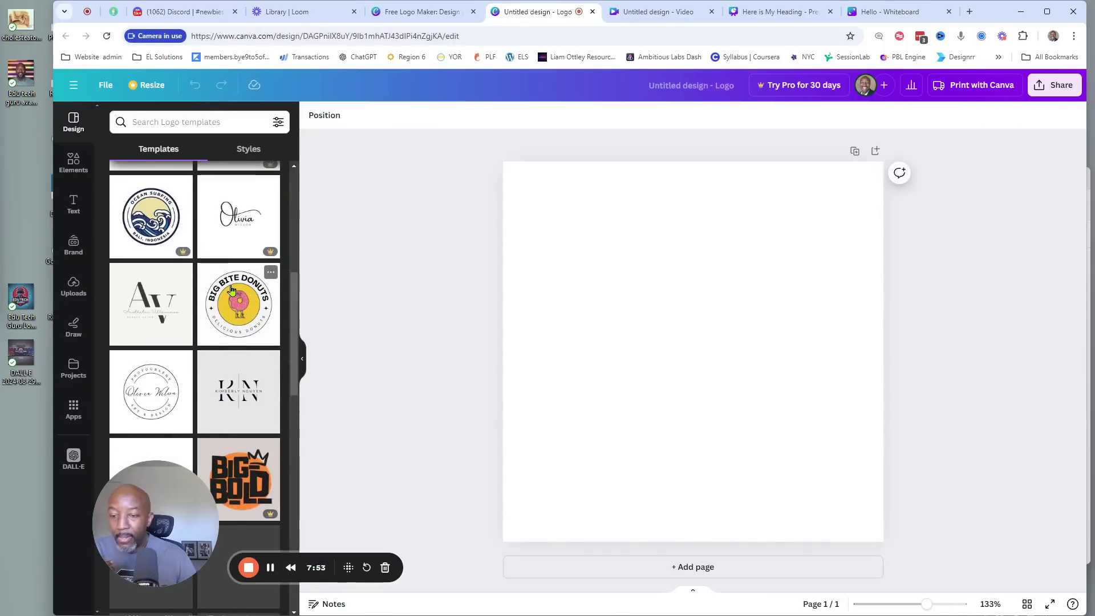
pyautogui.scroll(5, 231, 290)
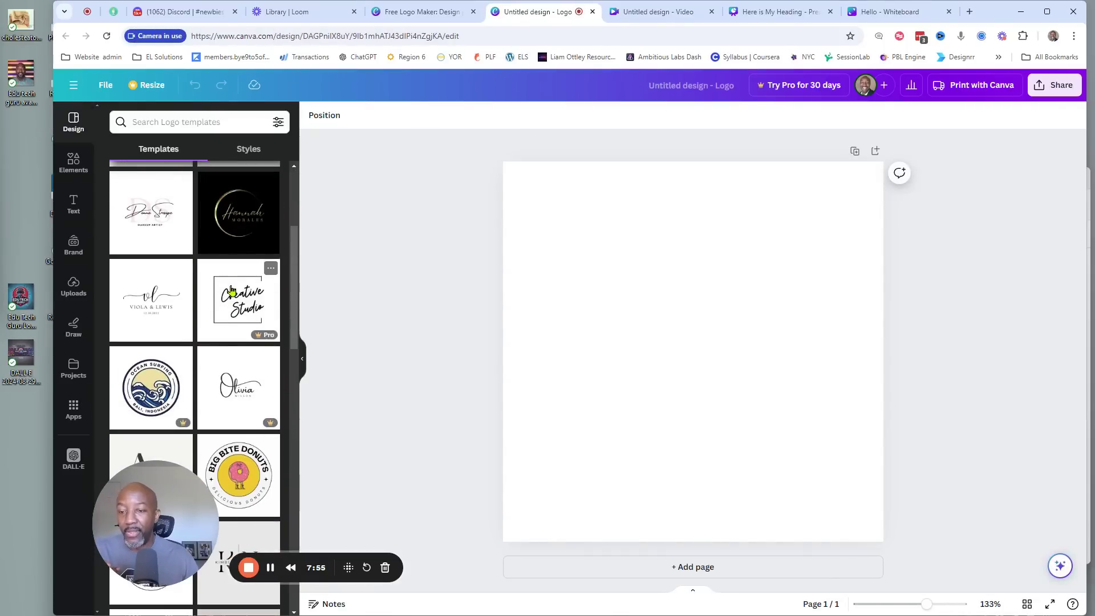
pyautogui.scroll(4, 231, 290)
pyautogui.click(203, 183)
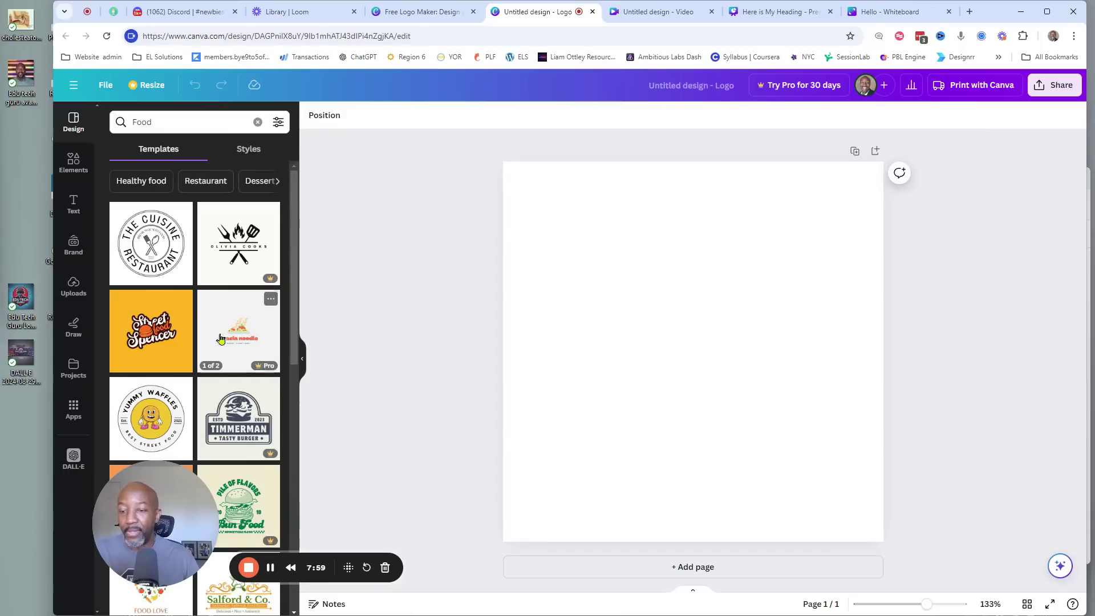
pyautogui.click(147, 341)
# Step: Replace the word "Street" in the logo with "Freddy's"
pyautogui.click(668, 297)
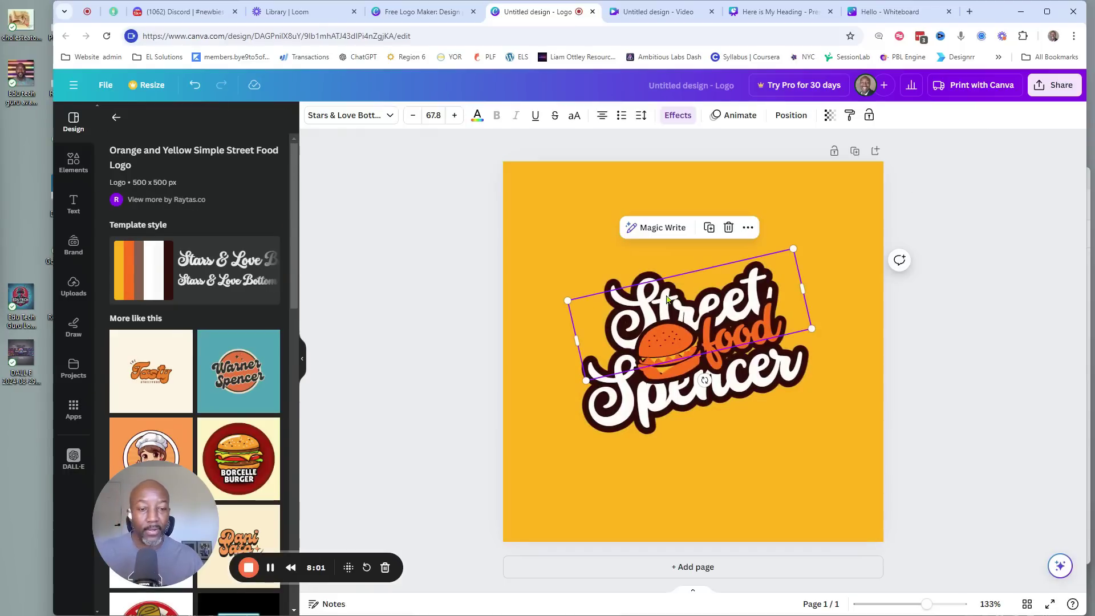
pyautogui.click(668, 297)
pyautogui.write('Fre')
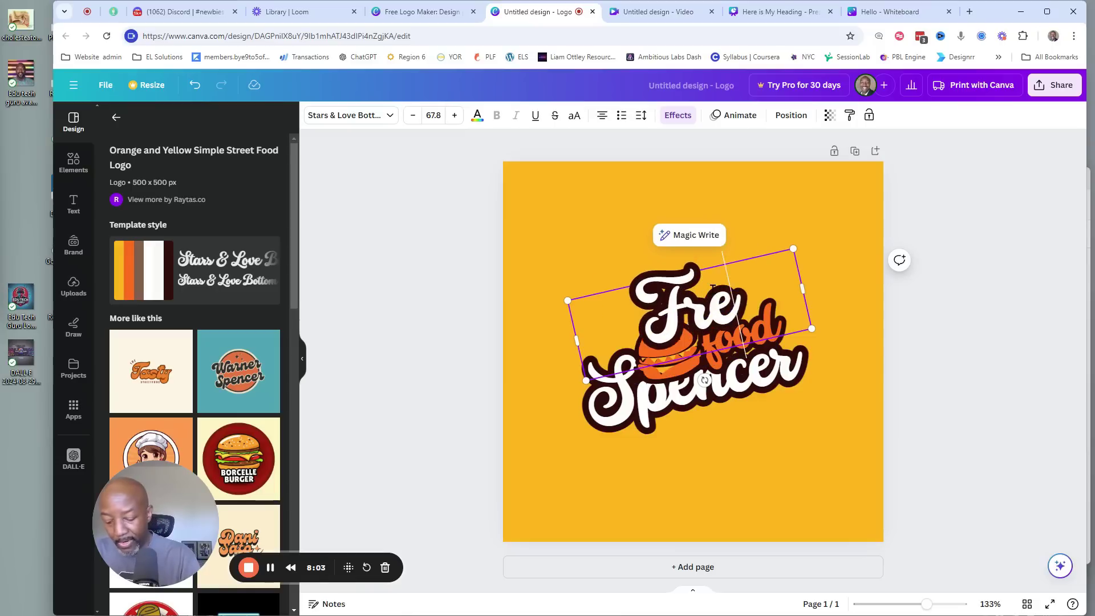
pyautogui.write("ddy'")
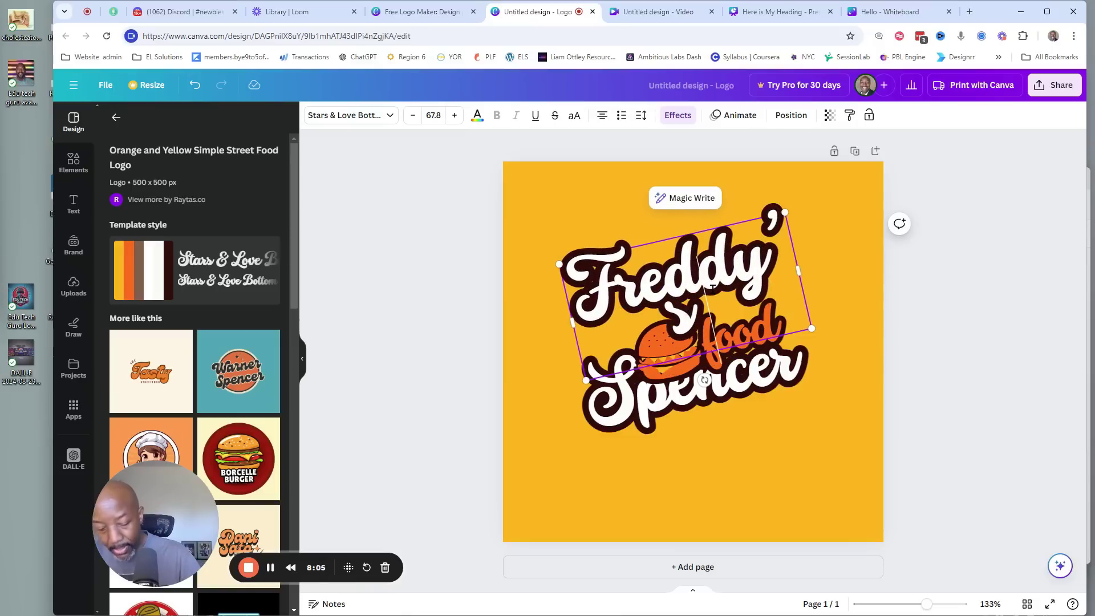
# Step: Replace the word "Spencer" in the logo with "Burgers"
pyautogui.click(691, 391)
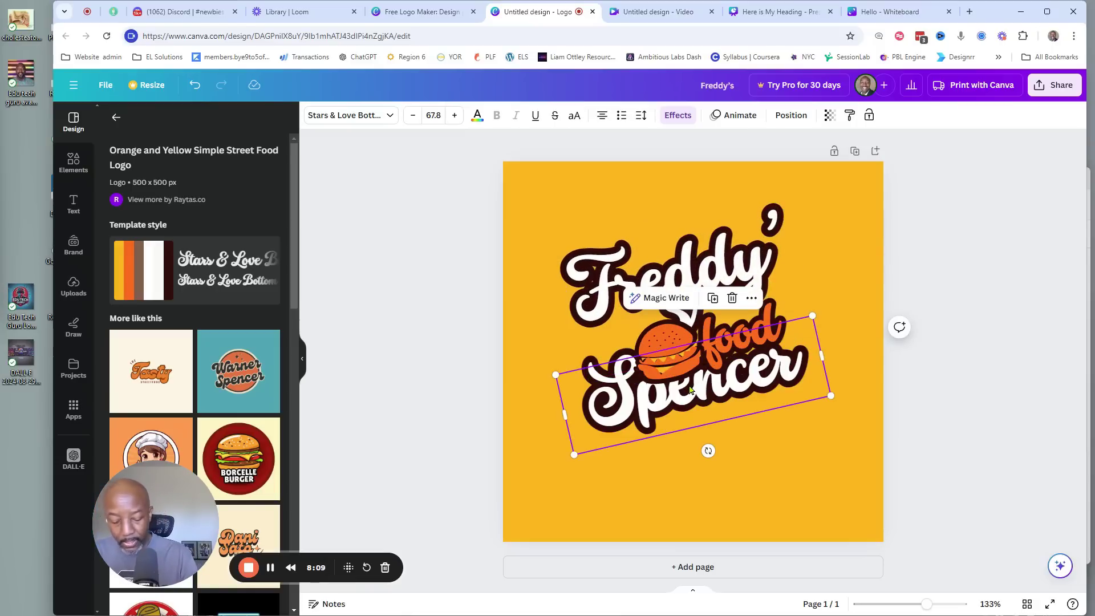
pyautogui.doubleClick(682, 398)
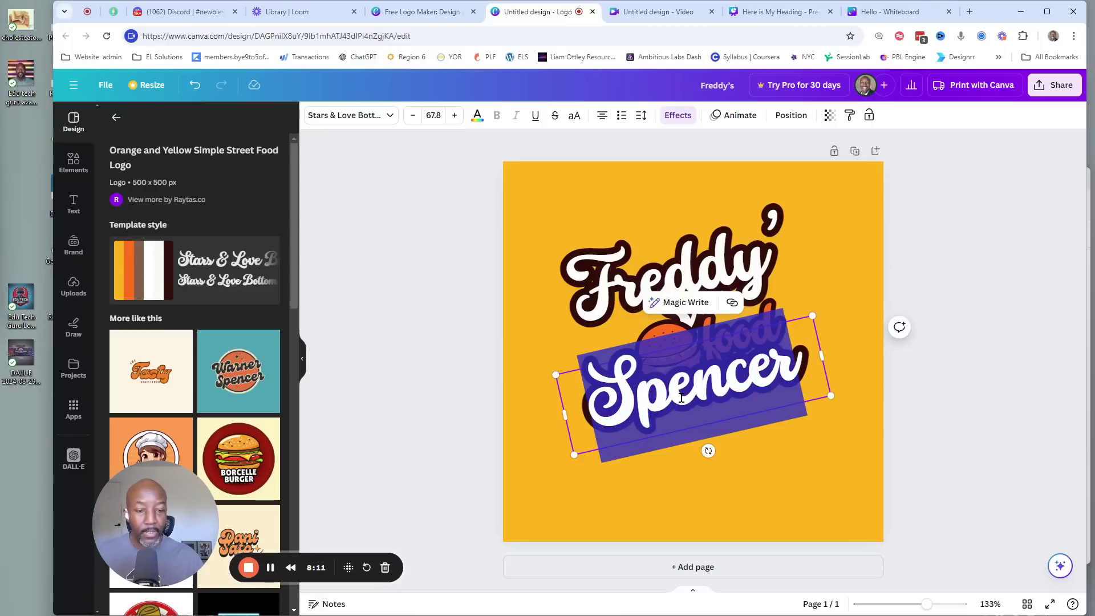
pyautogui.write('Burgers')
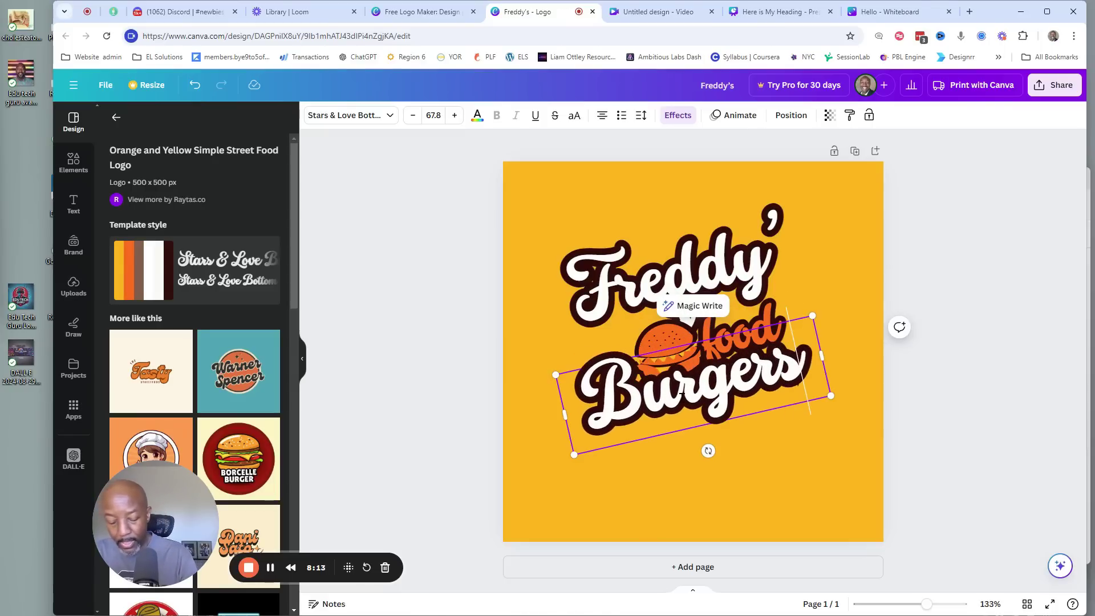
# Step: Try the orange, dark brown and yellow document colors as the logo's background, and settle on white
pyautogui.click(812, 246)
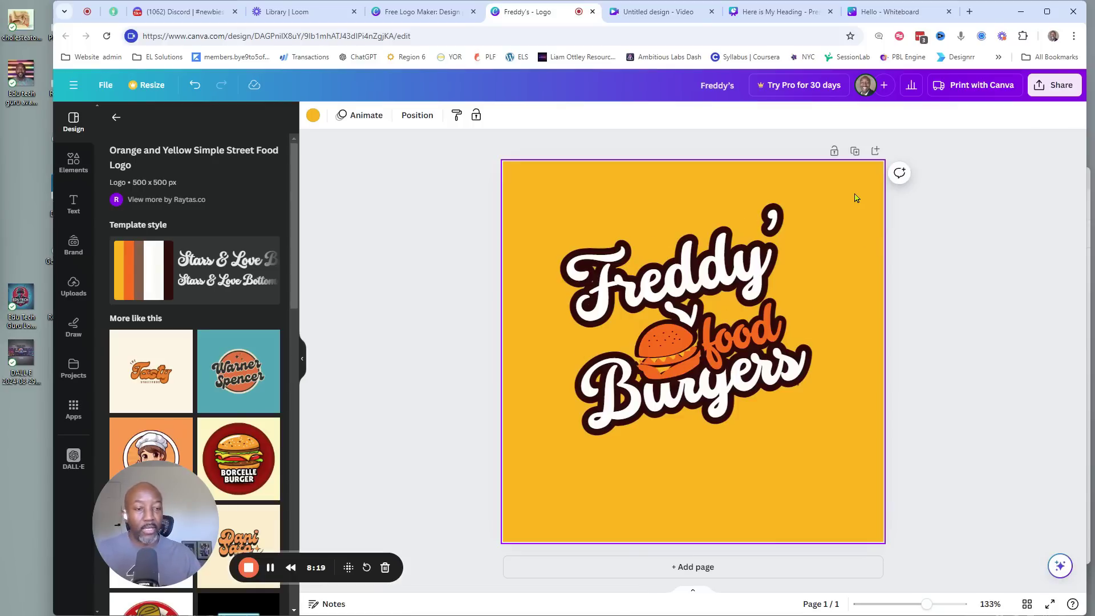
pyautogui.click(313, 114)
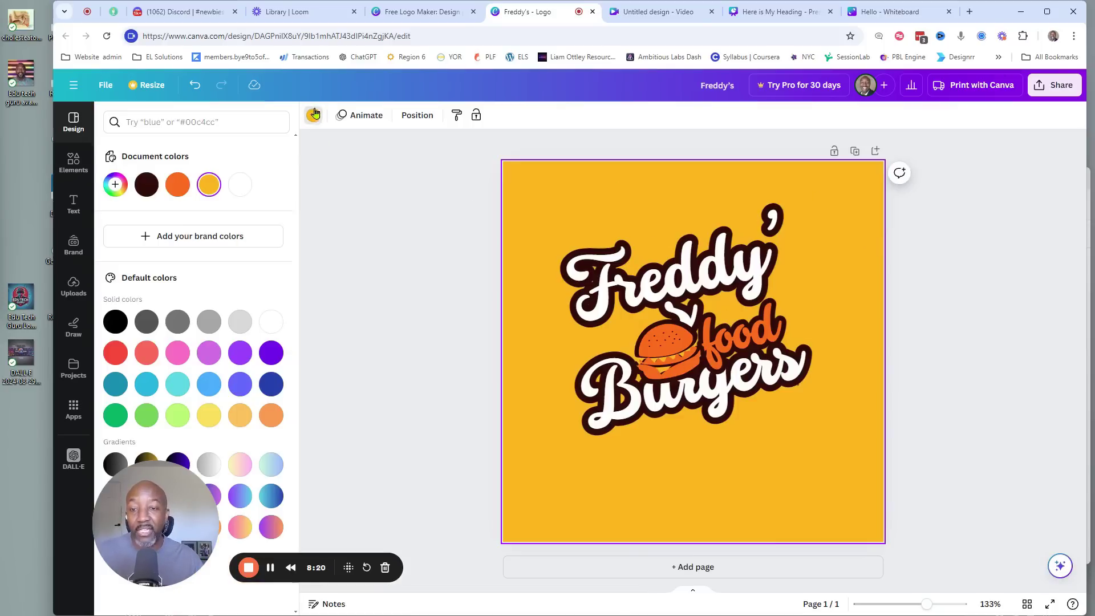
pyautogui.click(177, 193)
pyautogui.click(147, 191)
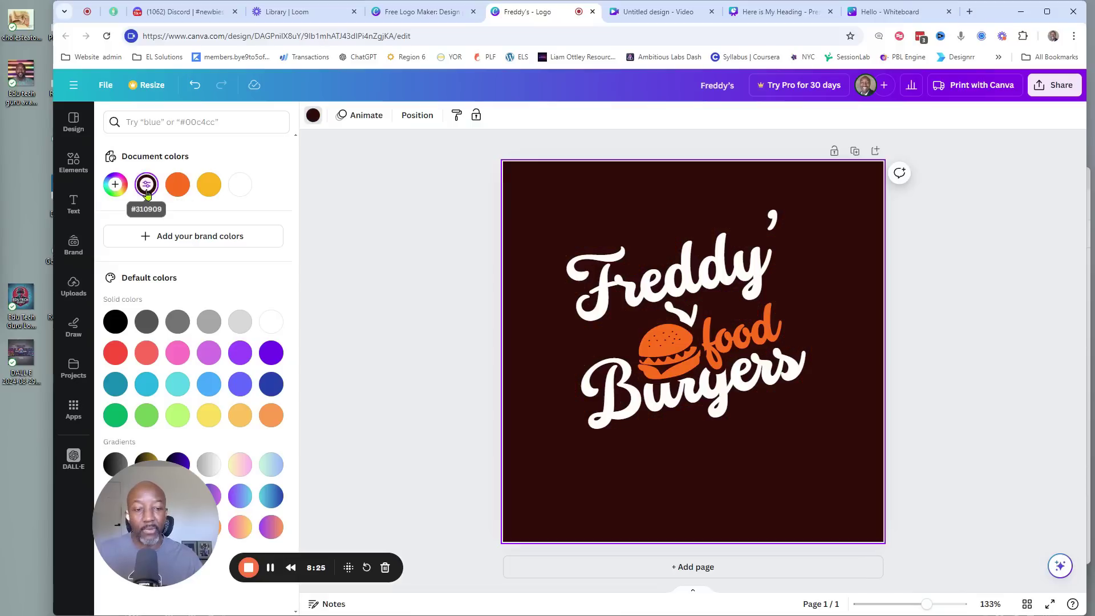
pyautogui.click(209, 191)
pyautogui.click(244, 197)
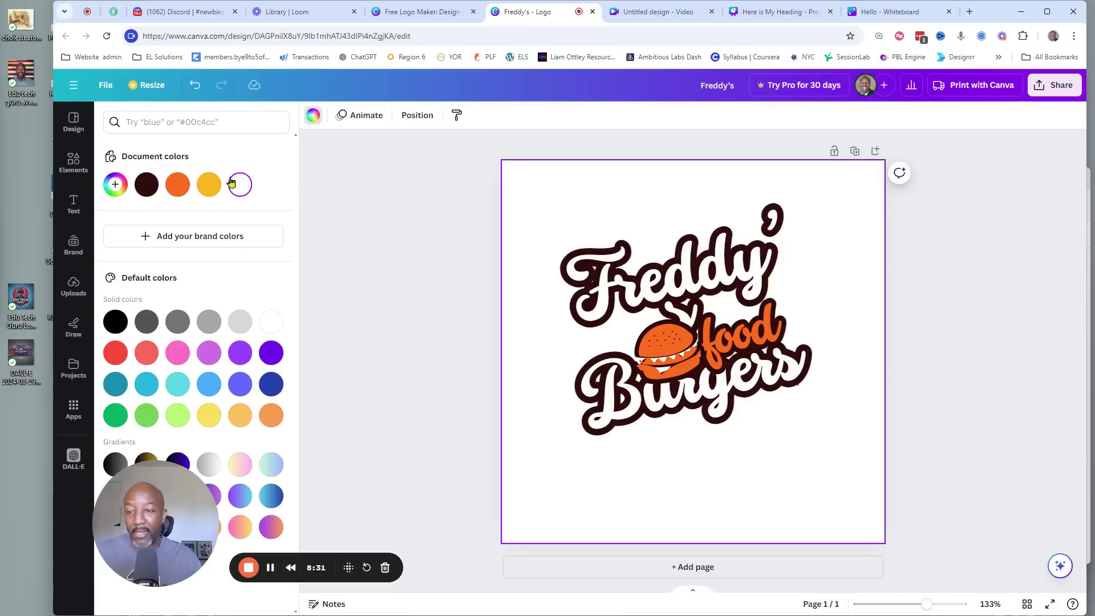
# Step: Try the Sleek and Breathe page animations on the logo, and settle on Baseline
pyautogui.click(359, 117)
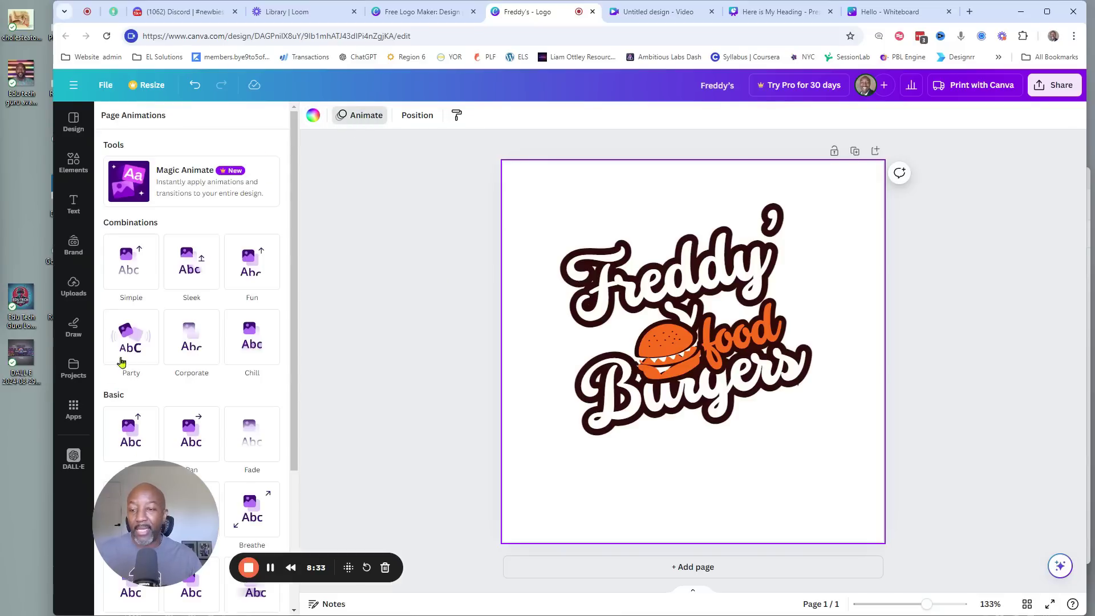
pyautogui.click(202, 263)
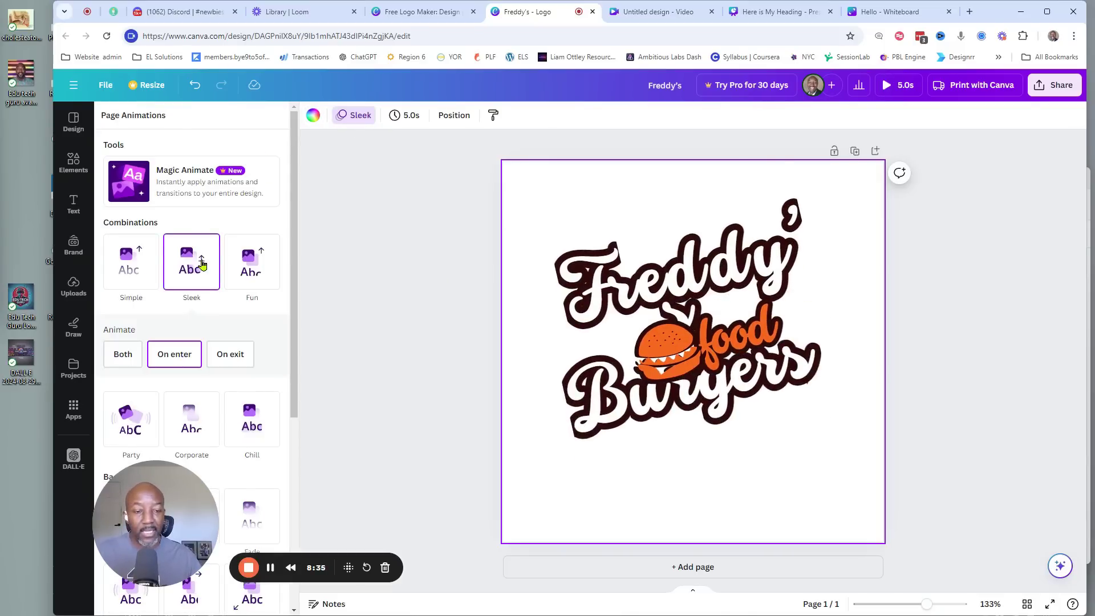
pyautogui.scroll(-5, 211, 264)
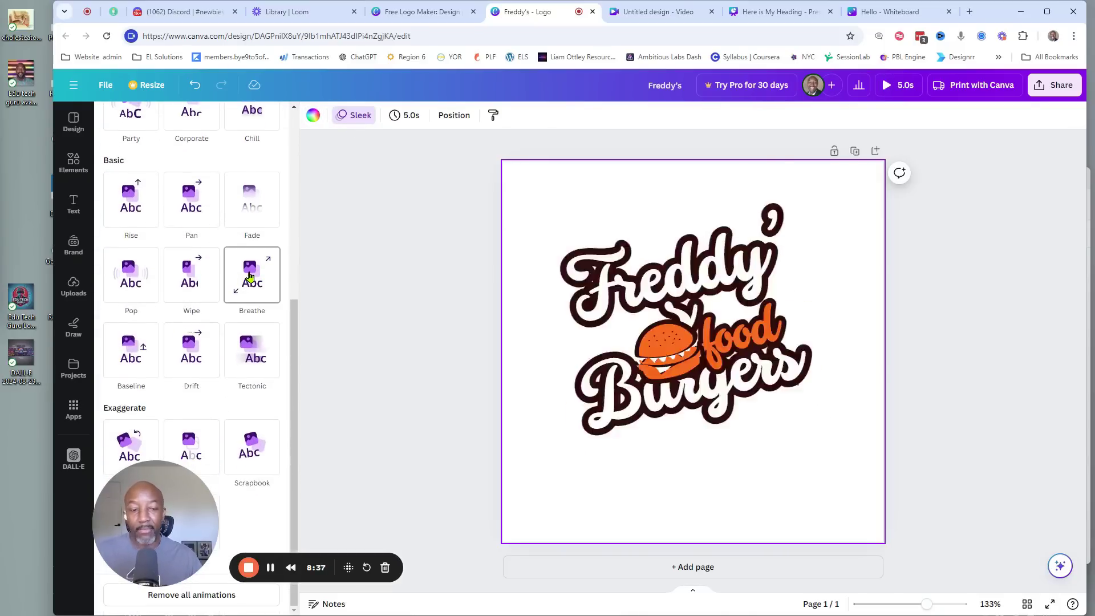
pyautogui.click(250, 277)
pyautogui.scroll(-2, 192, 284)
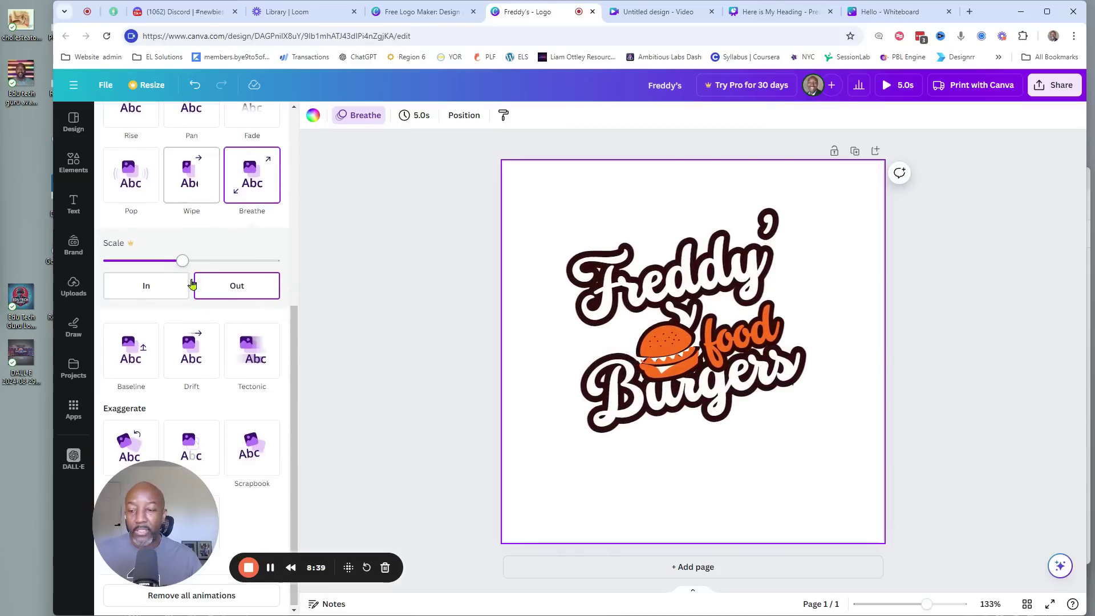
pyautogui.click(139, 354)
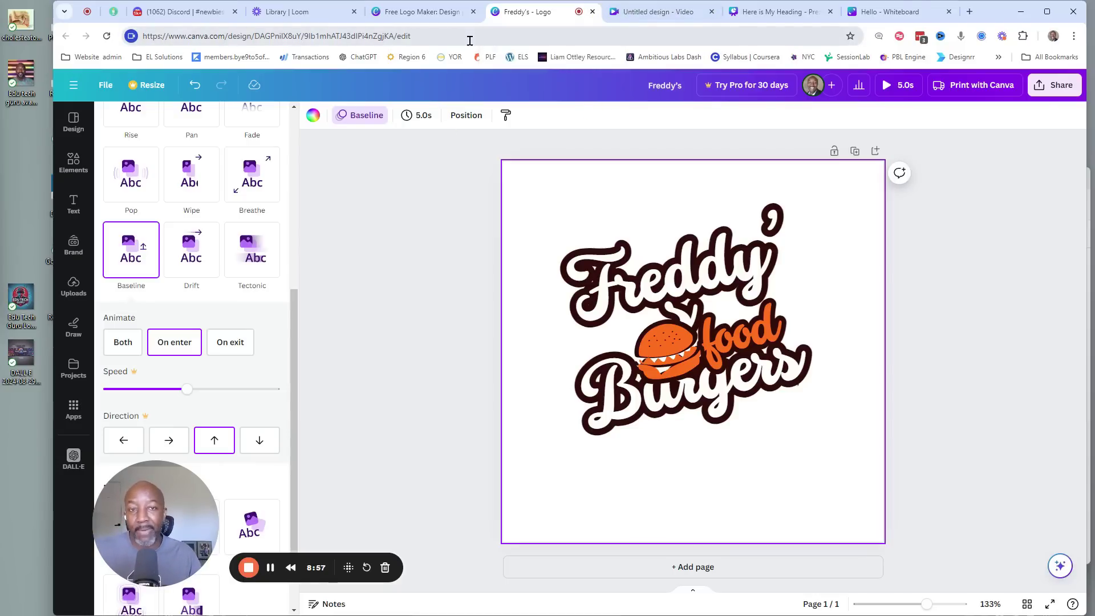
# Step: Close the Logo Maker page and return to the Freddy's logo design
pyautogui.click(444, 14)
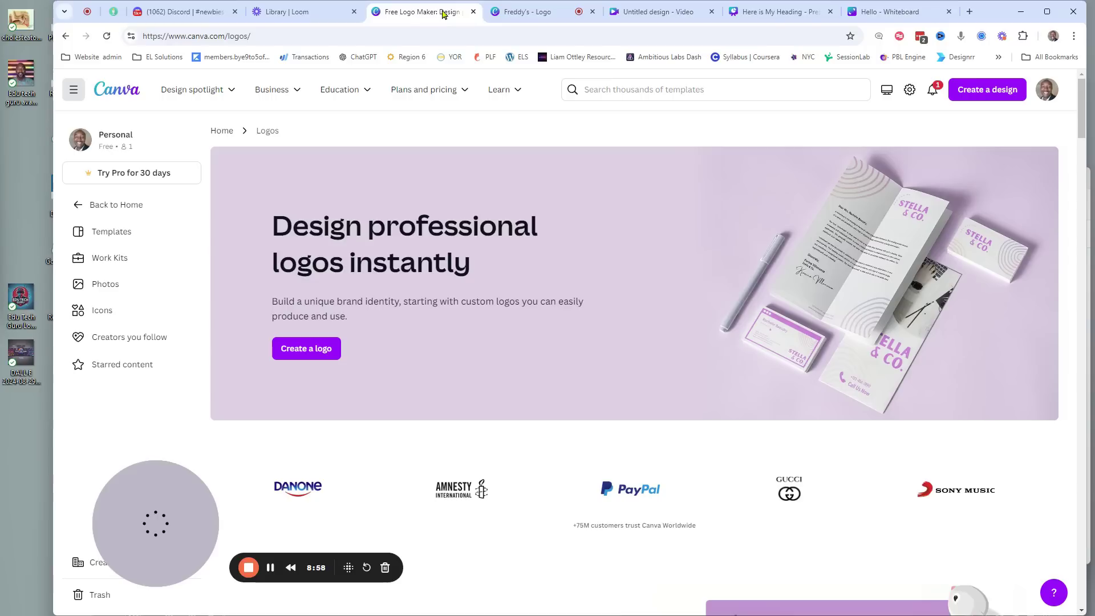
pyautogui.click(473, 13)
pyautogui.click(344, 17)
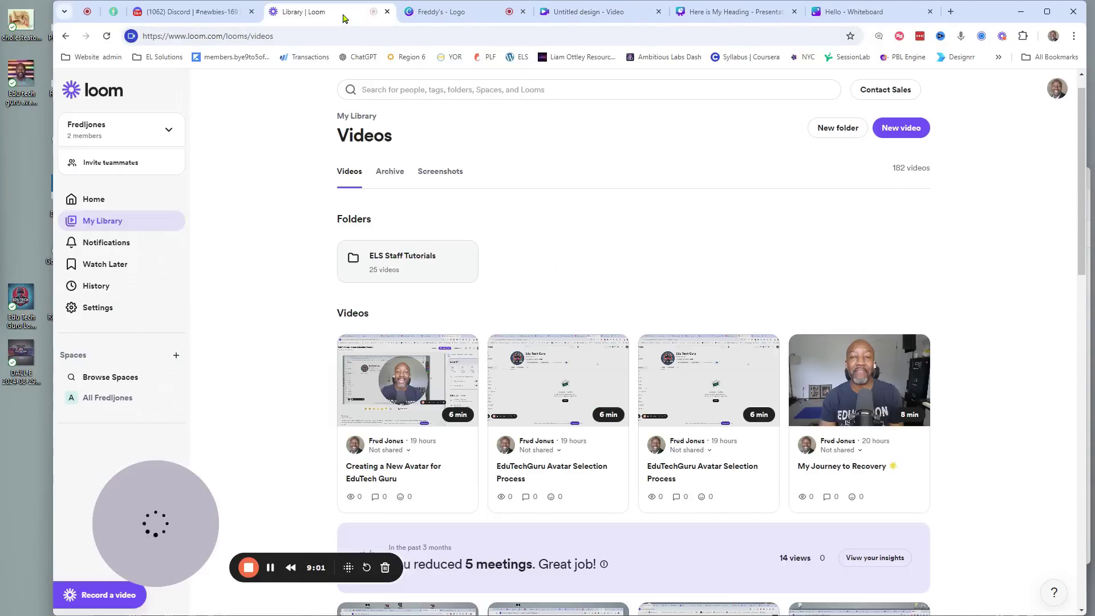
pyautogui.click(451, 13)
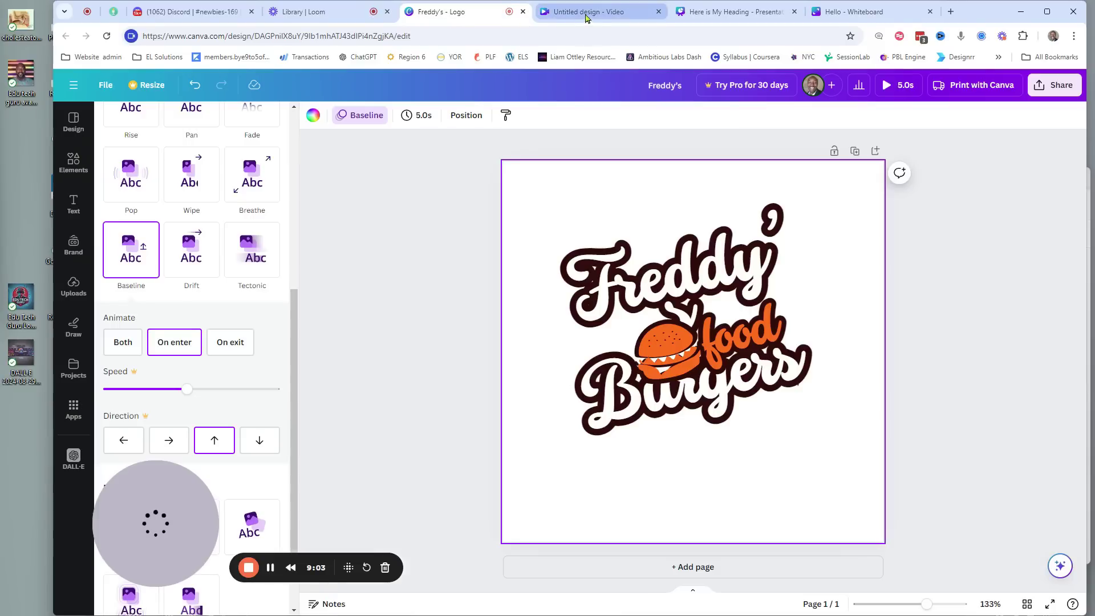
# Step: Close the "Here is My Heading" presentation and go from the untitled video design to the Canva home page
pyautogui.click(700, 16)
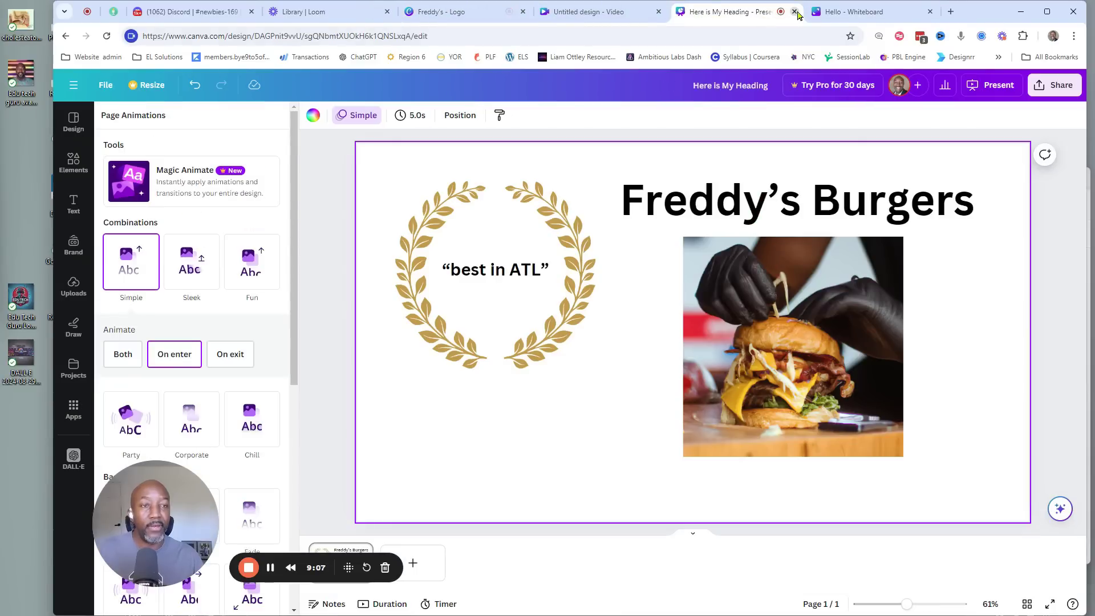
pyautogui.click(795, 11)
pyautogui.click(593, 11)
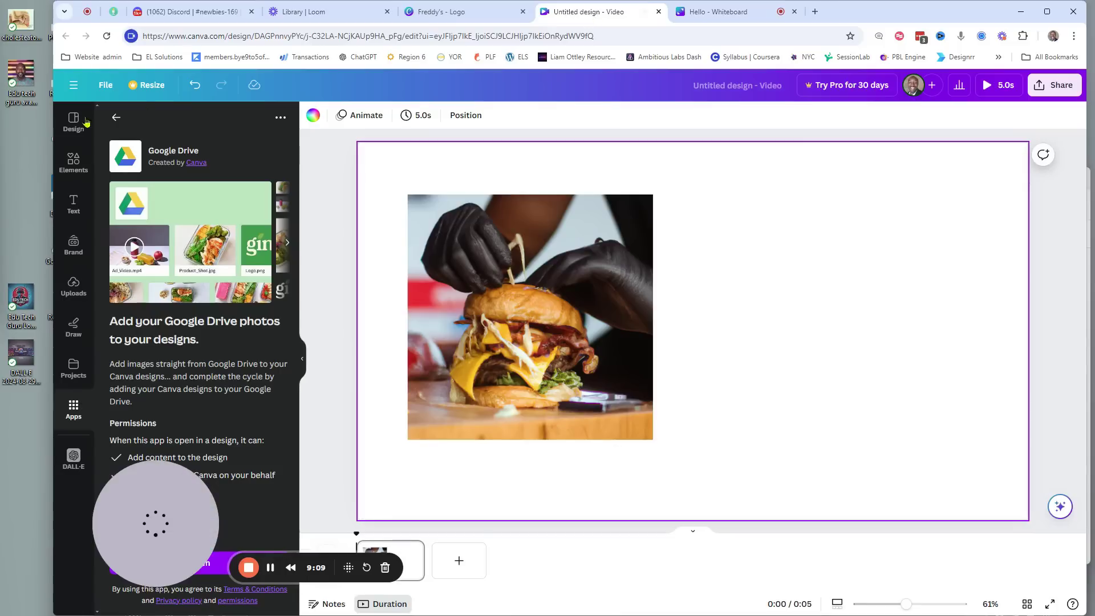
pyautogui.click(74, 88)
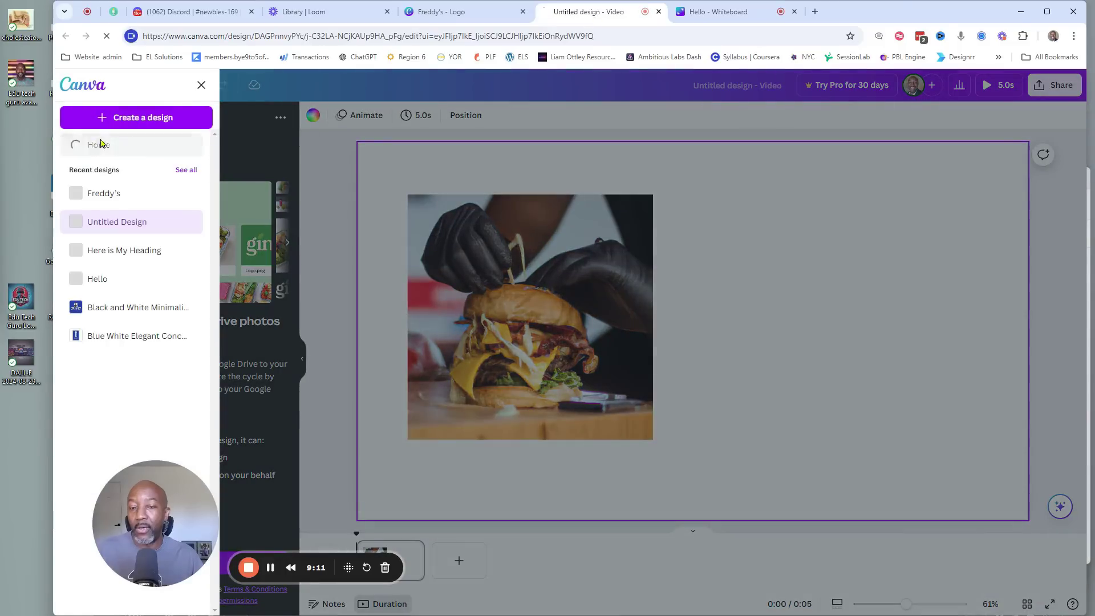
pyautogui.click(103, 142)
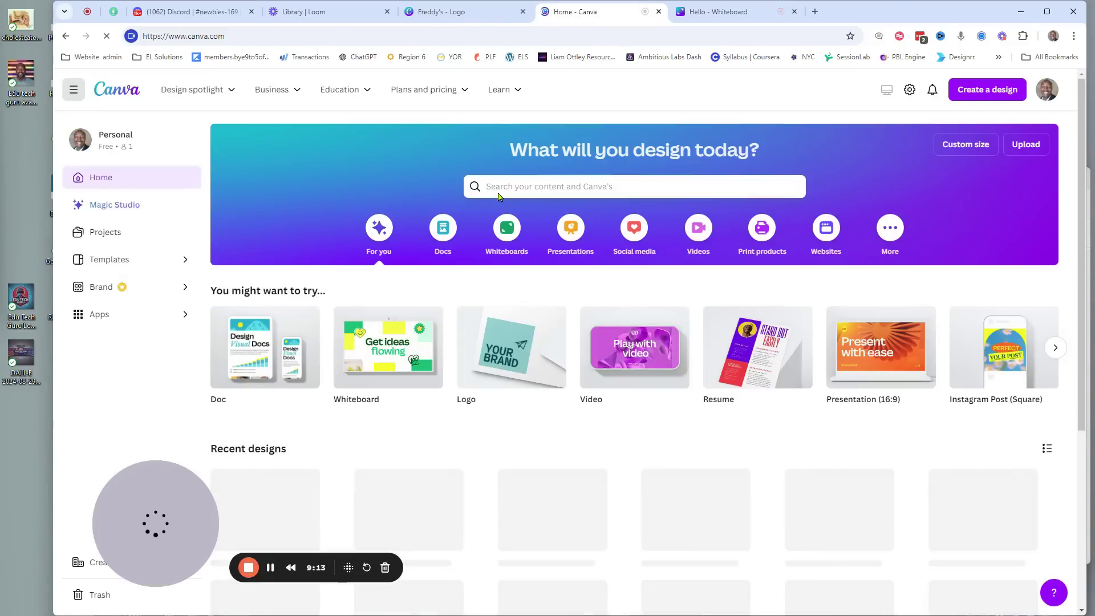
pyautogui.scroll(-3, 399, 271)
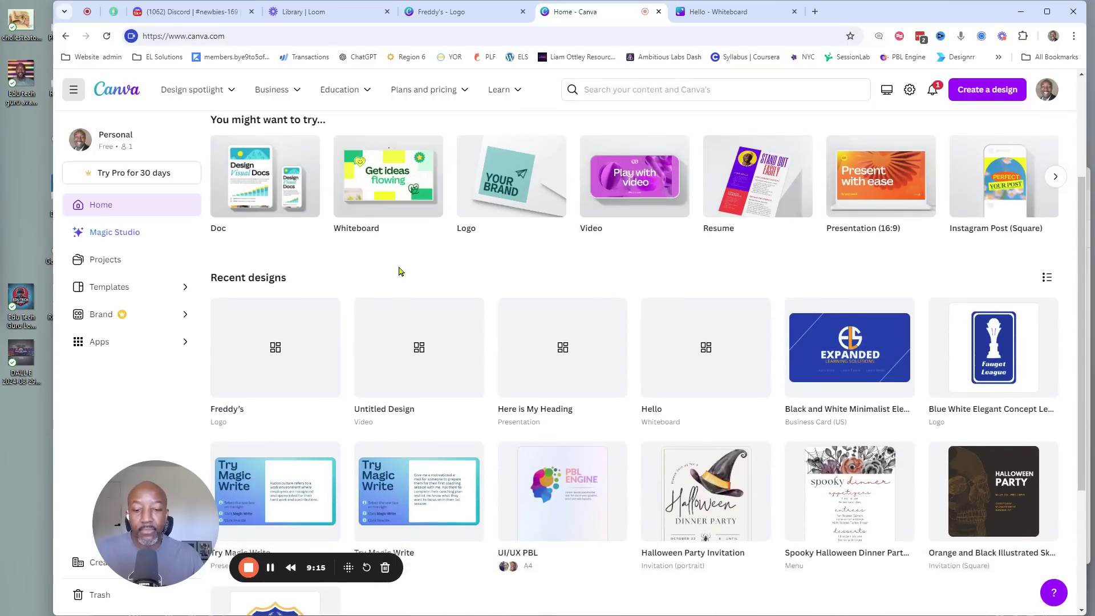
pyautogui.scroll(2, 401, 260)
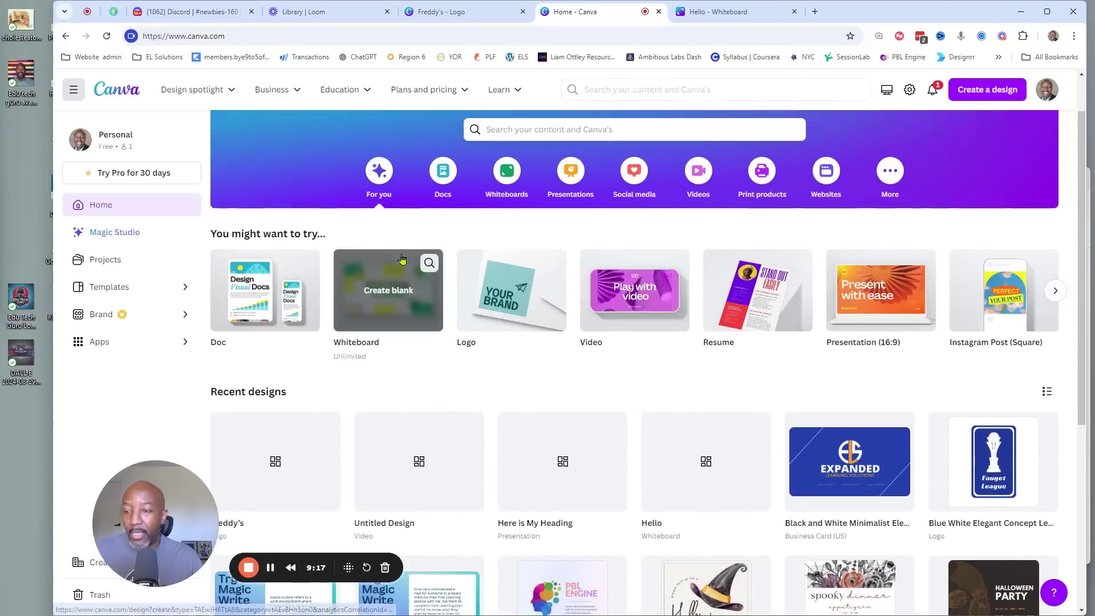
# Step: Browse the template library and start customizing the Green and White Retro Cafe Menu Doubled Sided Poster template
pyautogui.click(118, 286)
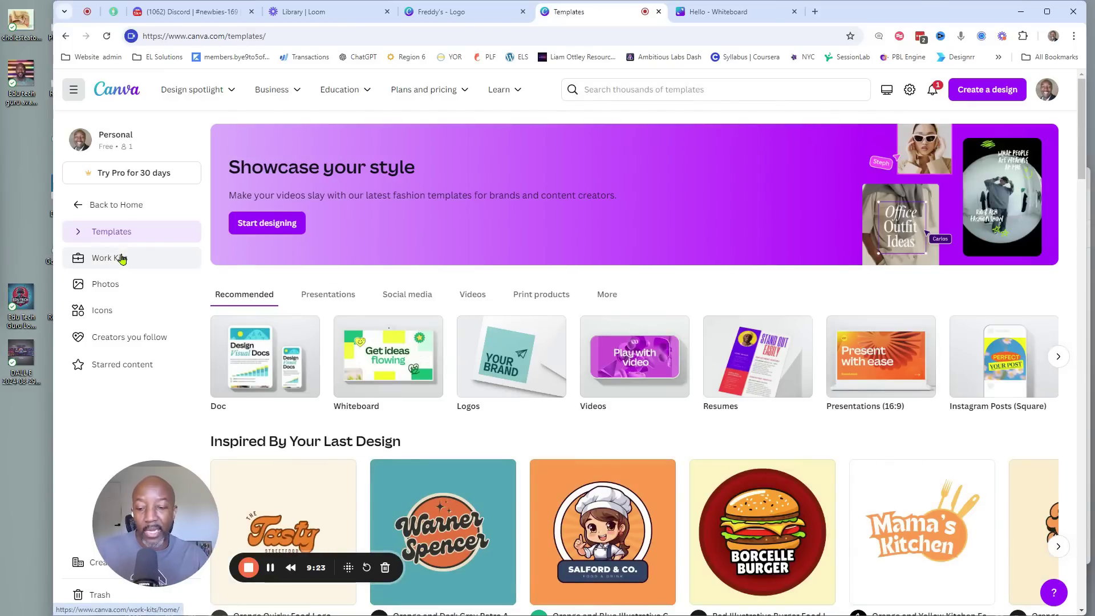
pyautogui.scroll(-3, 440, 254)
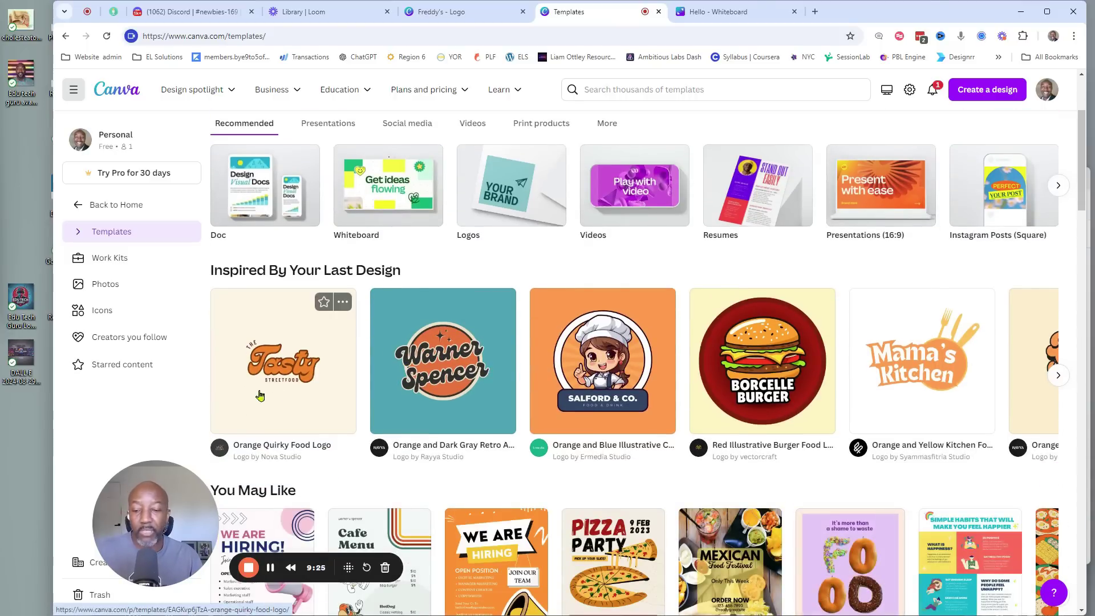
pyautogui.scroll(-1, 879, 360)
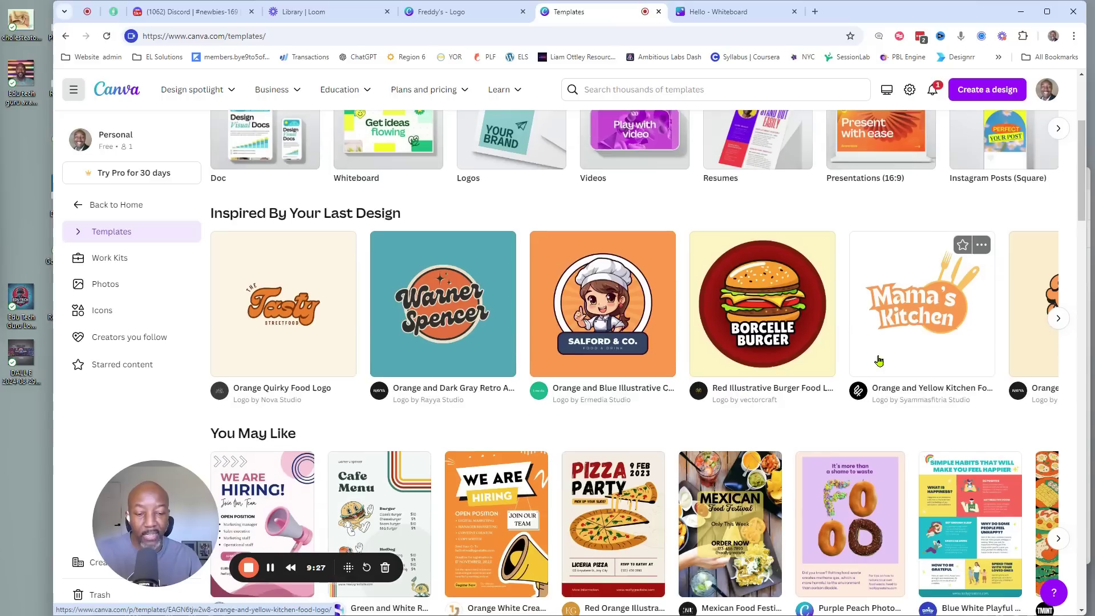
pyautogui.scroll(2, 879, 361)
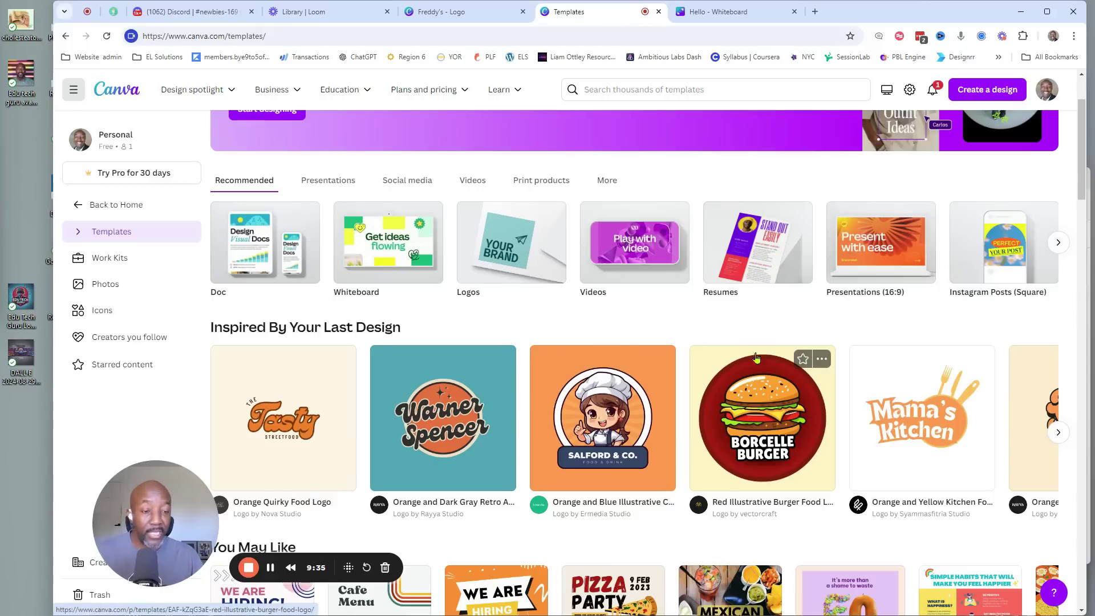
pyautogui.scroll(-5, 756, 357)
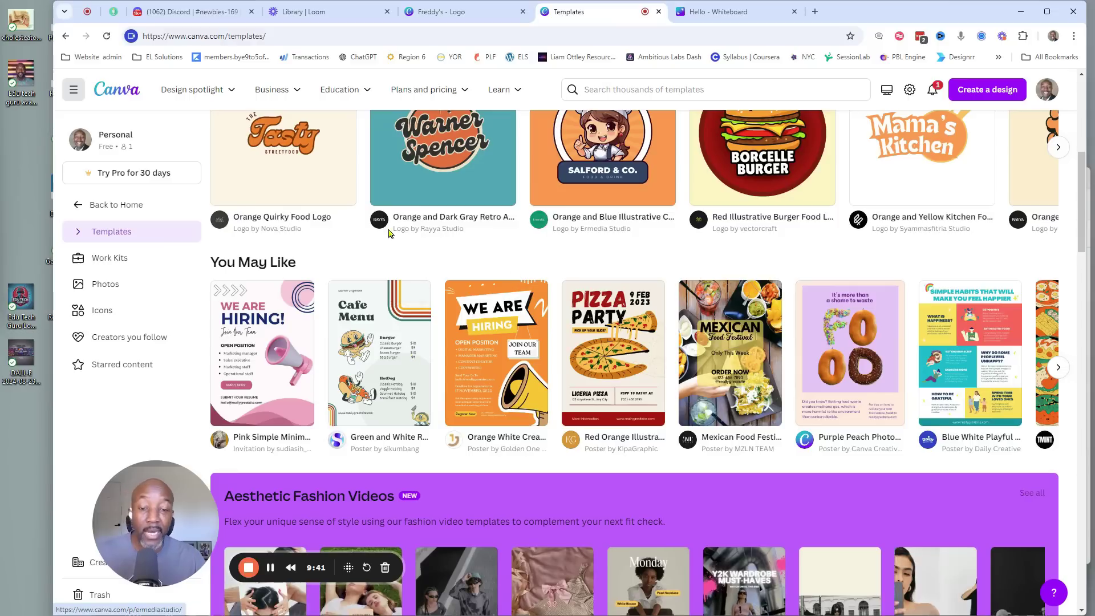
pyautogui.click(381, 360)
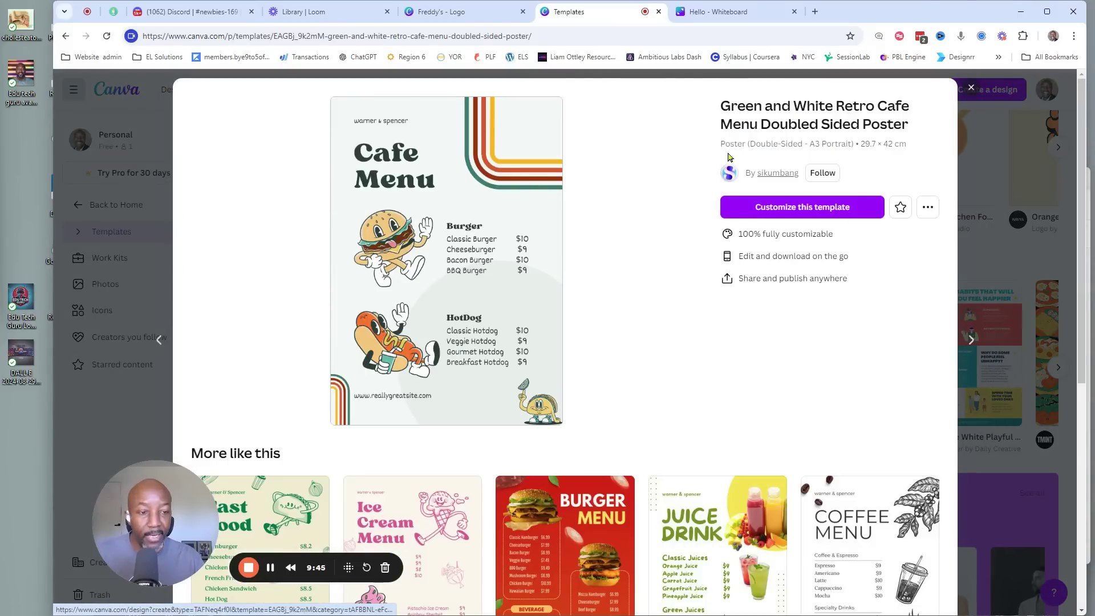
pyautogui.click(776, 208)
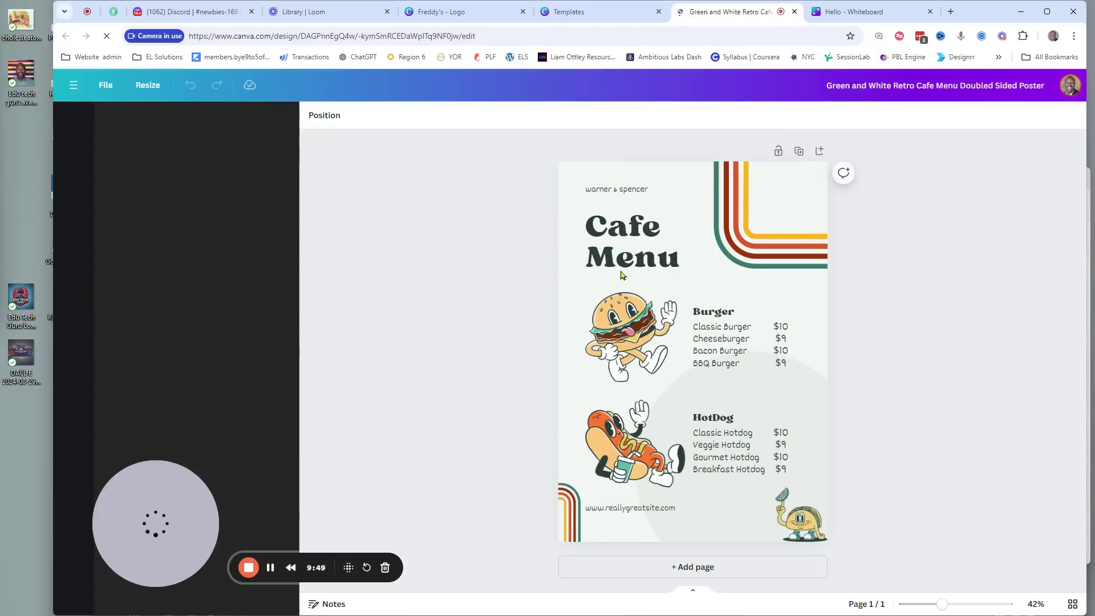
# Step: Replace the small business name above the Cafe Menu title with "Freddy's Burgers"
pyautogui.doubleClick(624, 189)
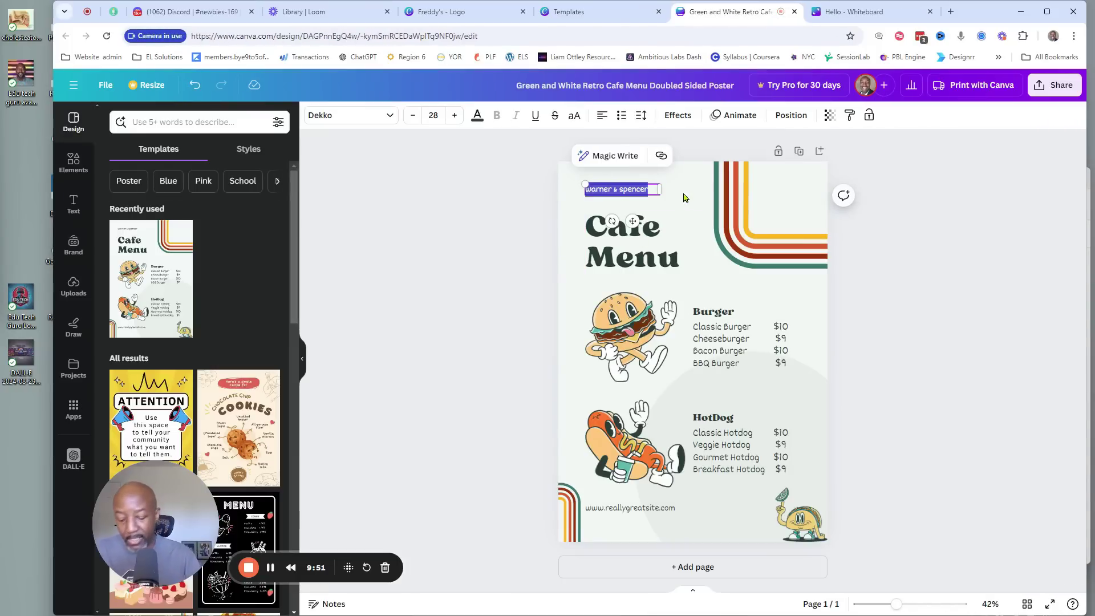
pyautogui.write("Freddy's Burgers")
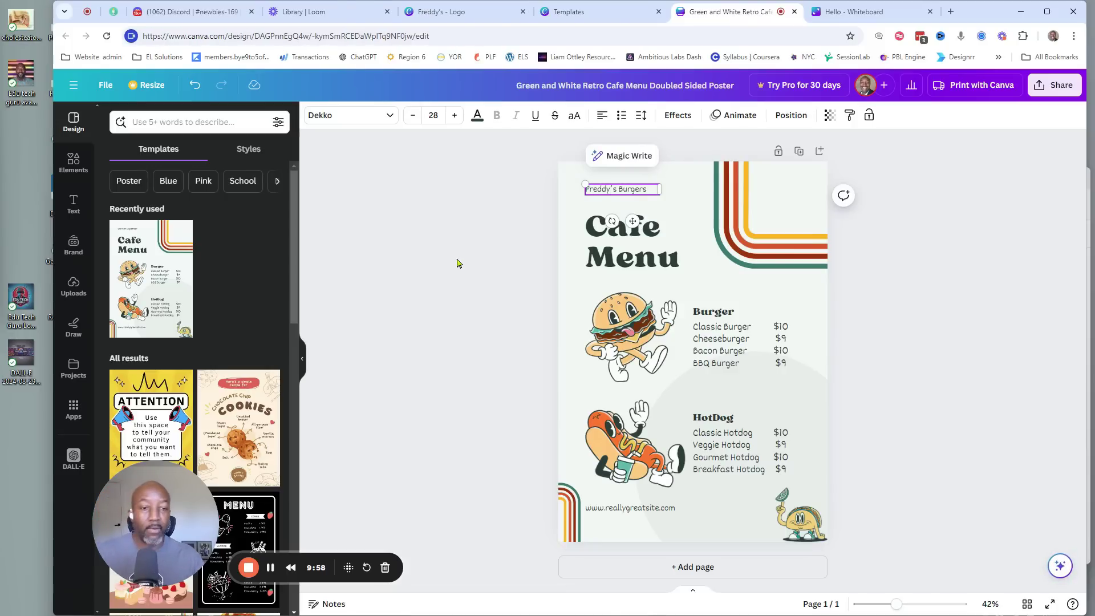
pyautogui.click(457, 263)
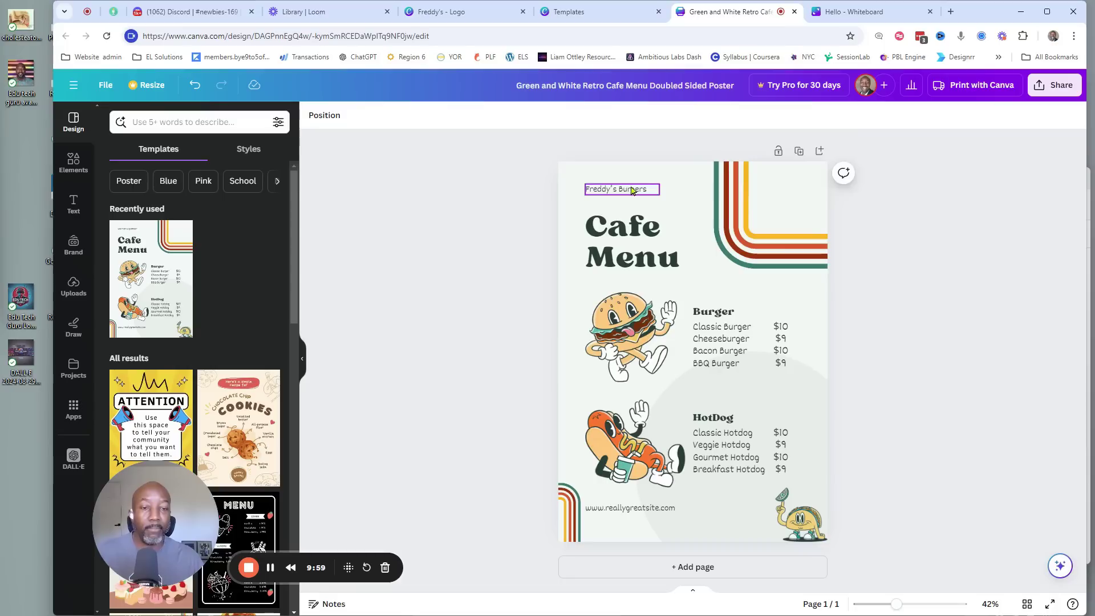
# Step: Set the Classic Burger price on the menu to $20
pyautogui.click(784, 330)
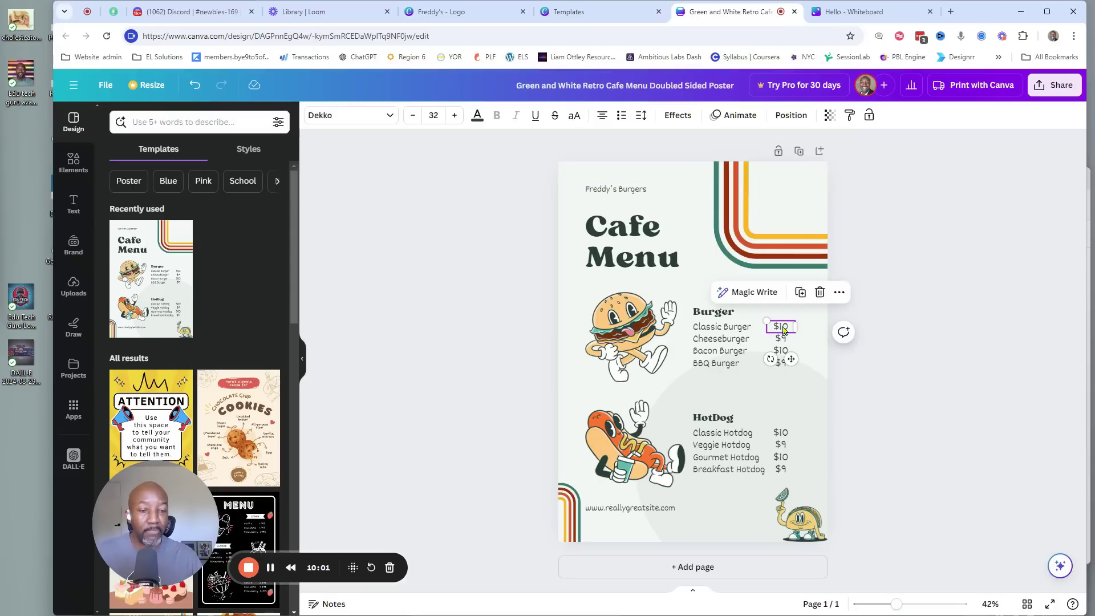
pyautogui.doubleClick(790, 329)
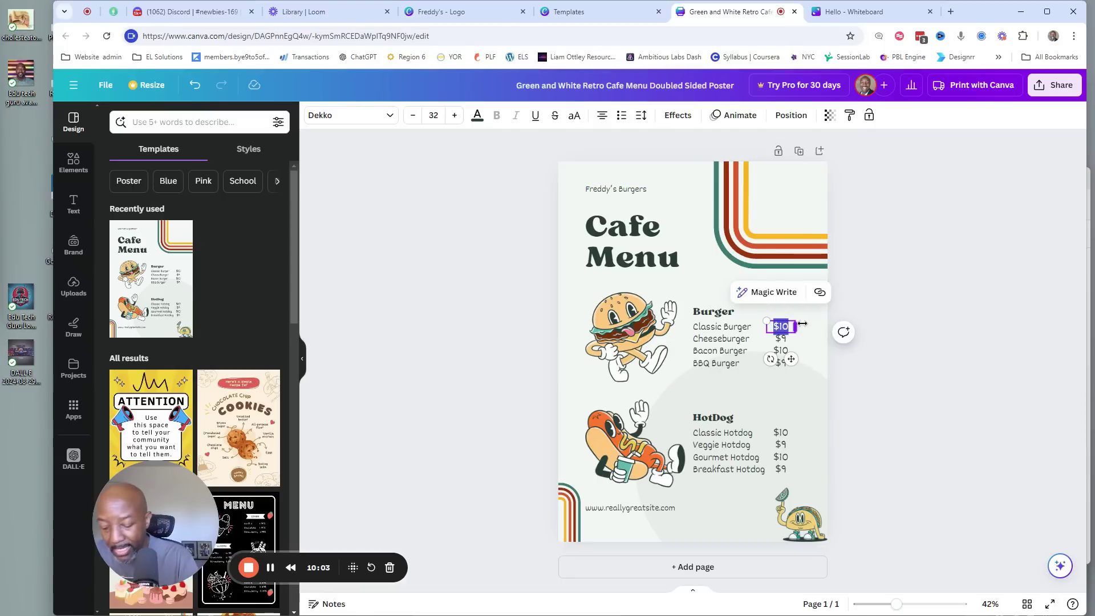
pyautogui.write('$')
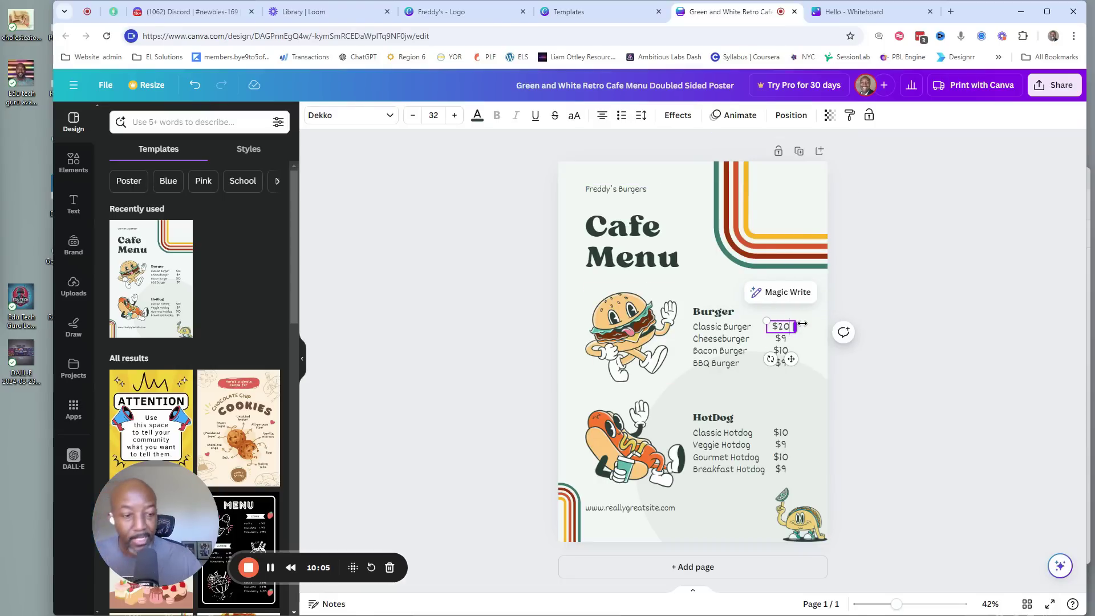
pyautogui.click(866, 365)
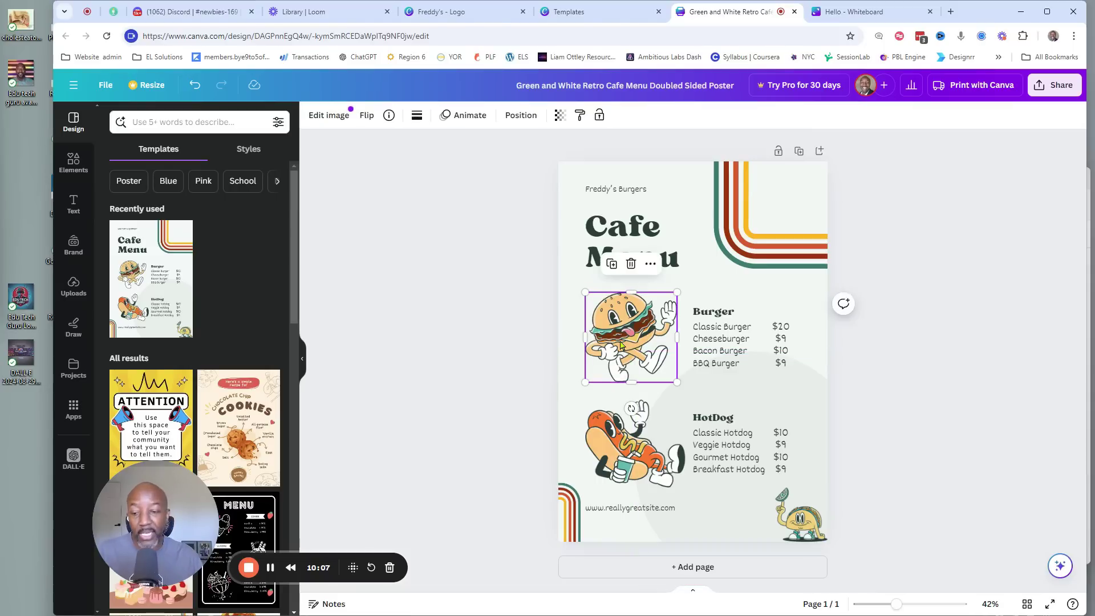
# Step: Search the photo elements for "burgers and fries" and replace the cartoon burger with the first photo of a burger with fries
pyautogui.scroll(-15, 222, 370)
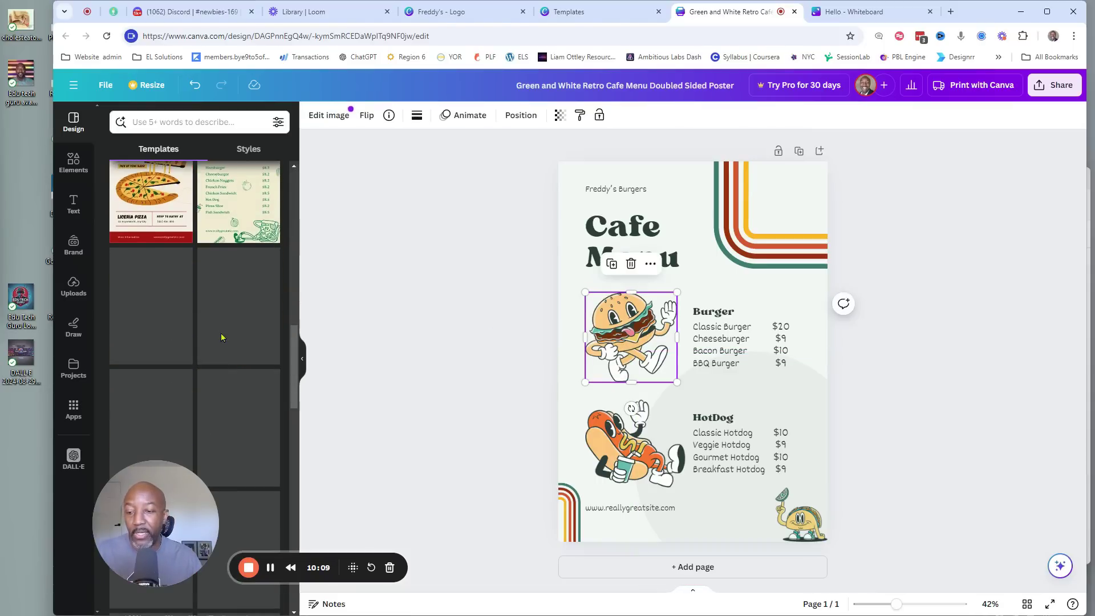
pyautogui.click(80, 170)
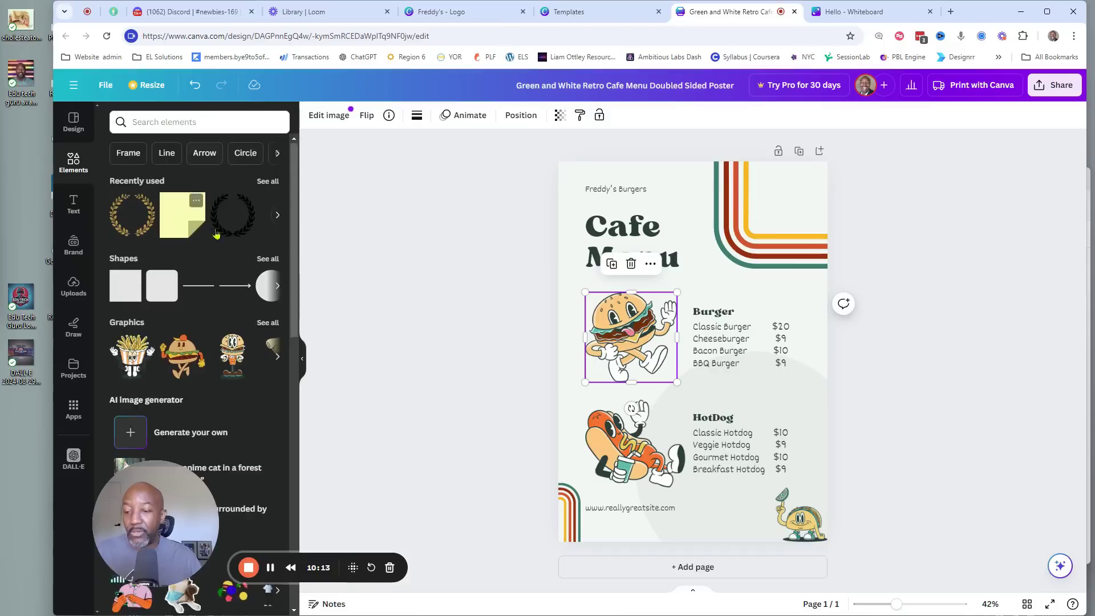
pyautogui.scroll(-5, 217, 233)
pyautogui.scroll(-5, 217, 233)
pyautogui.scroll(3, 274, 238)
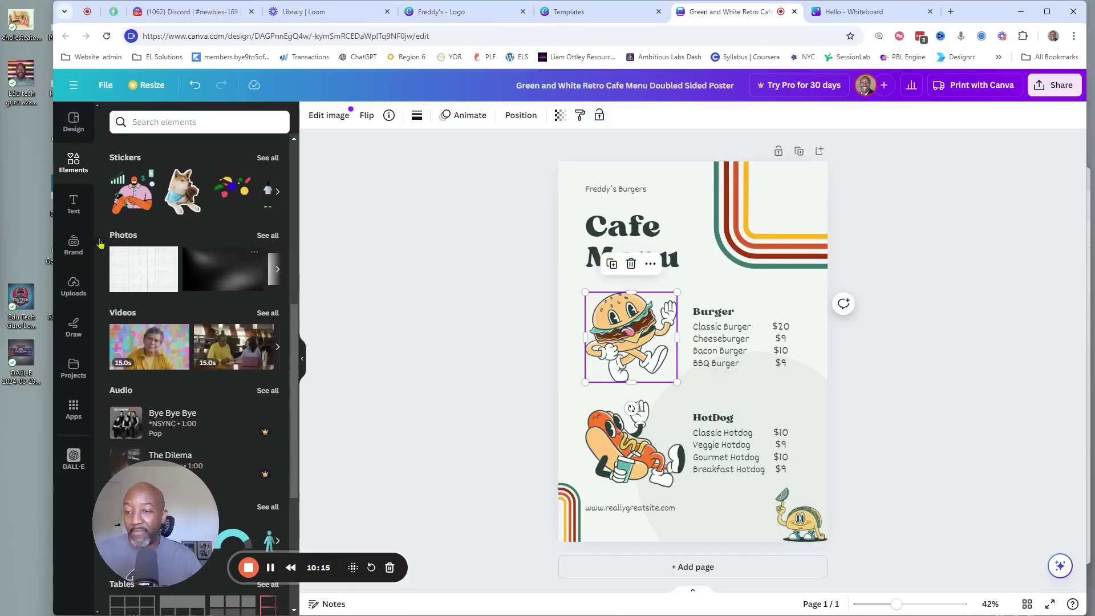
pyautogui.click(268, 236)
pyautogui.click(183, 143)
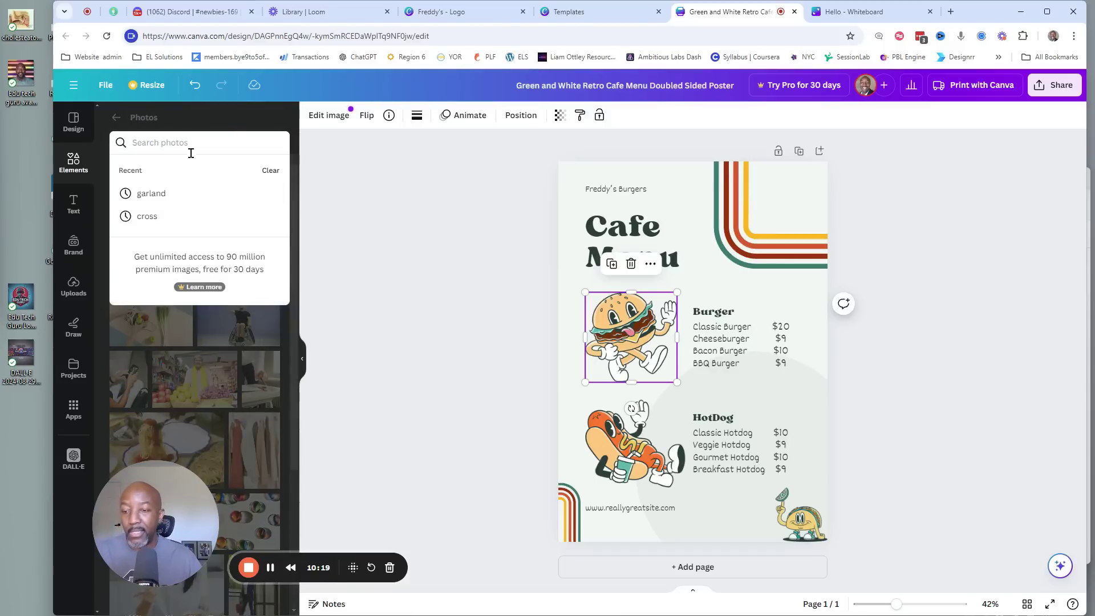
pyautogui.write('Burgers')
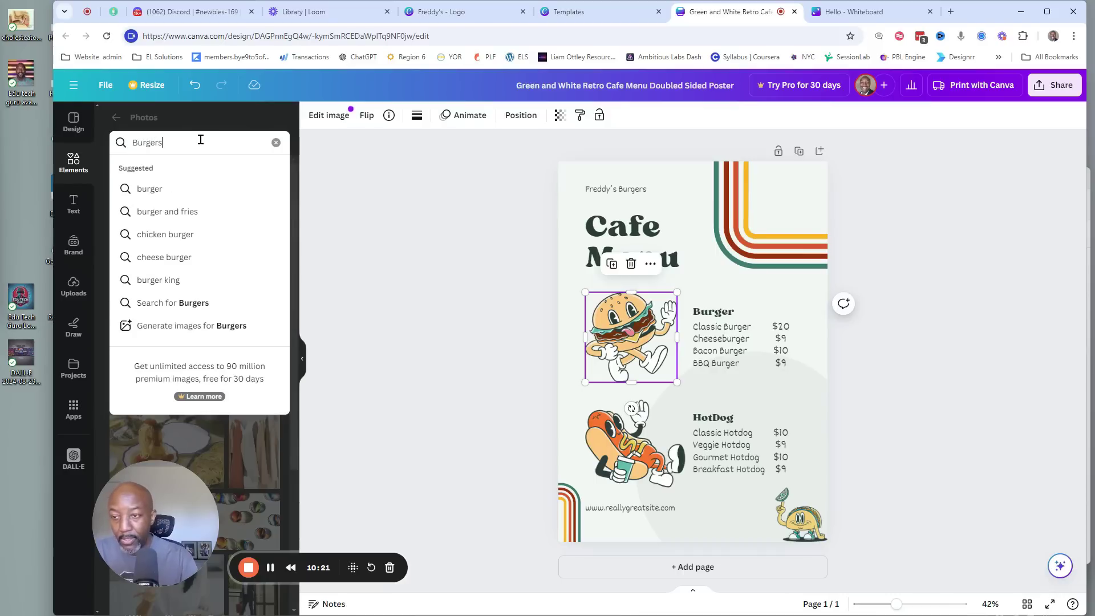
pyautogui.click(197, 213)
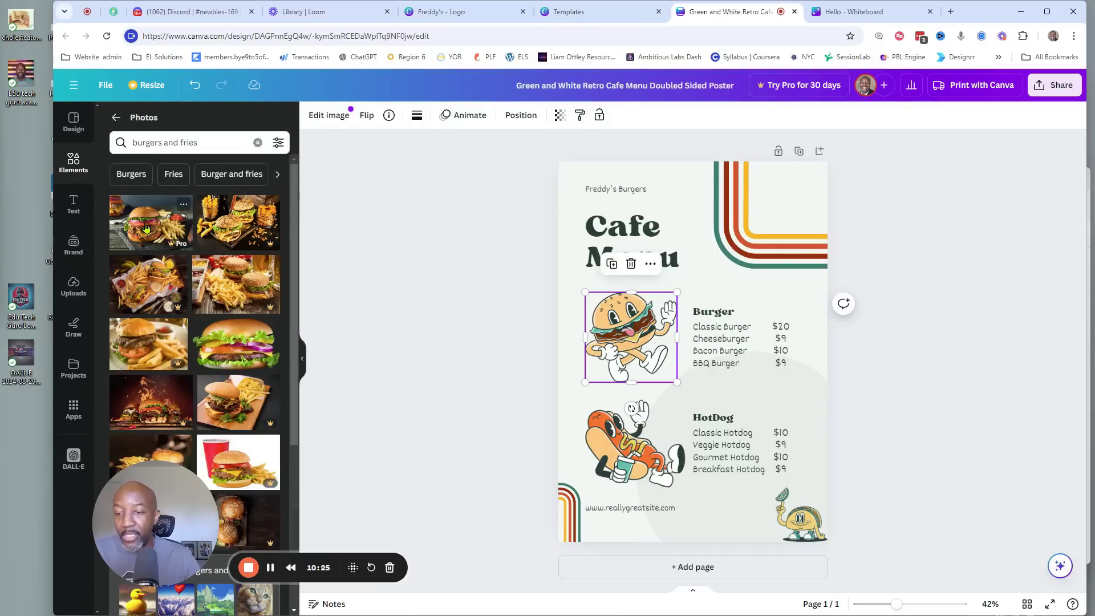
pyautogui.moveTo(146, 228); pyautogui.dragTo(634, 314)
pyautogui.click(946, 215)
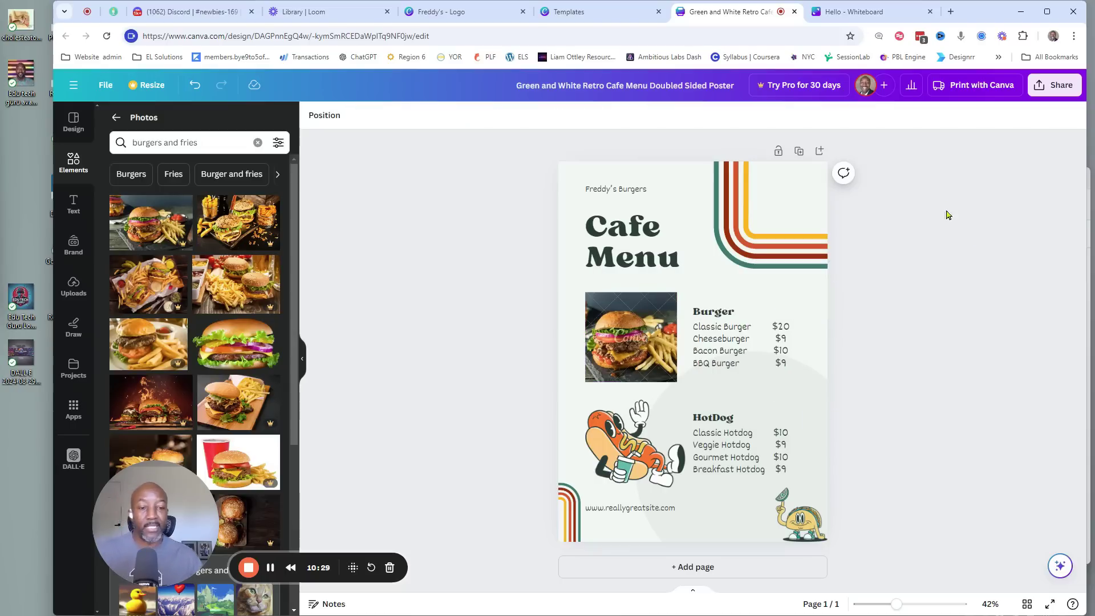
# Step: Recolor the dark red stripe in the menu's upper corner graphic to the gray from the burger photo's colors
pyautogui.click(779, 261)
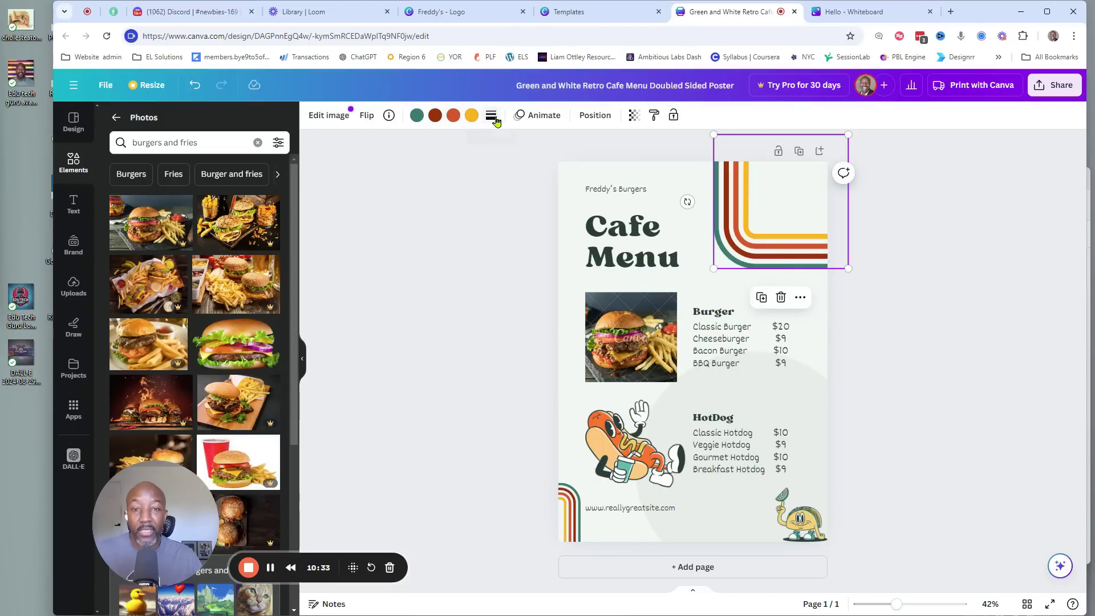
pyautogui.click(436, 118)
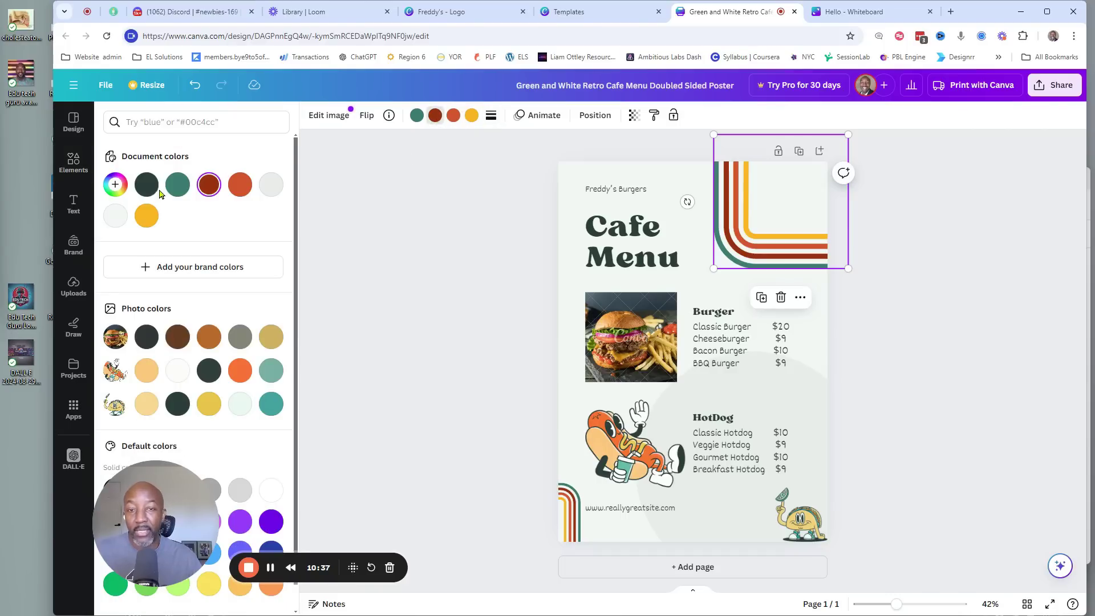
pyautogui.click(240, 338)
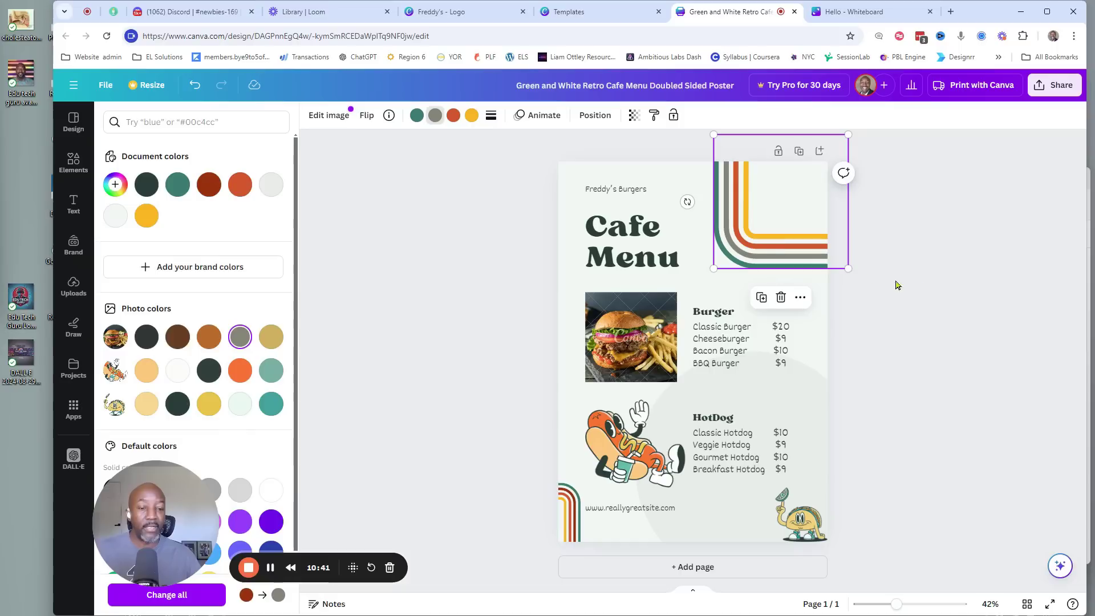
pyautogui.press('Escape')
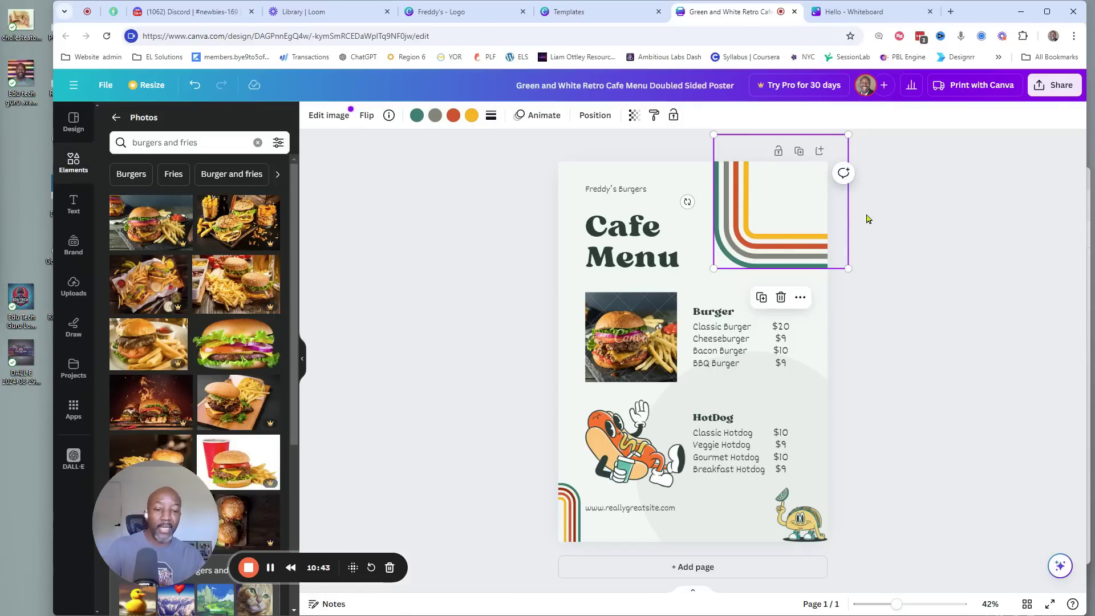
# Step: Search the photos for "hot dog" and replace the cartoon hot dog with the photo of several loaded hot dogs on a dark surface
pyautogui.click(632, 451)
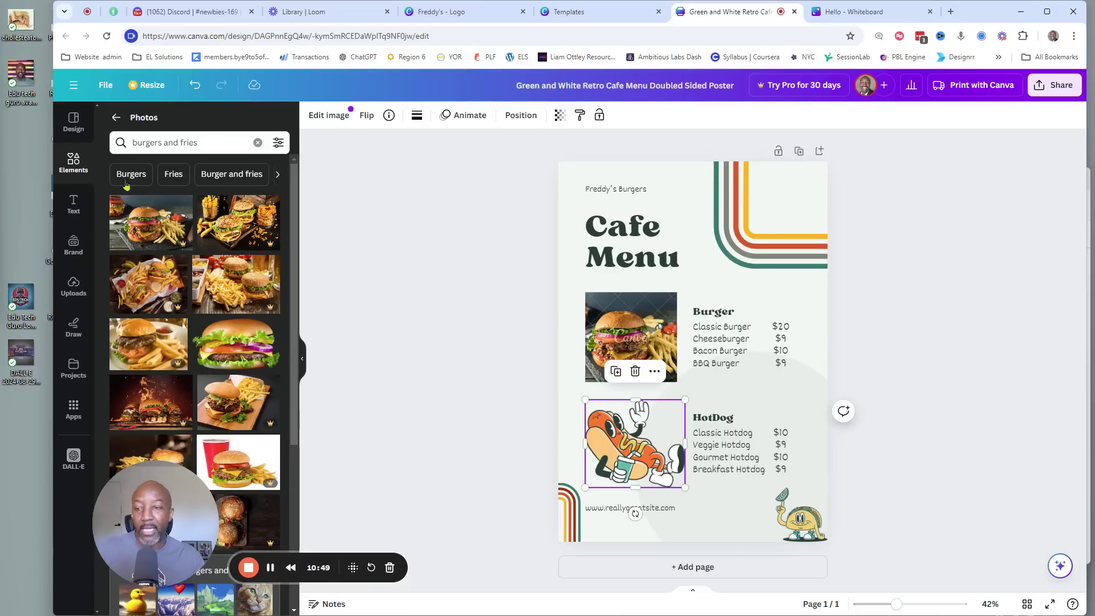
pyautogui.click(210, 142)
pyautogui.hotkey('ctrl', 'a')
pyautogui.write('hot')
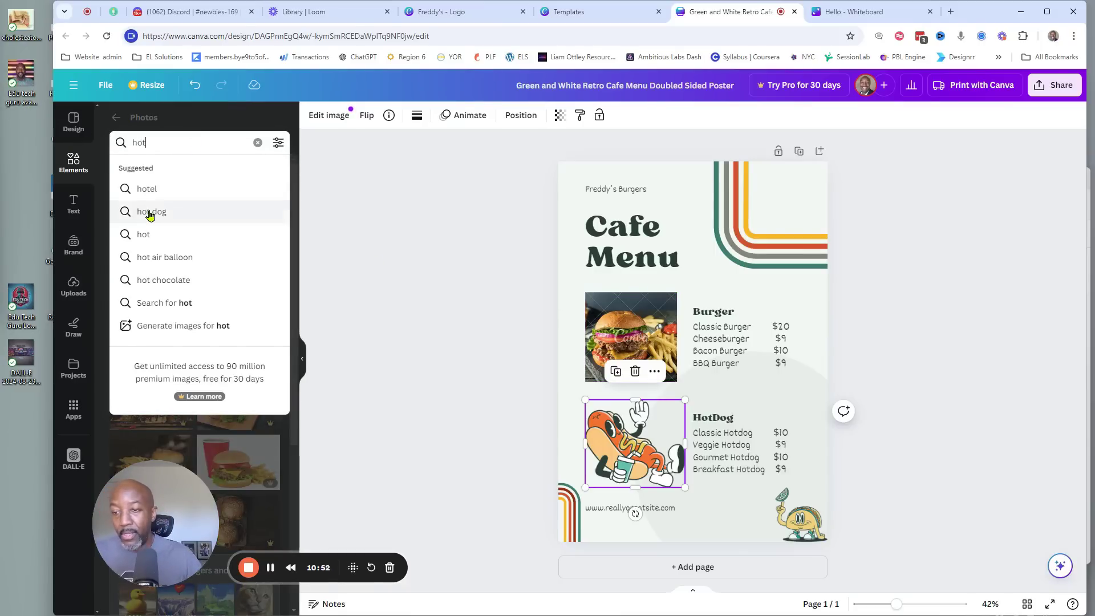
pyautogui.click(150, 213)
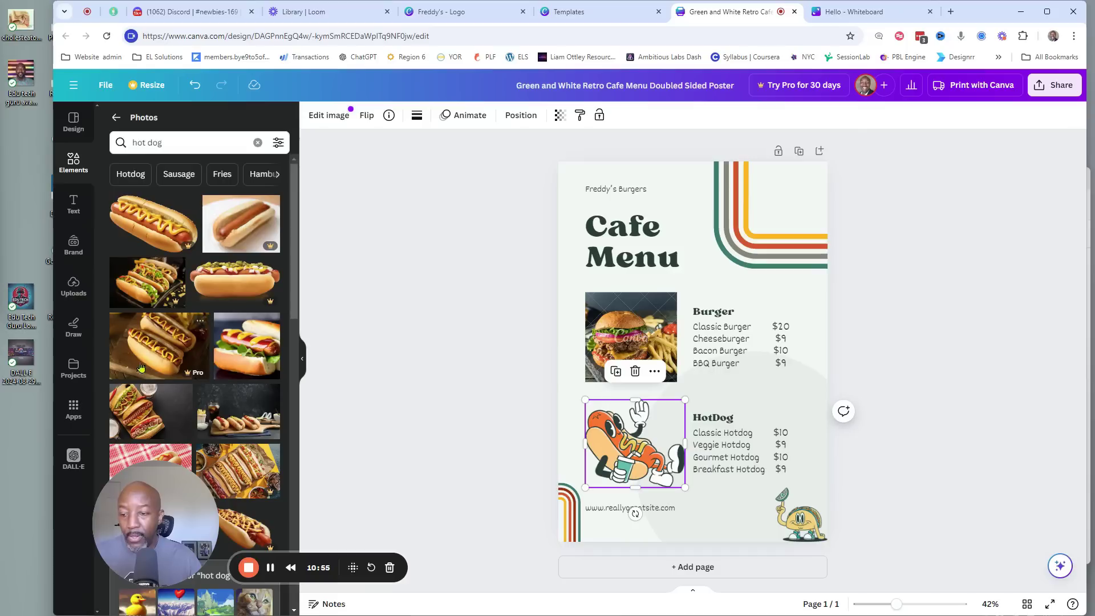
pyautogui.moveTo(141, 421); pyautogui.dragTo(628, 425)
pyautogui.click(985, 318)
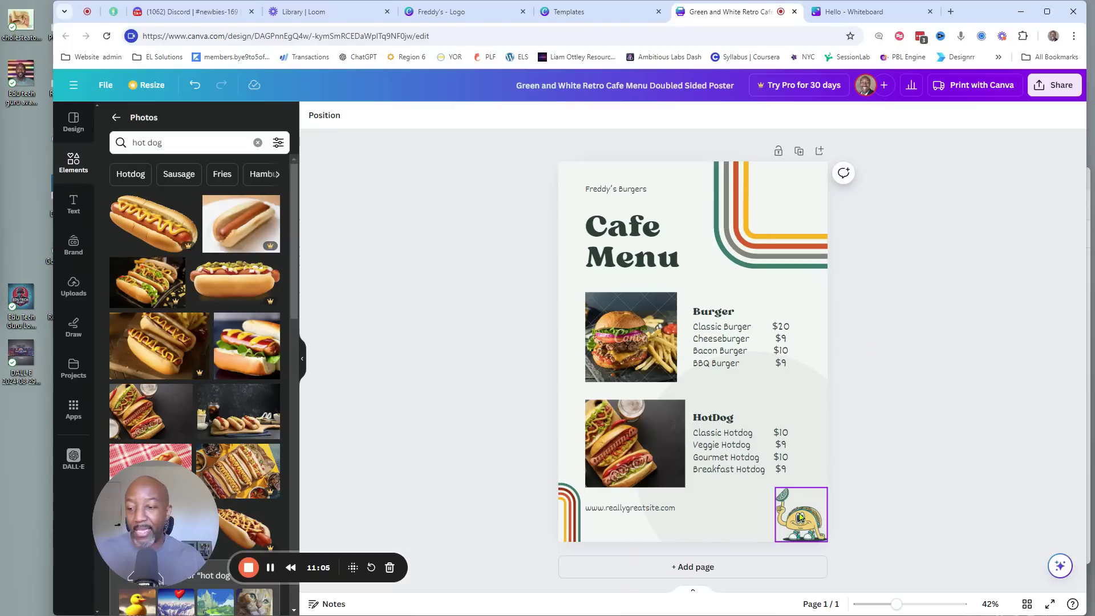
# Step: View the menu poster's brand kit and the sharing options of the Freddy's logo design
pyautogui.click(74, 244)
pyautogui.click(458, 17)
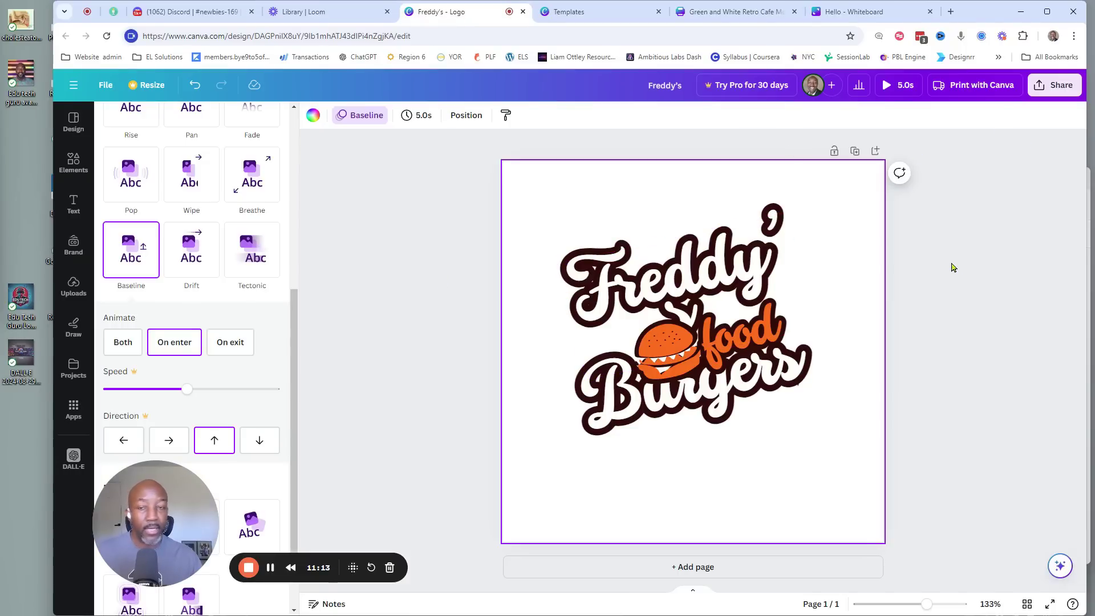
pyautogui.click(1043, 91)
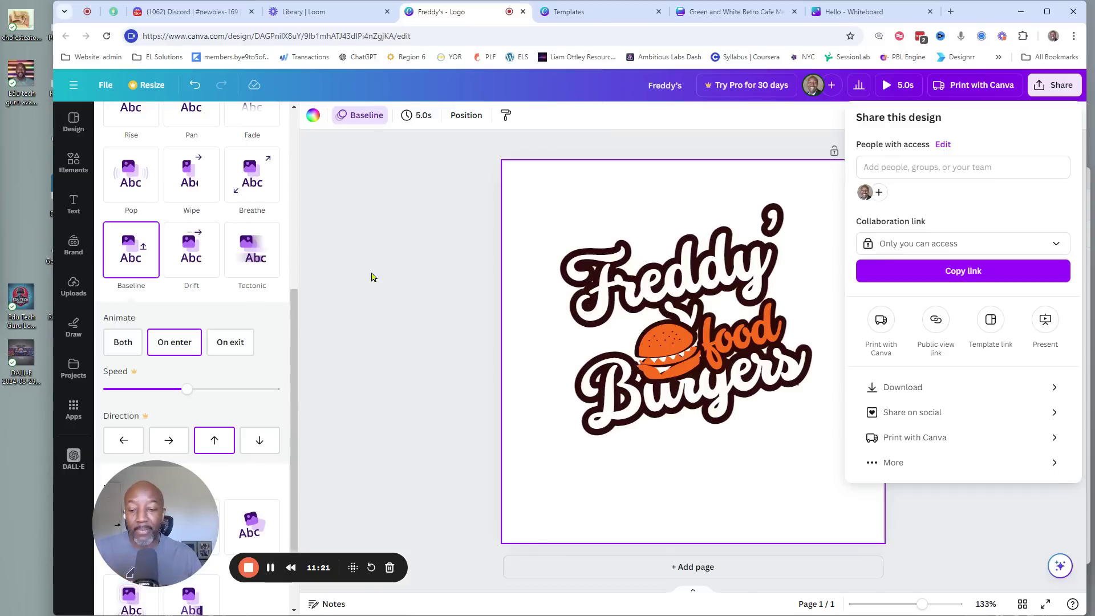
pyautogui.click(379, 328)
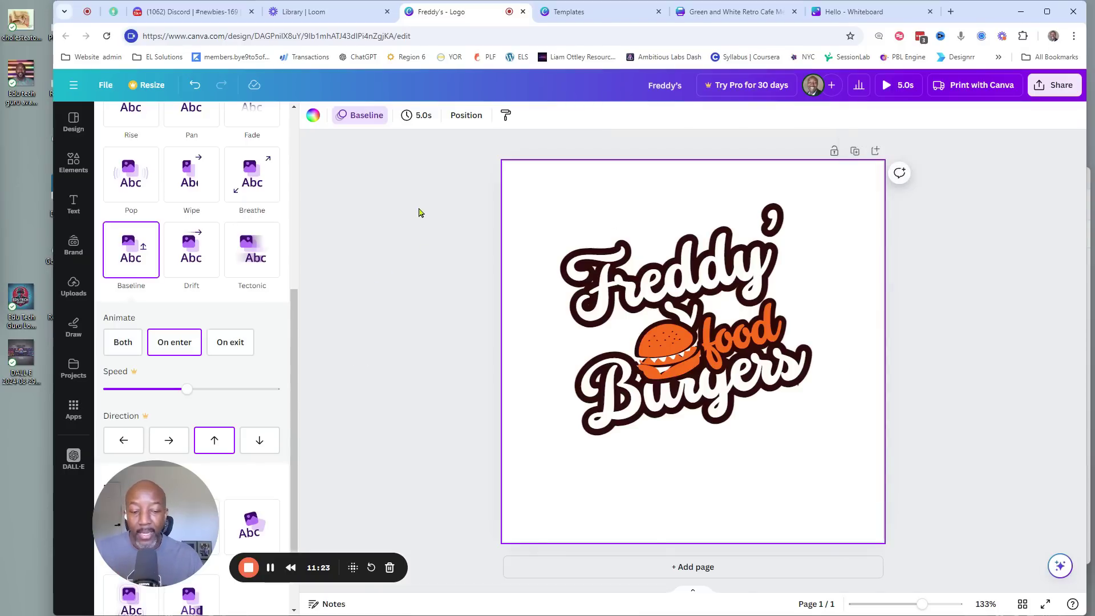
pyautogui.click(936, 314)
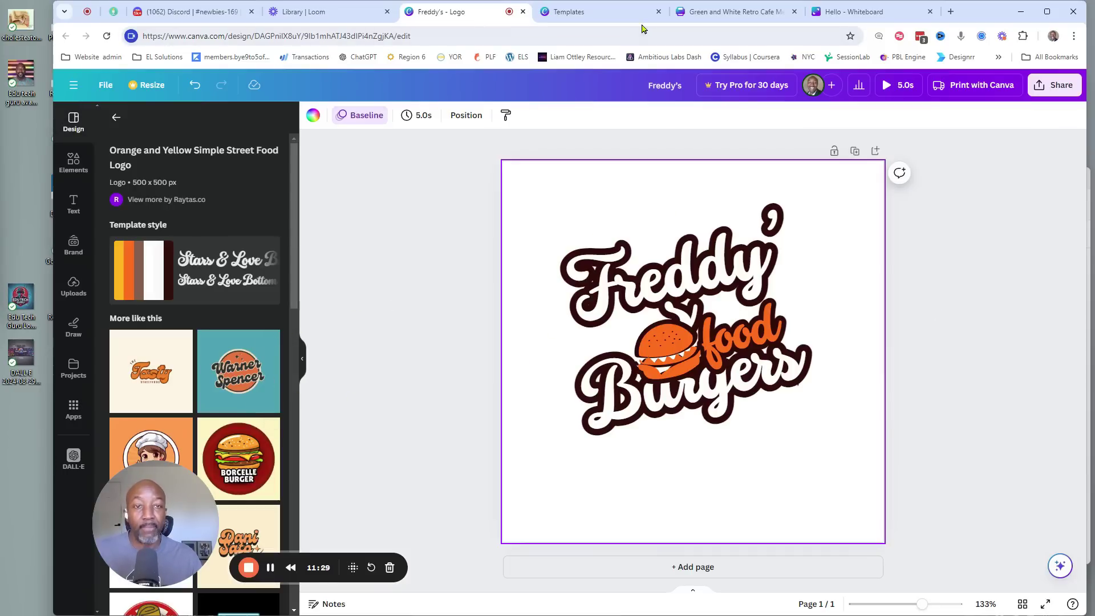
# Step: Compare the original Green and White Retro Cafe Menu template with the customized menu poster, ending on the poster design
pyautogui.click(627, 13)
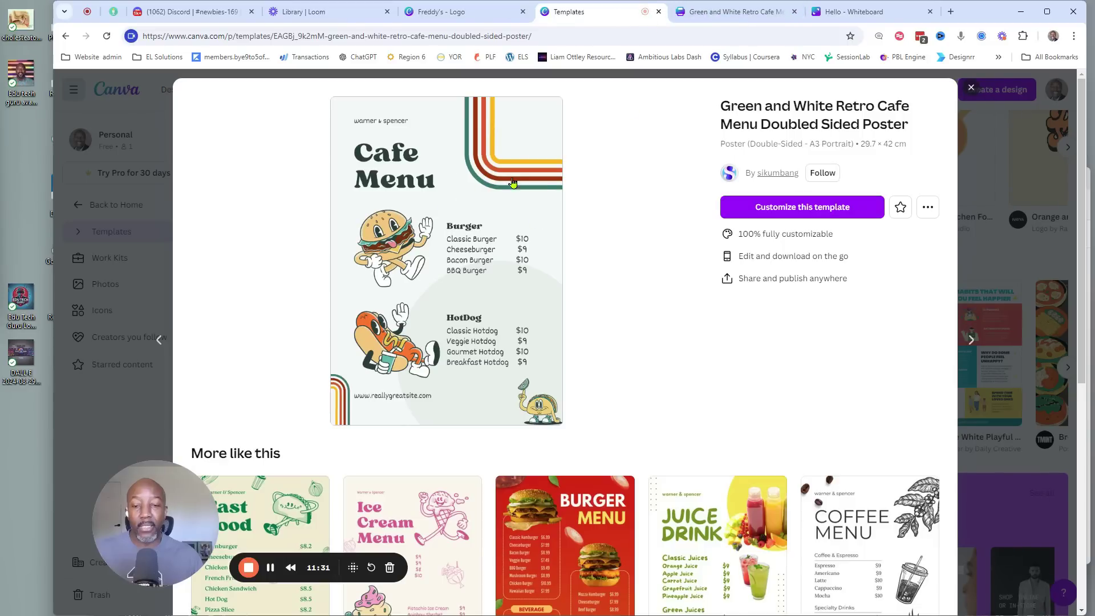
pyautogui.click(731, 12)
pyautogui.click(854, 12)
pyautogui.click(728, 11)
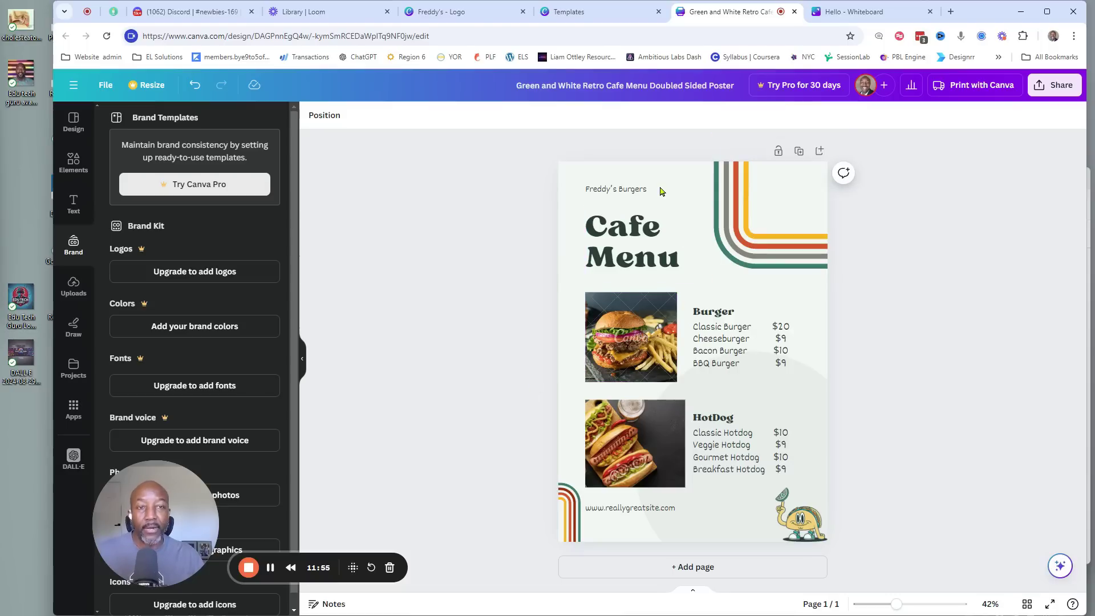
pyautogui.moveTo(598, 14)
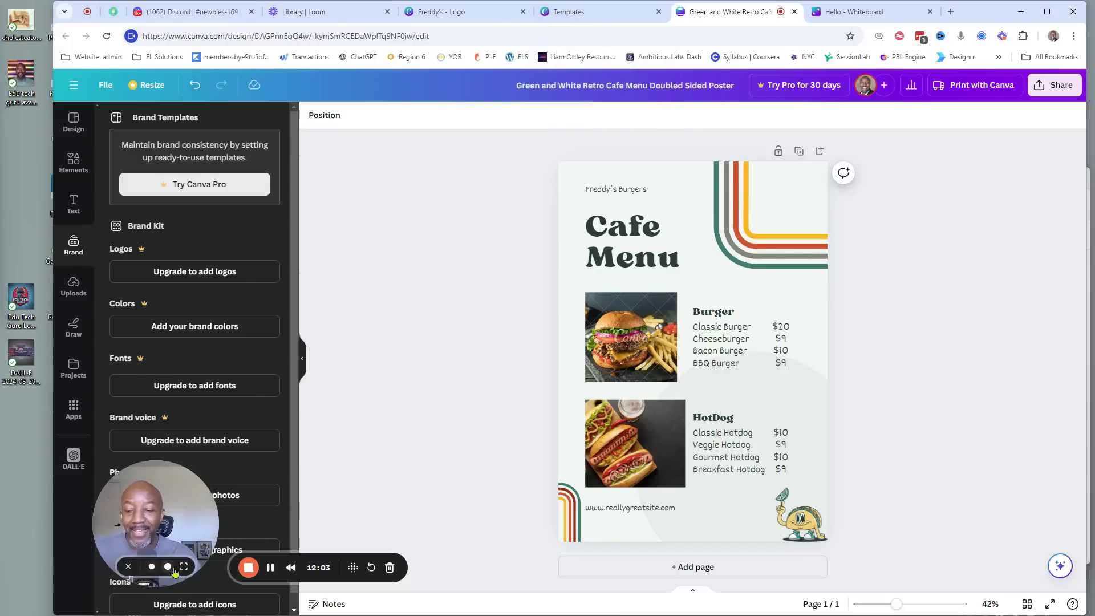
pyautogui.click(183, 567)
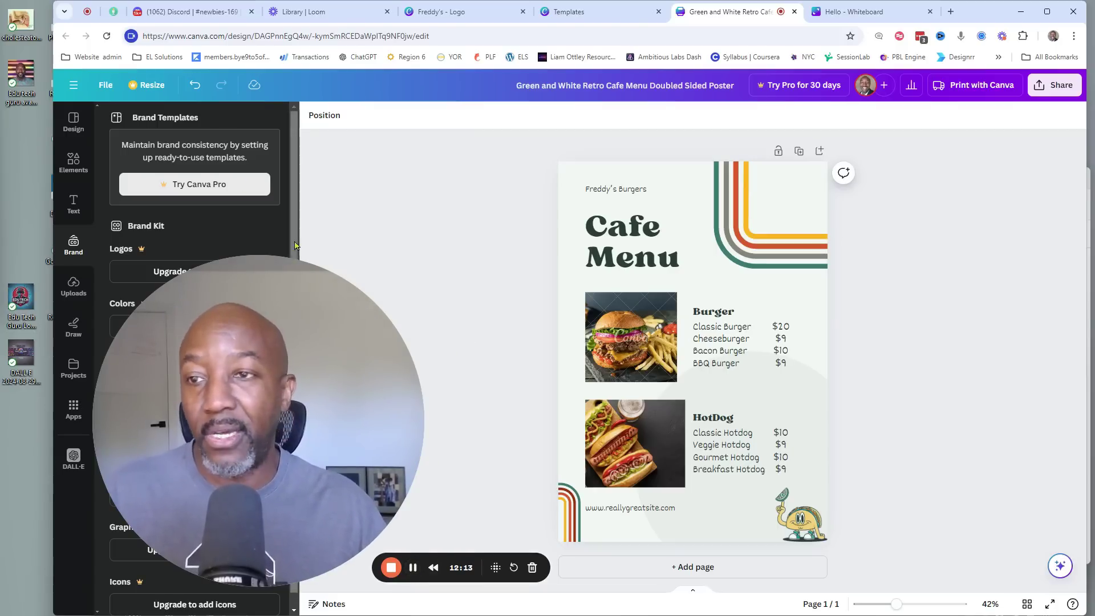
# Step: Return to the Canva home page and open the LMS integrations page from the education resources
pyautogui.click(73, 89)
pyautogui.click(93, 145)
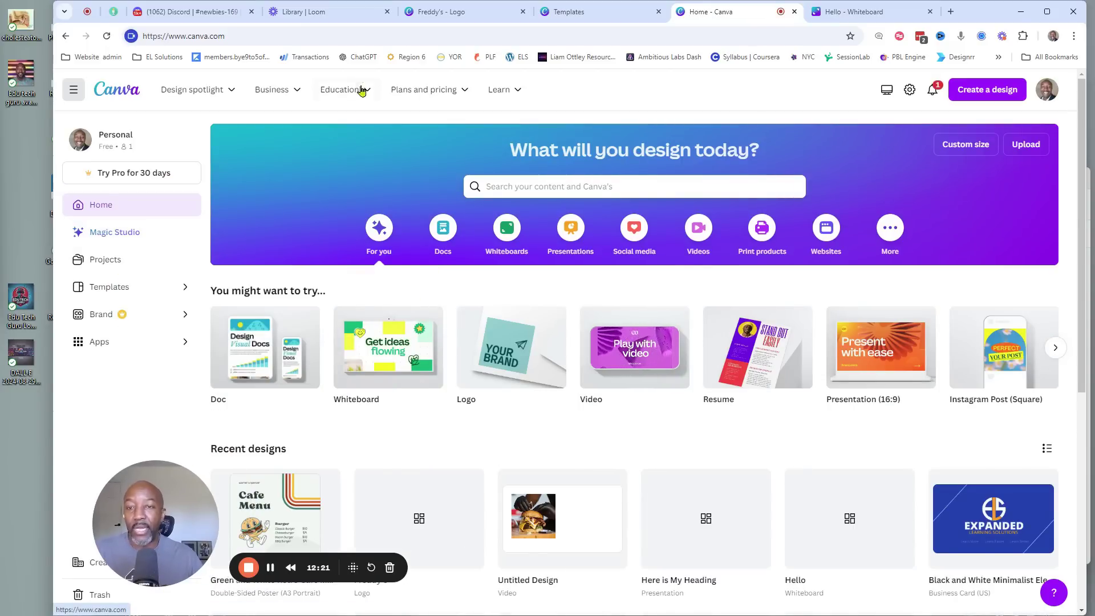
pyautogui.click(294, 90)
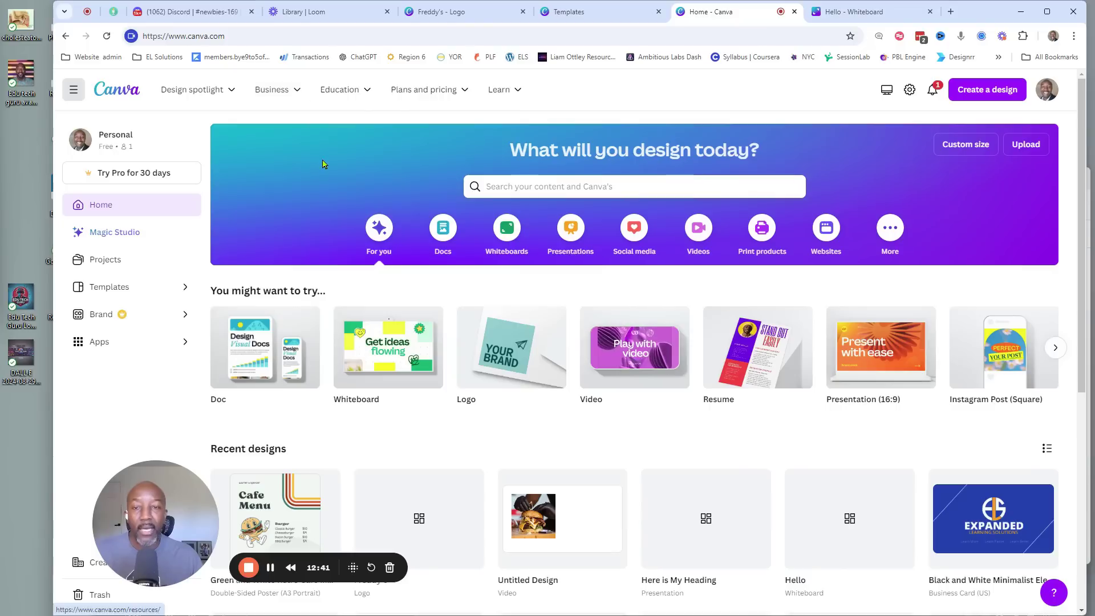
pyautogui.moveTo(355, 93)
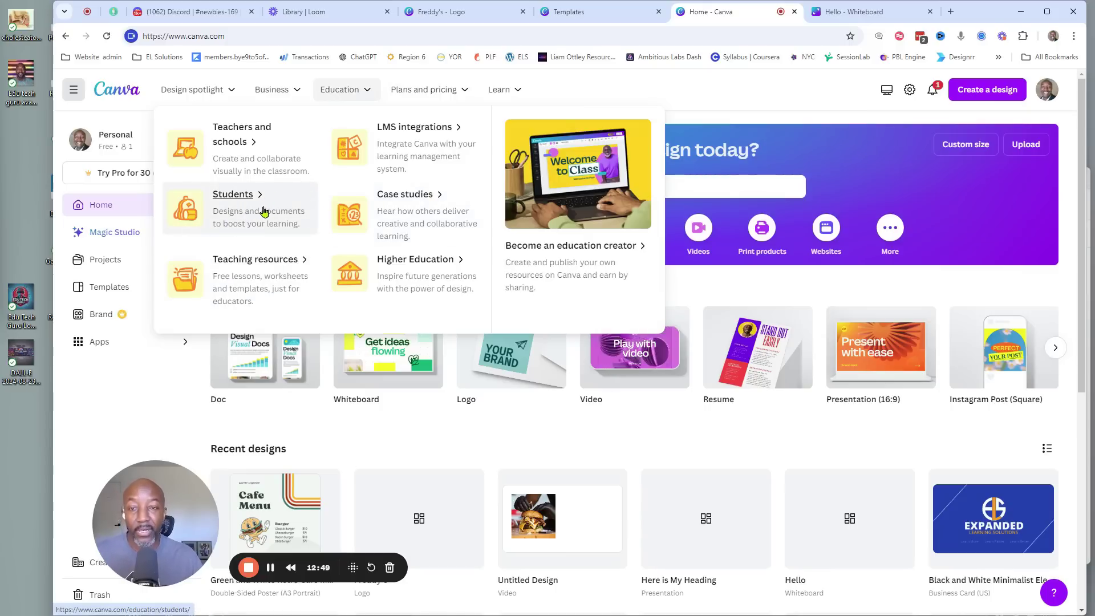
pyautogui.click(421, 135)
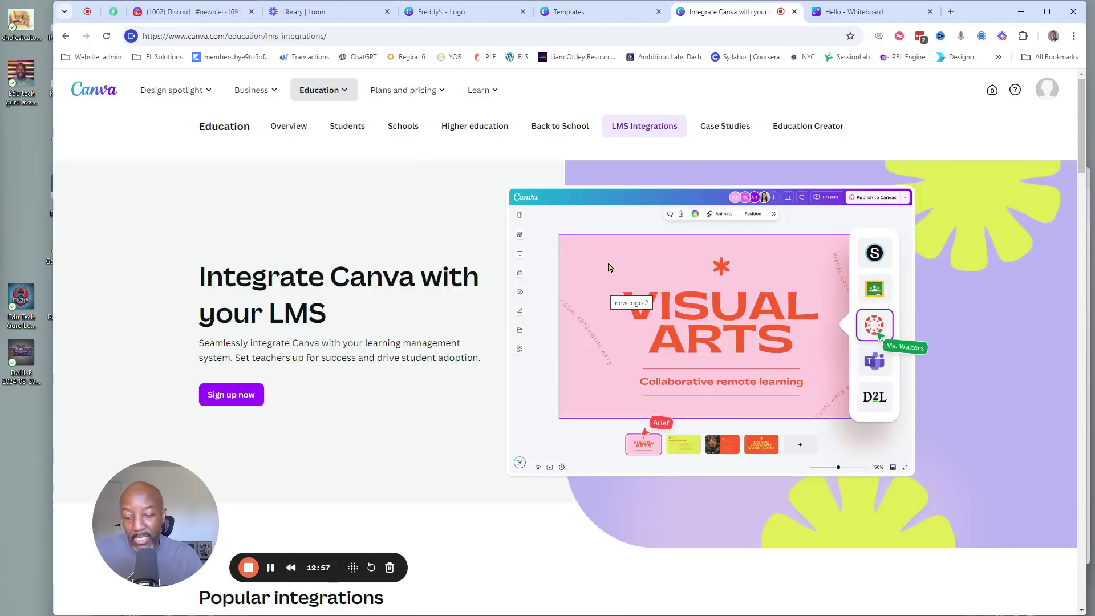
# Step: Examine which classroom tools and learning management systems the popular integrations section covers
pyautogui.scroll(-8, 609, 266)
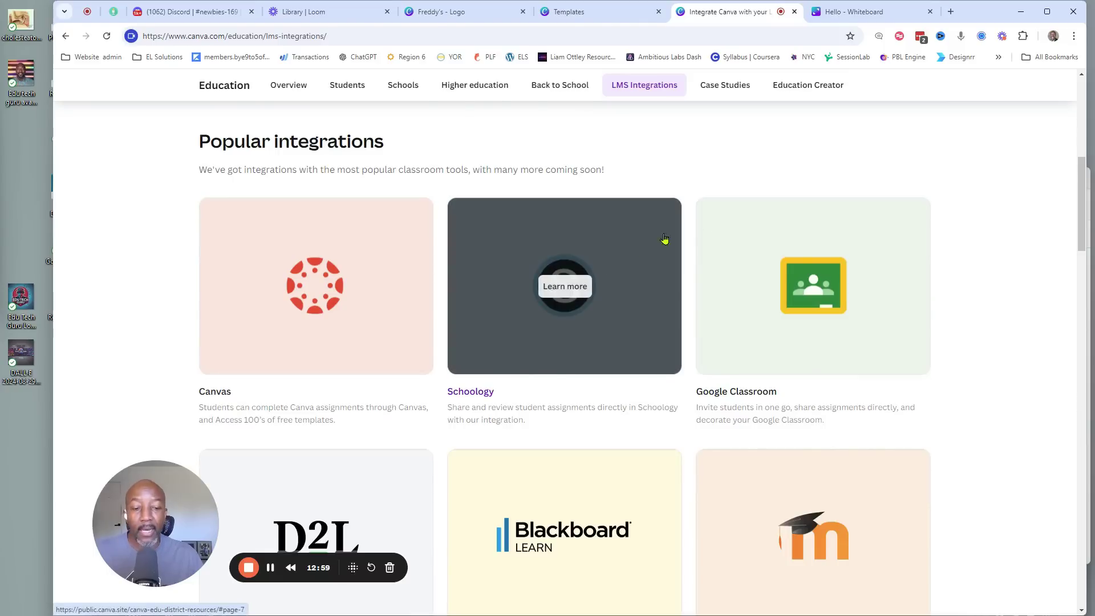
pyautogui.scroll(-2, 636, 247)
pyautogui.scroll(3, 635, 243)
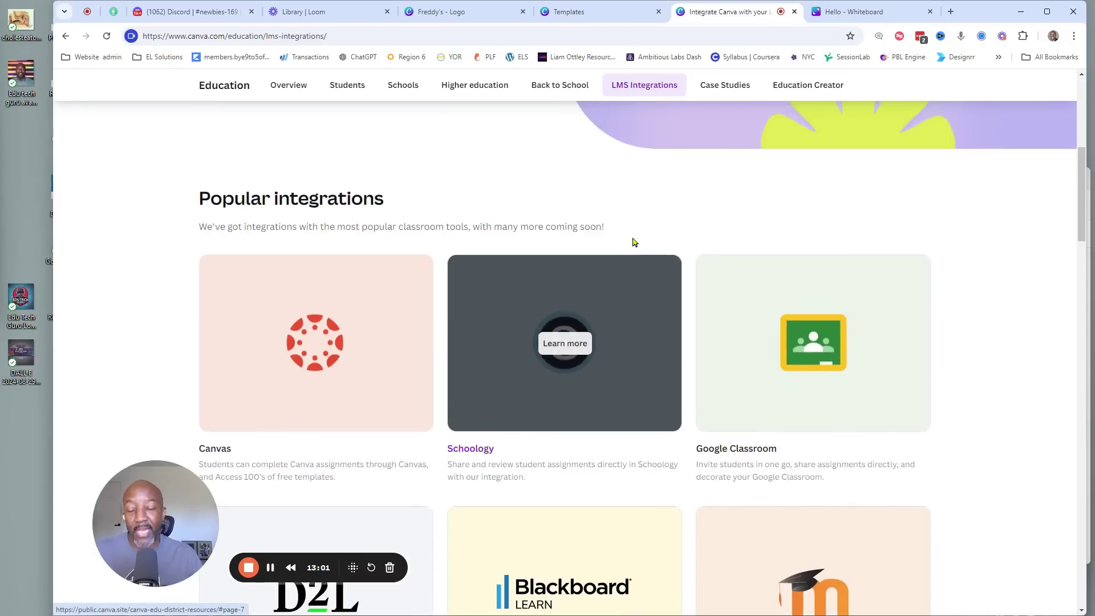
pyautogui.scroll(-2, 630, 231)
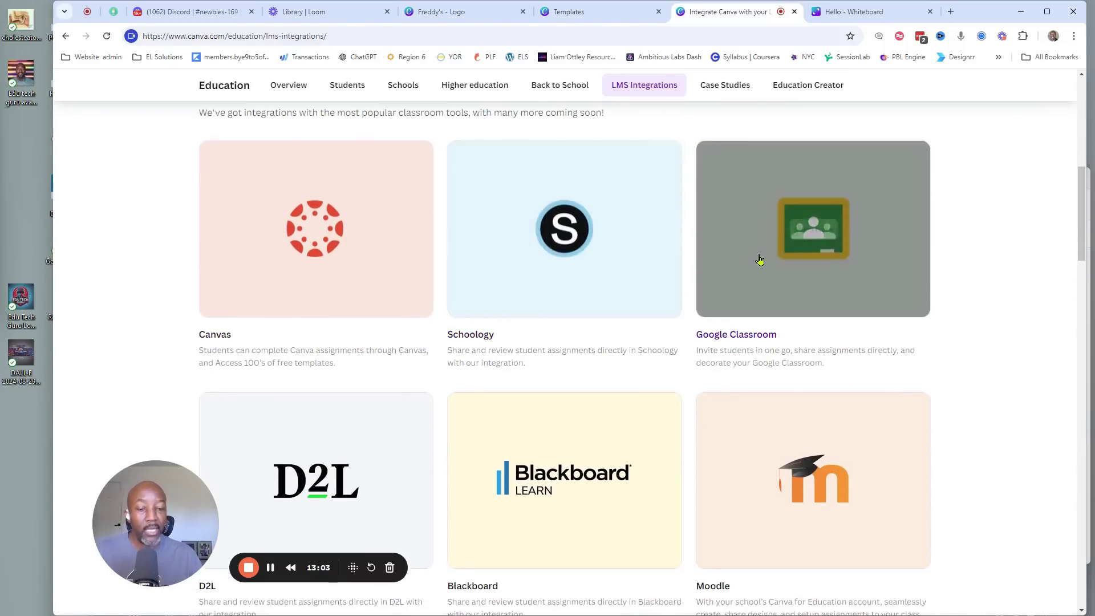
pyautogui.scroll(-5, 761, 248)
pyautogui.scroll(-4, 648, 240)
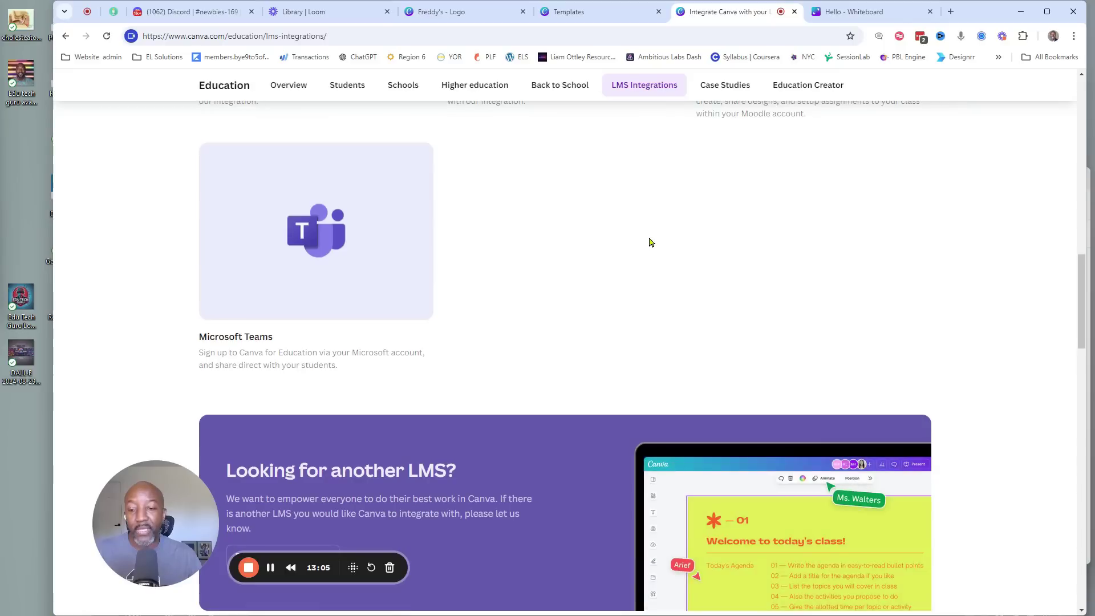
pyautogui.scroll(5, 648, 240)
pyautogui.scroll(7, 736, 223)
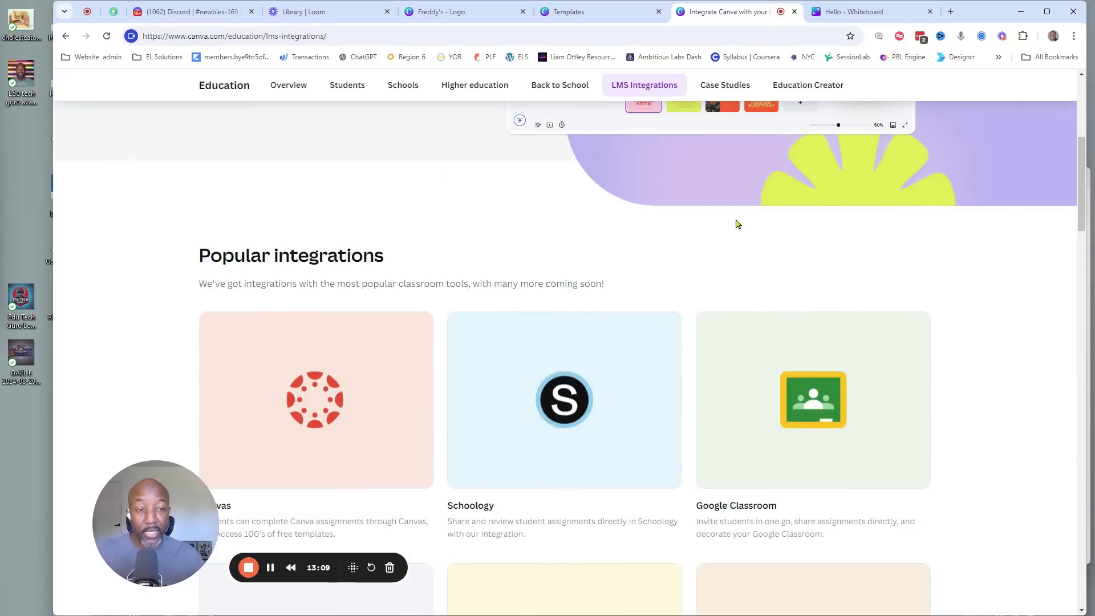
pyautogui.scroll(8, 718, 226)
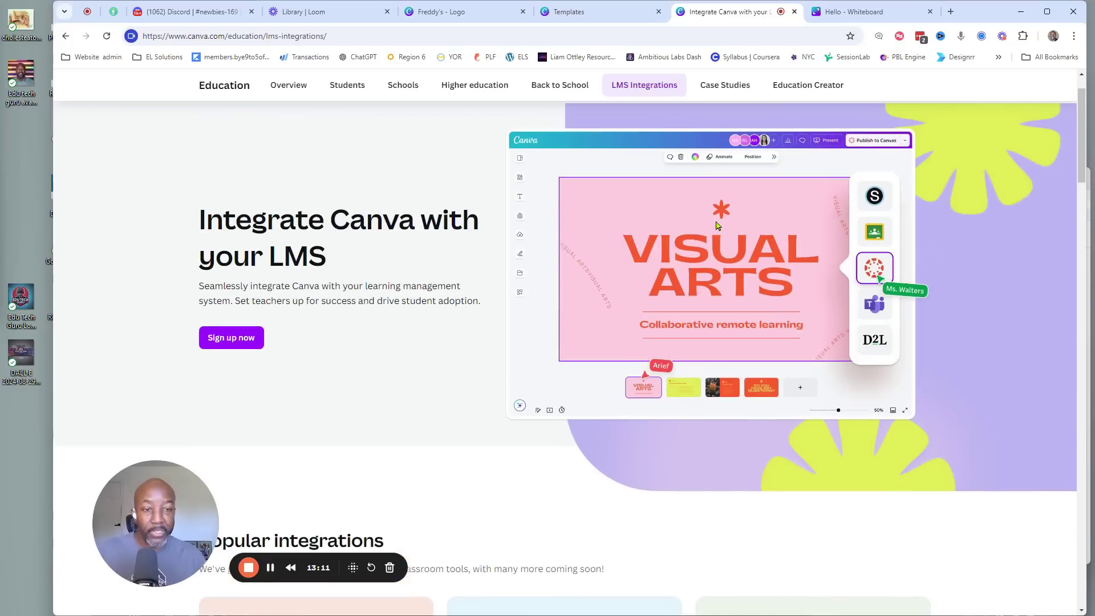
# Step: Open the Education Creator page and look over its program description
pyautogui.click(807, 124)
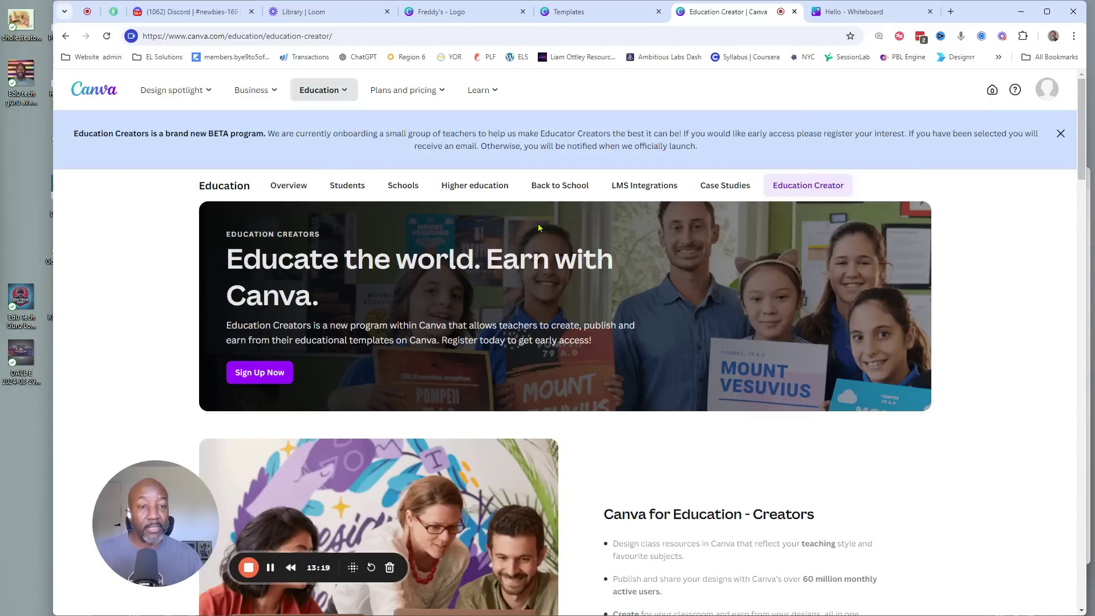
pyautogui.scroll(-2, 542, 228)
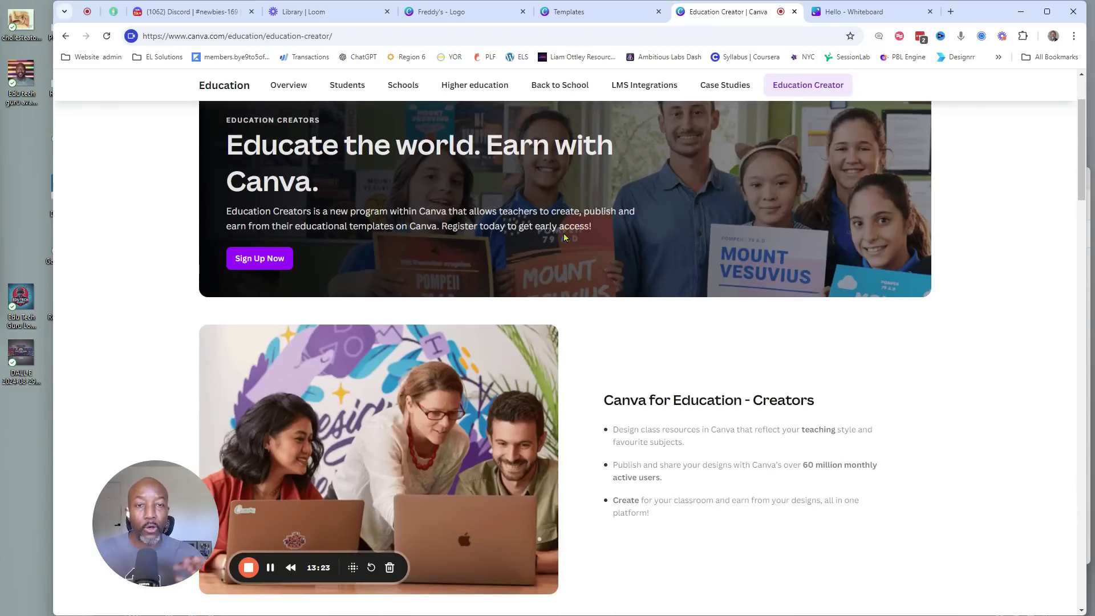
pyautogui.scroll(2, 564, 237)
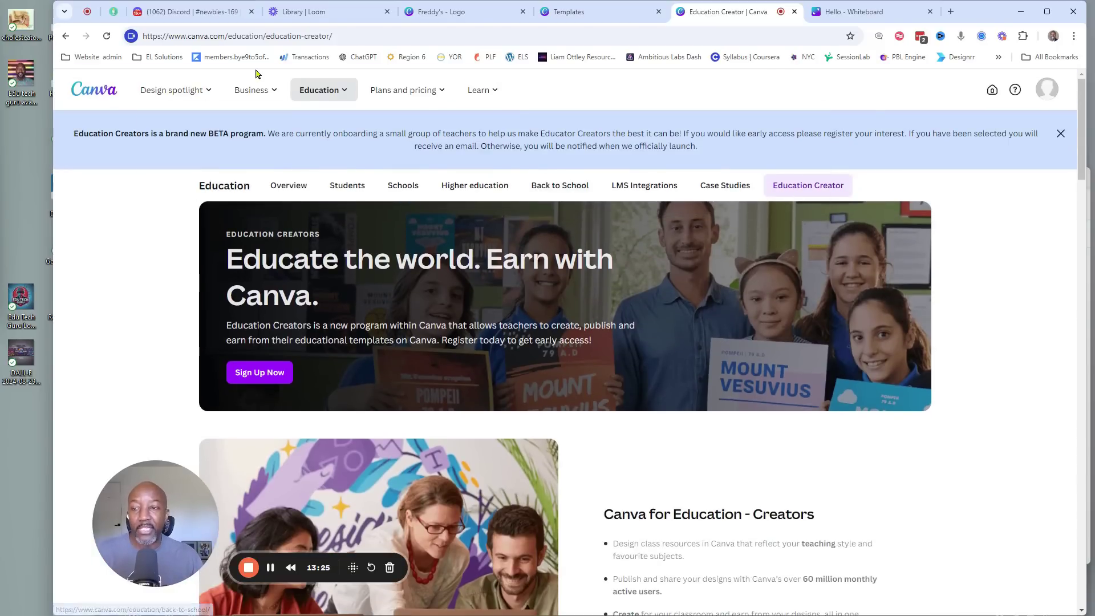
pyautogui.moveTo(208, 96)
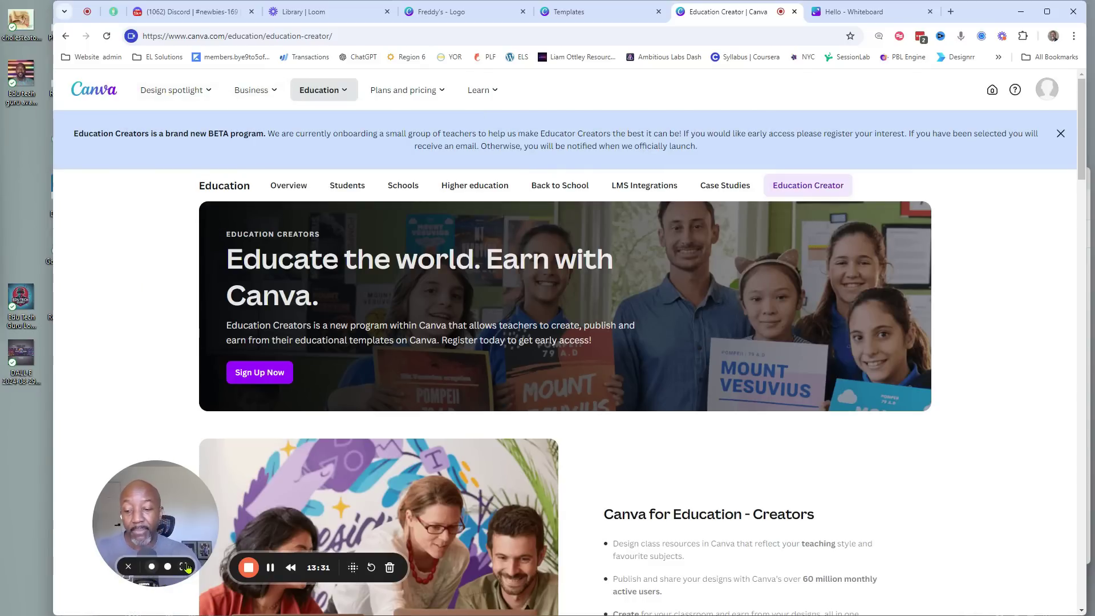
pyautogui.click(166, 582)
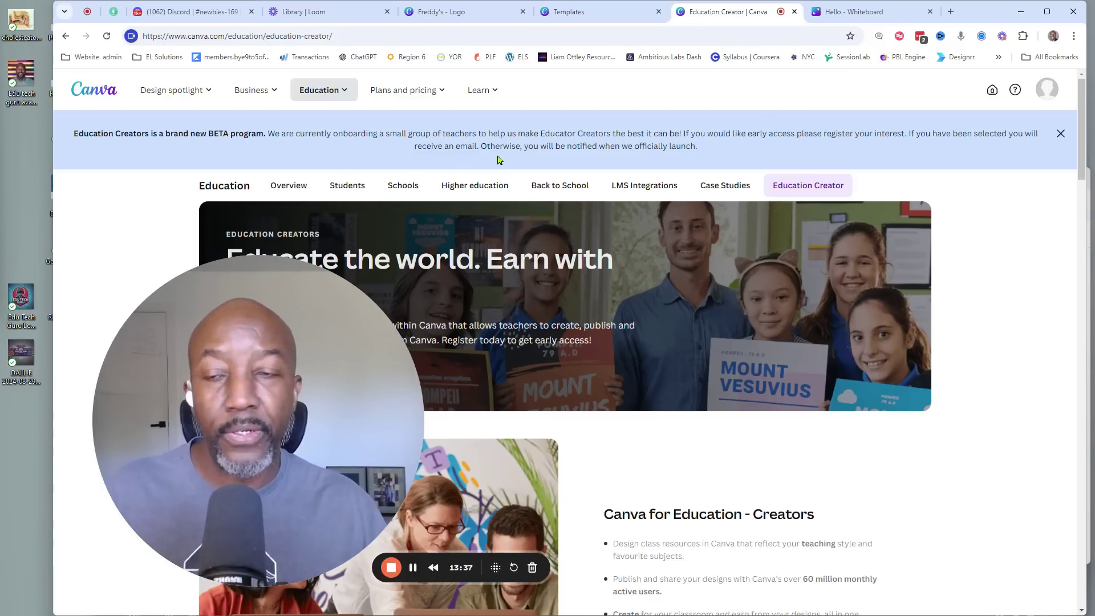
pyautogui.moveTo(261, 96)
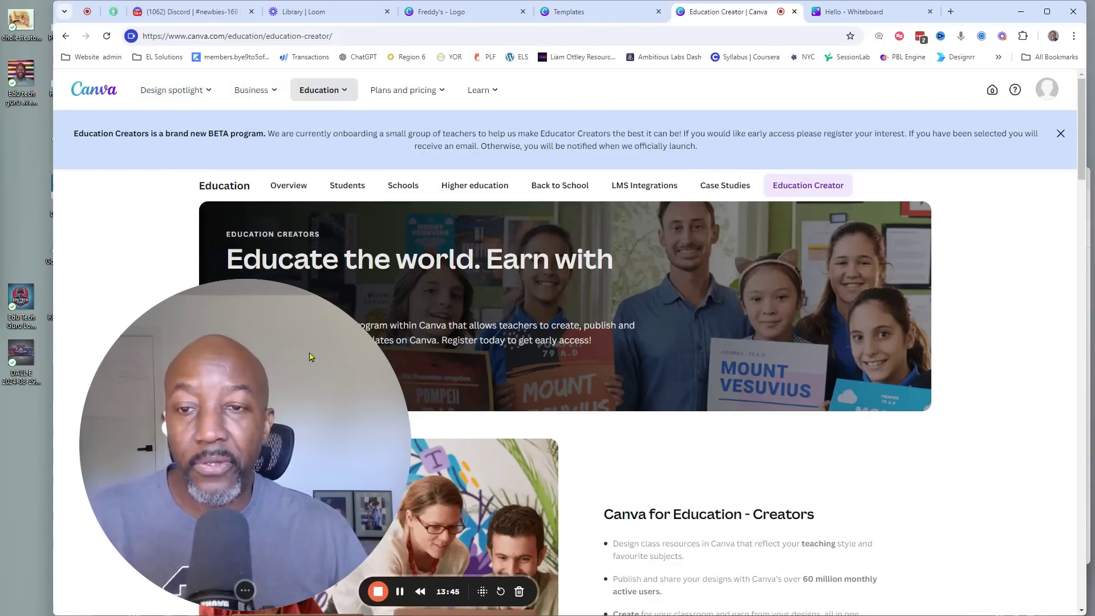
# Step: Visit the social media design page and display the social media formats in the template library
pyautogui.moveTo(182, 90)
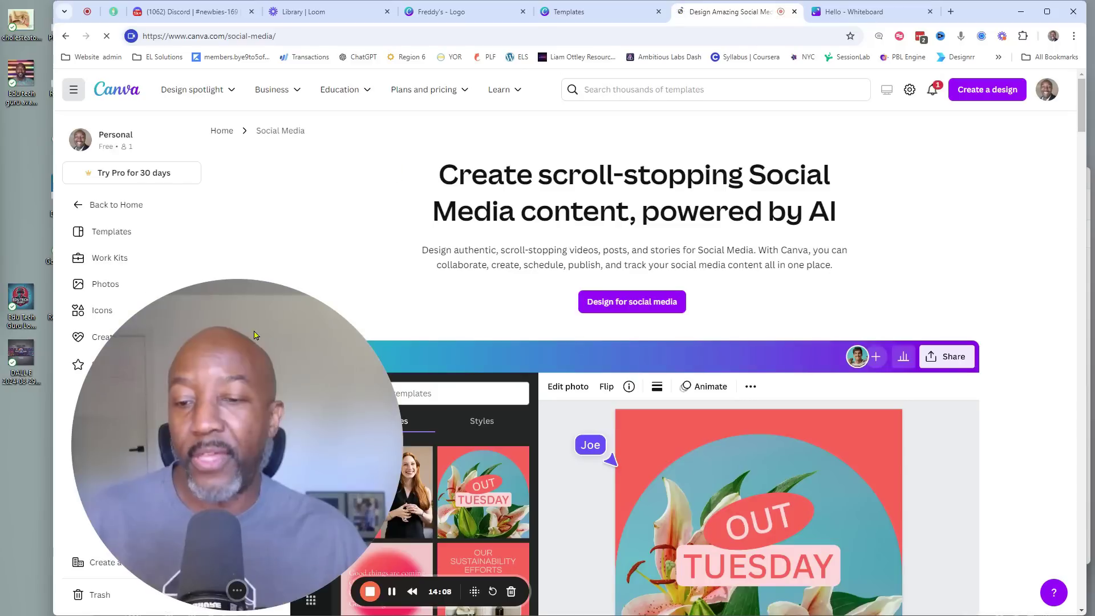
pyautogui.click(235, 596)
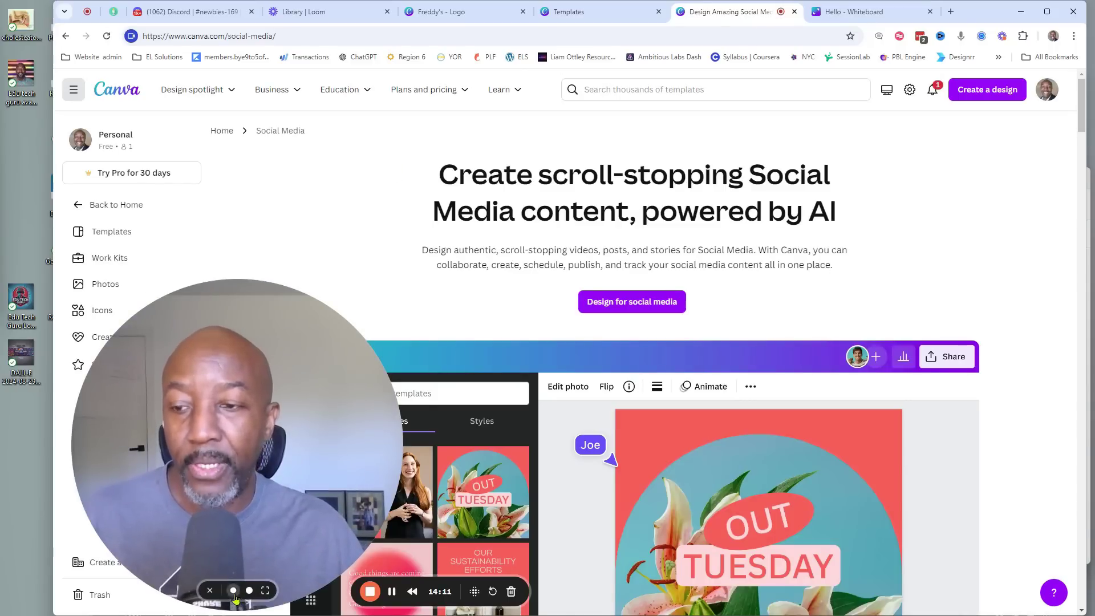
pyautogui.click(125, 239)
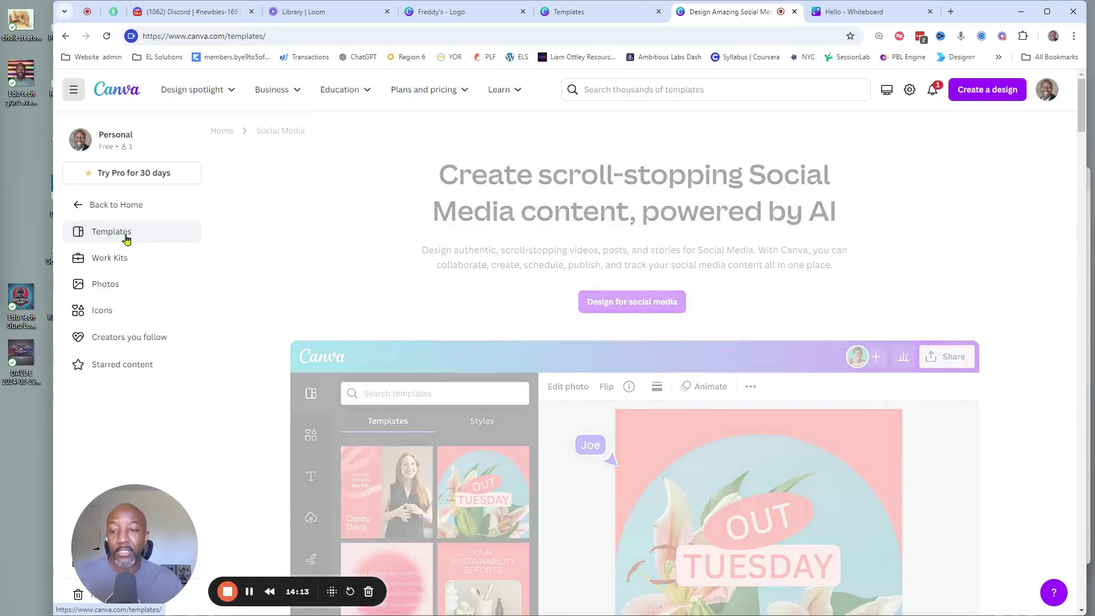
pyautogui.scroll(-3, 341, 254)
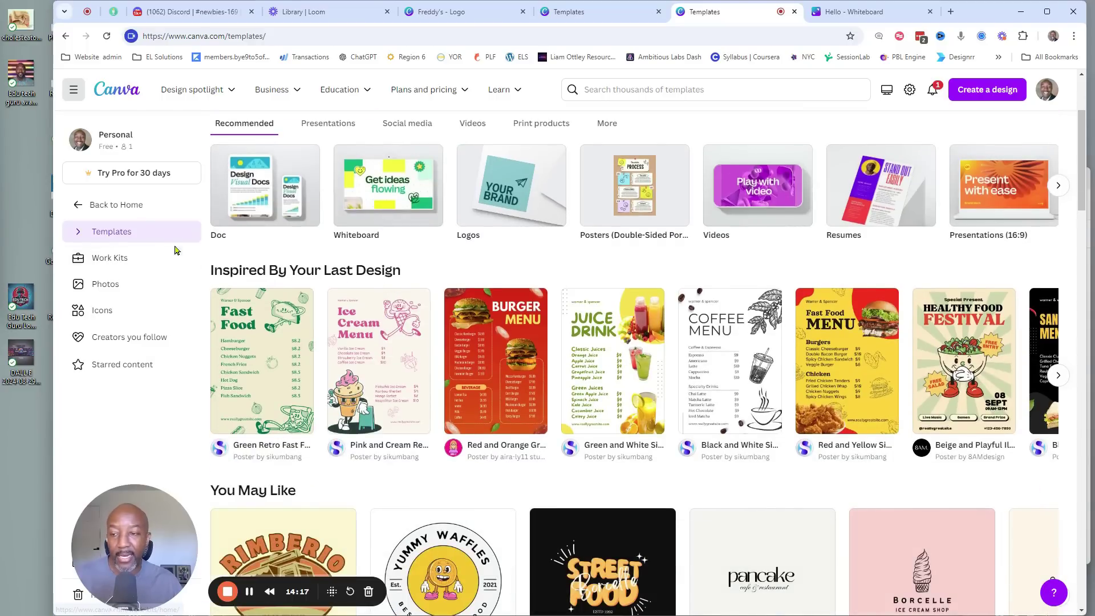
pyautogui.click(408, 126)
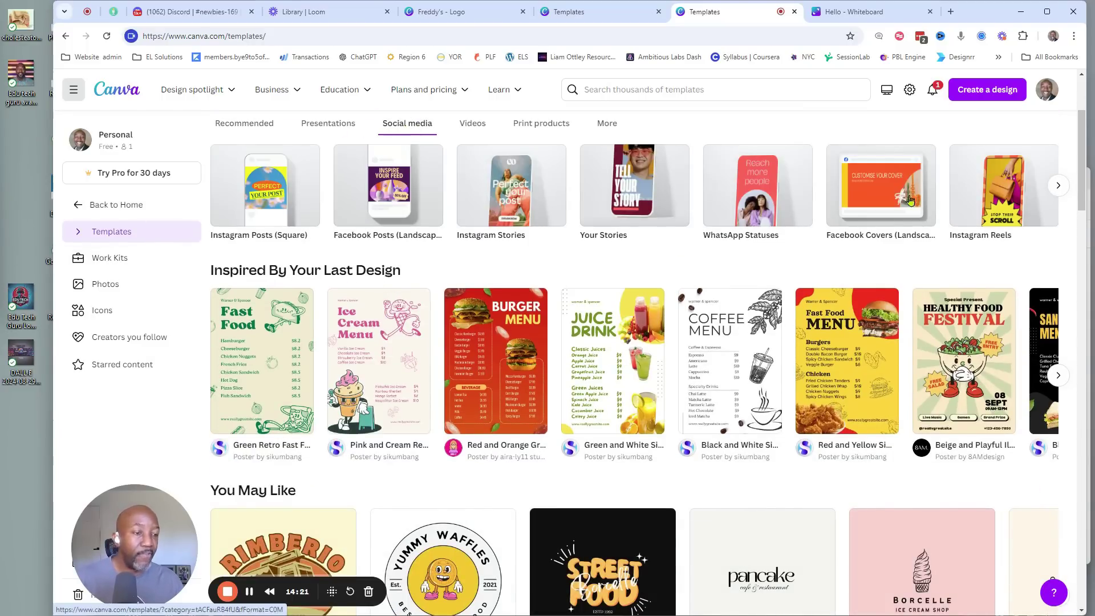
# Step: Browse the social media template formats in both directions and view the suggested templates below them
pyautogui.click(1060, 187)
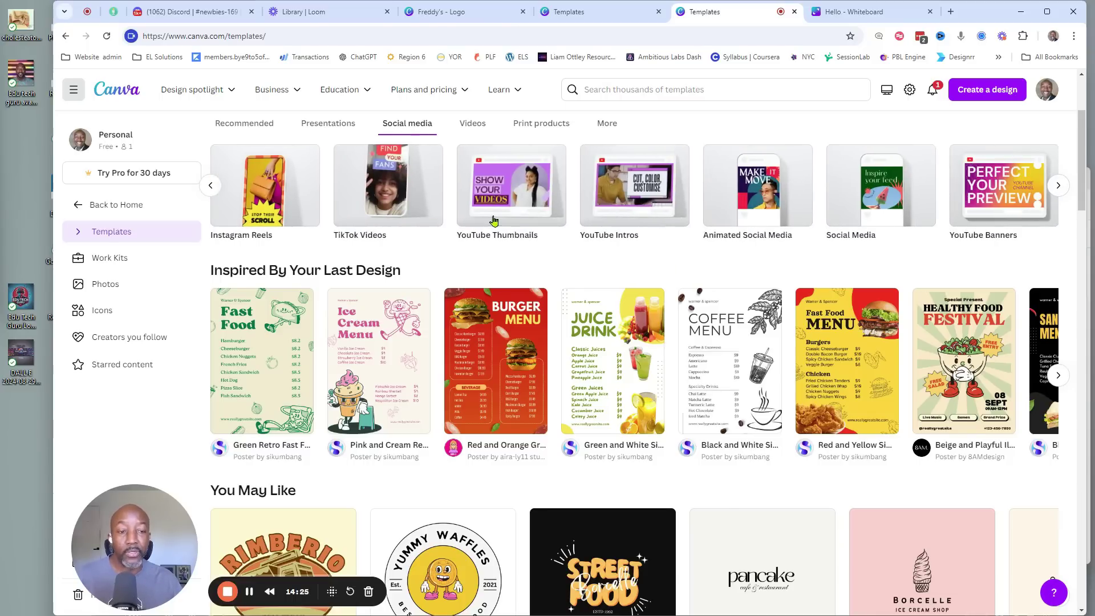
pyautogui.click(1060, 186)
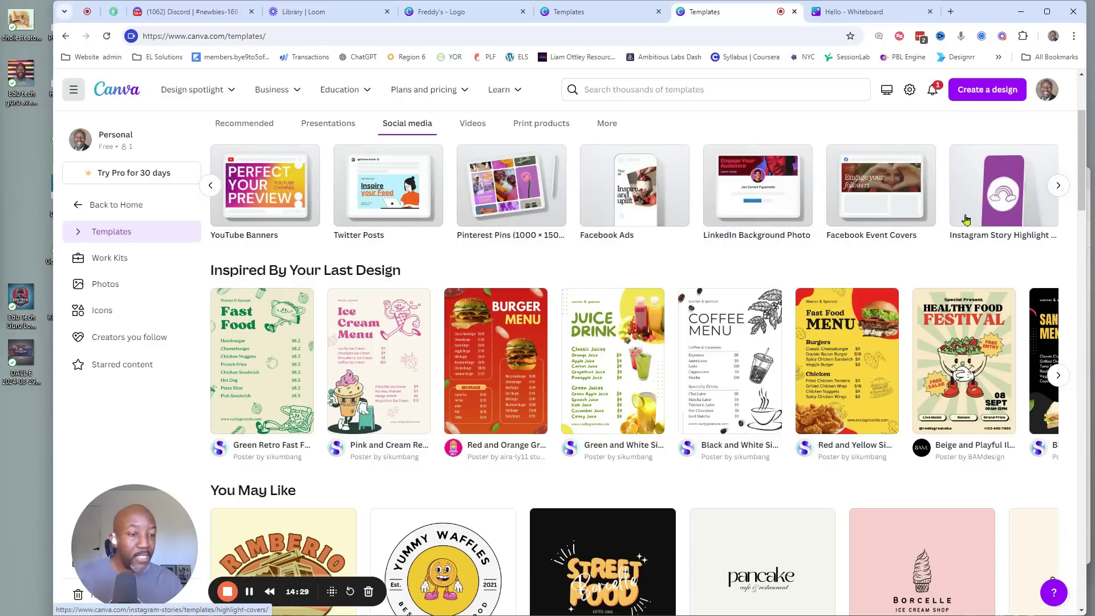
pyautogui.click(1057, 186)
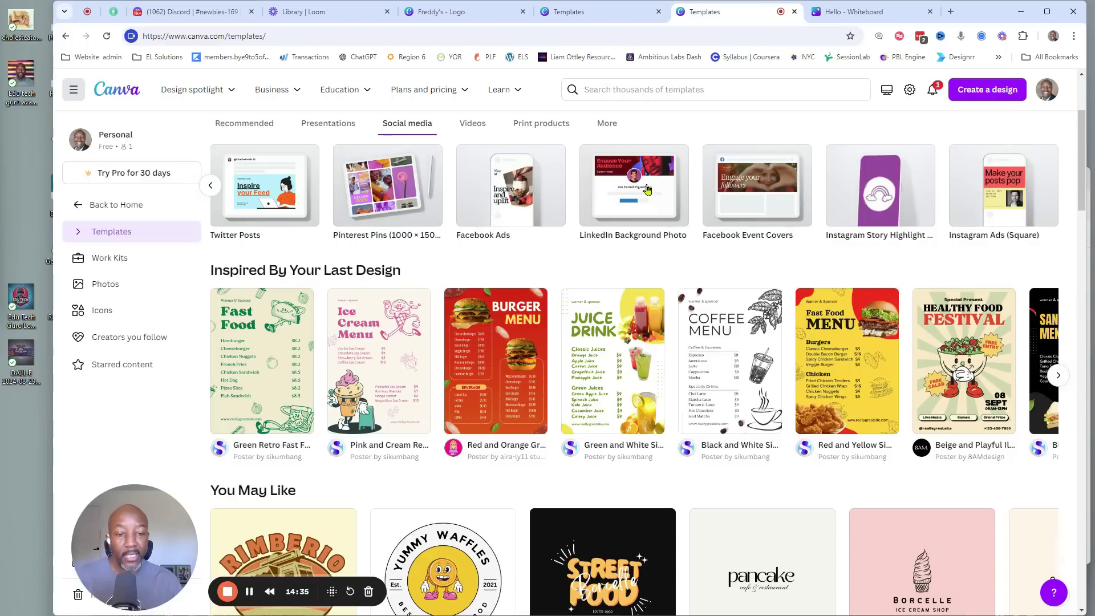
pyautogui.click(210, 192)
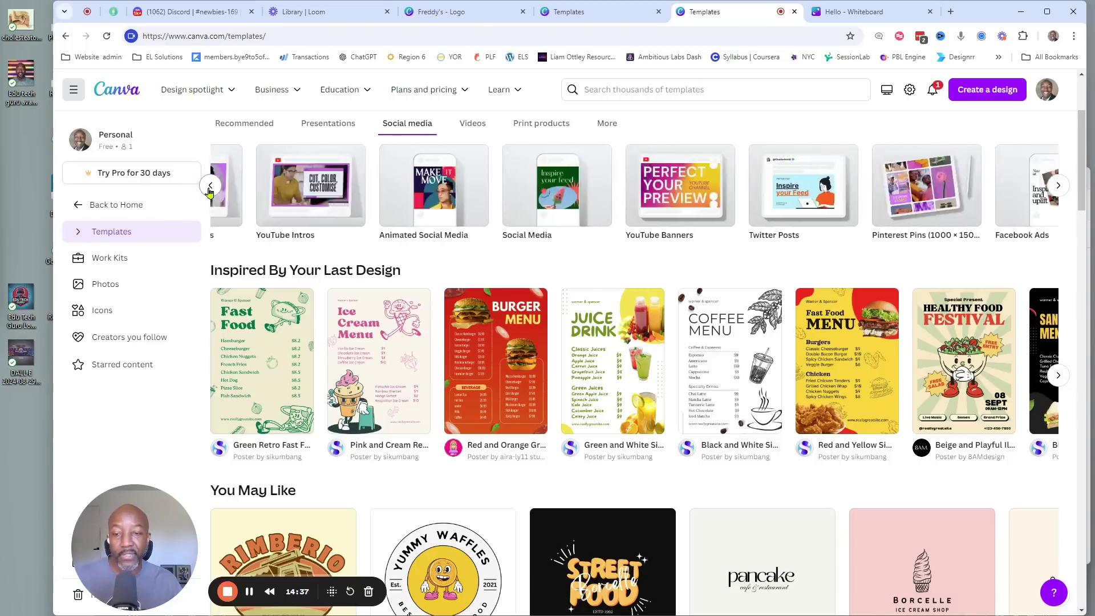
pyautogui.click(209, 187)
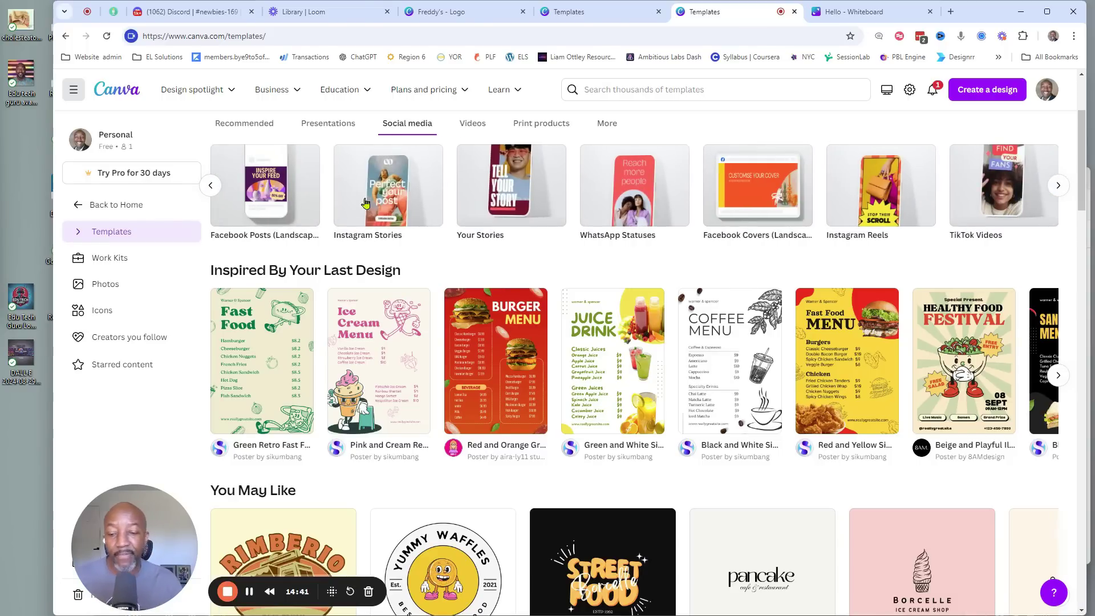
pyautogui.scroll(-2, 366, 202)
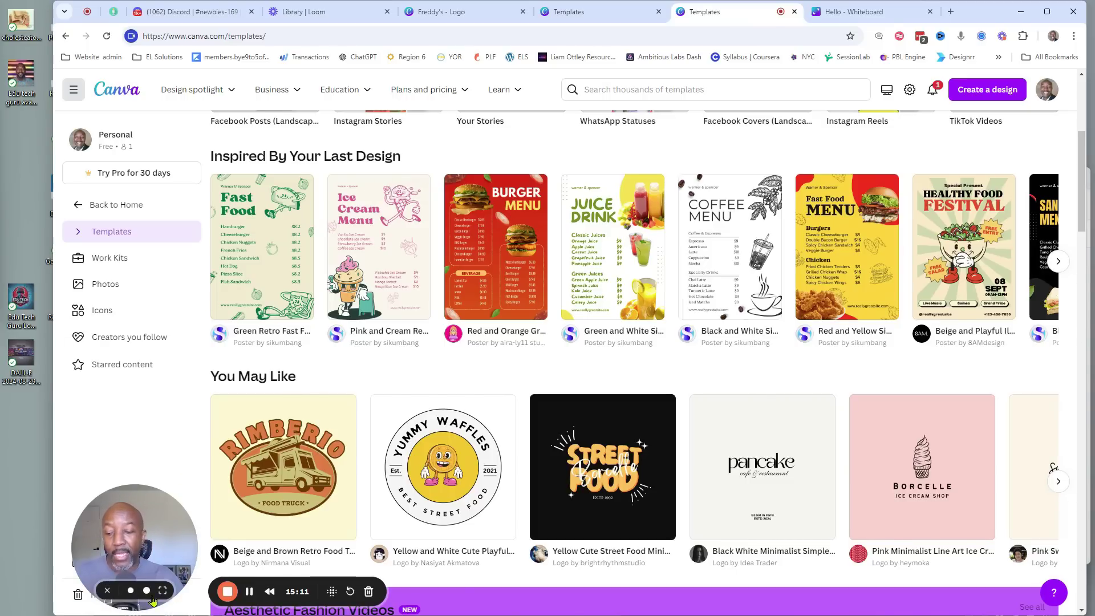
pyautogui.click(163, 591)
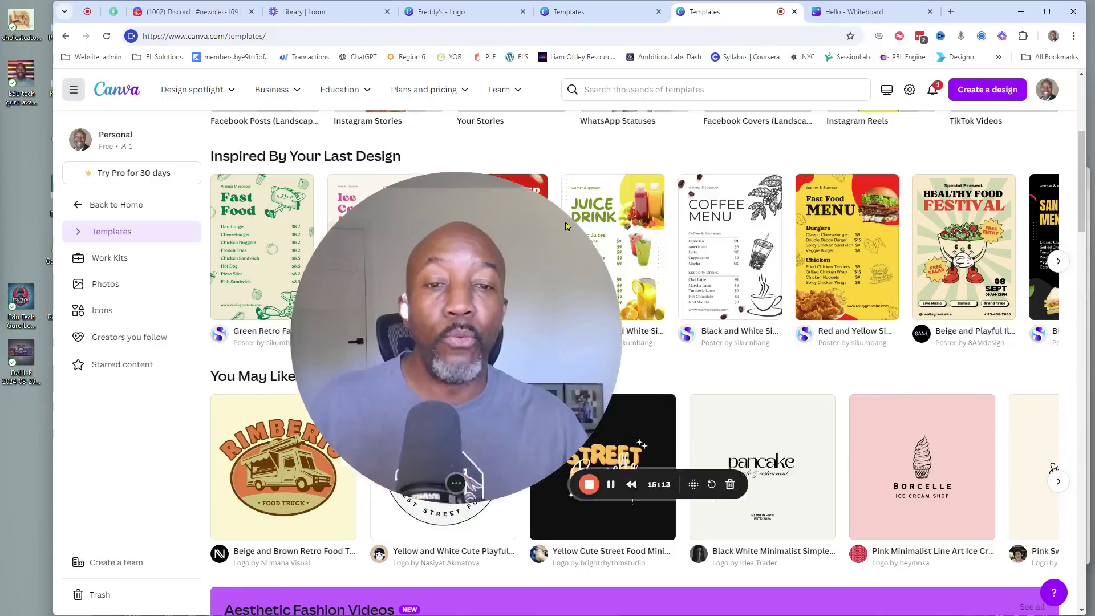